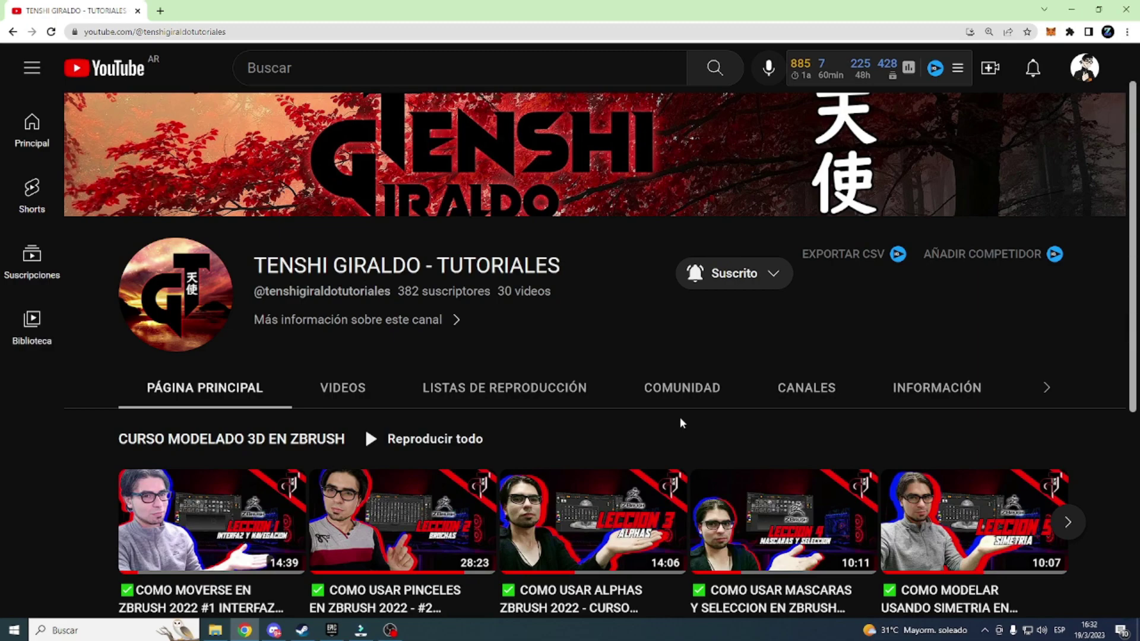
Step: Scroll the YouTube channel page and switch to its VIDEOS tab to list all uploads
scroll(682, 423, down, 2)
mouse_move(894, 420)
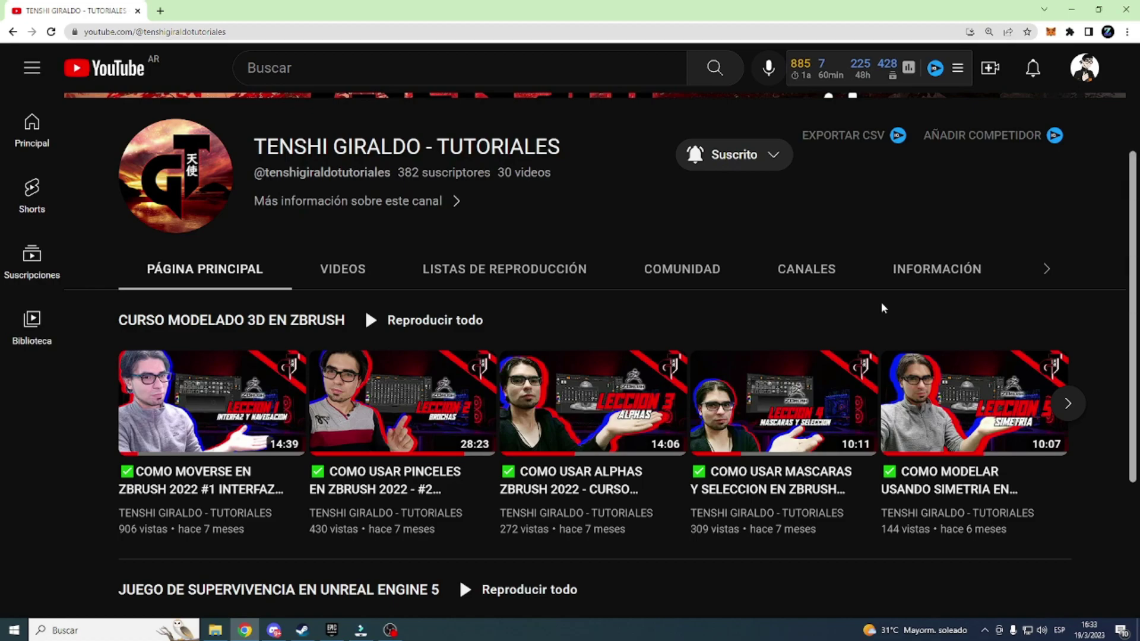
scroll(882, 304, up, 2)
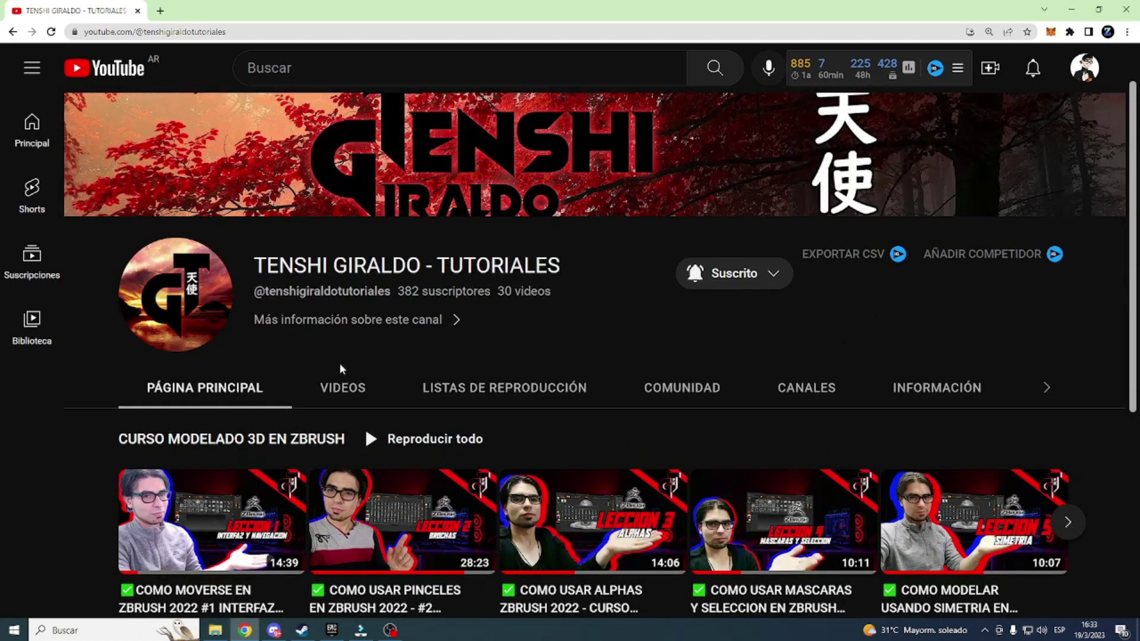
scroll(340, 366, down, 2)
click(326, 269)
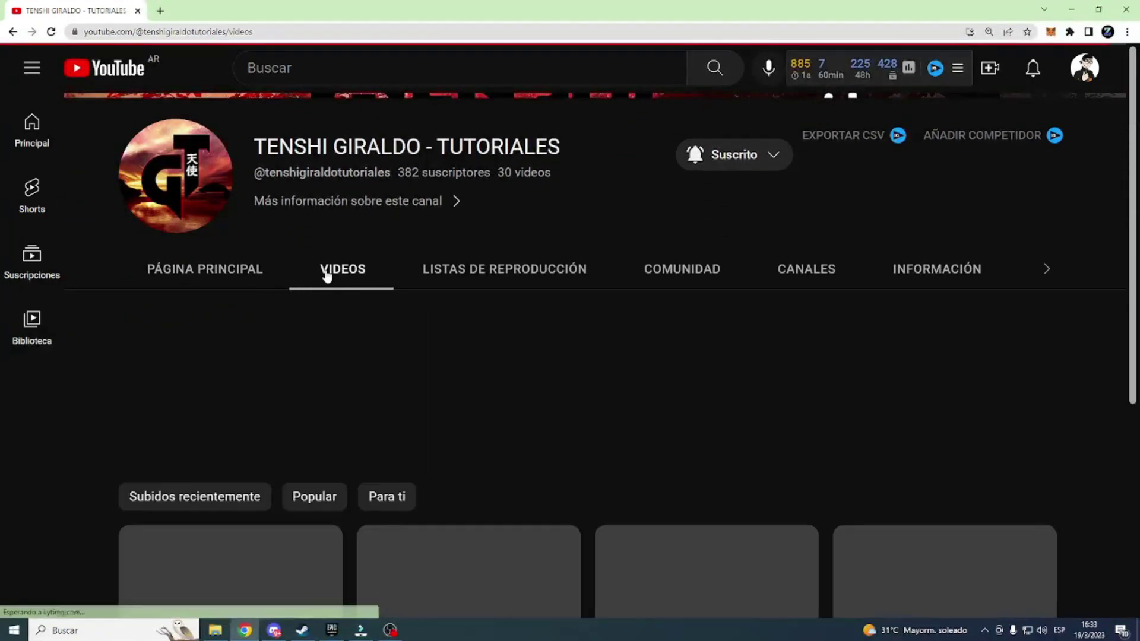
scroll(623, 476, down, 5)
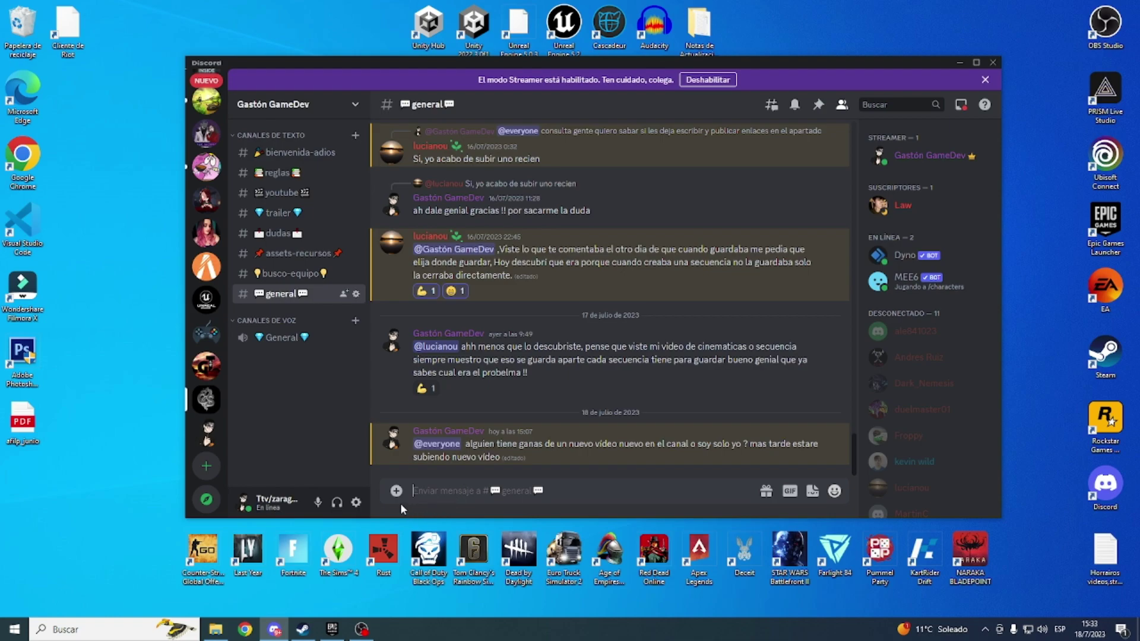
click(303, 277)
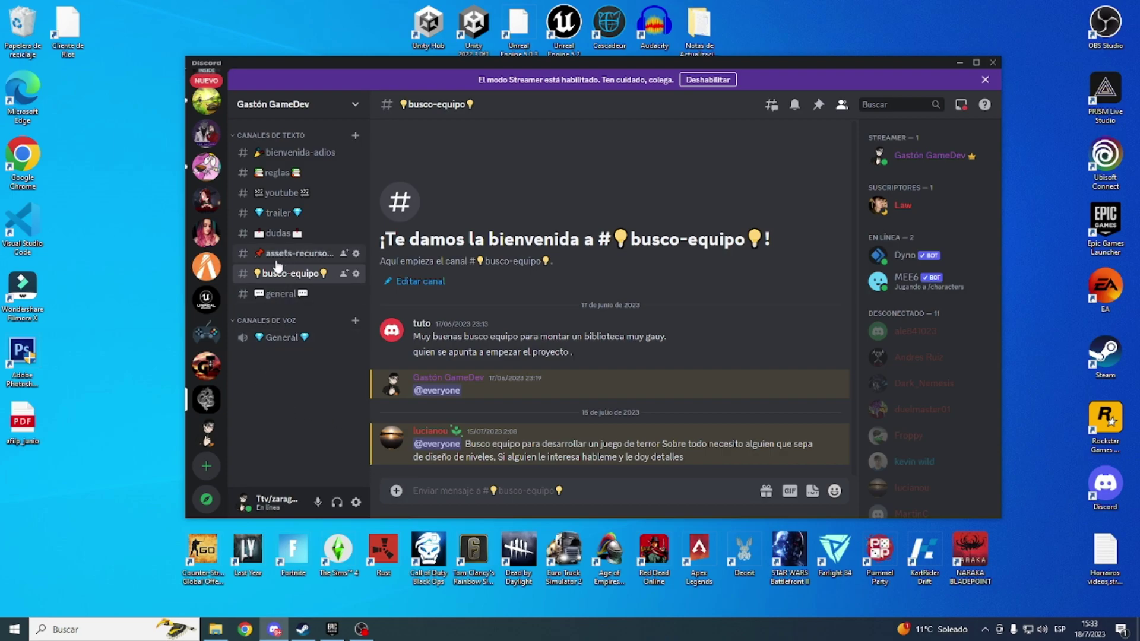
click(306, 266)
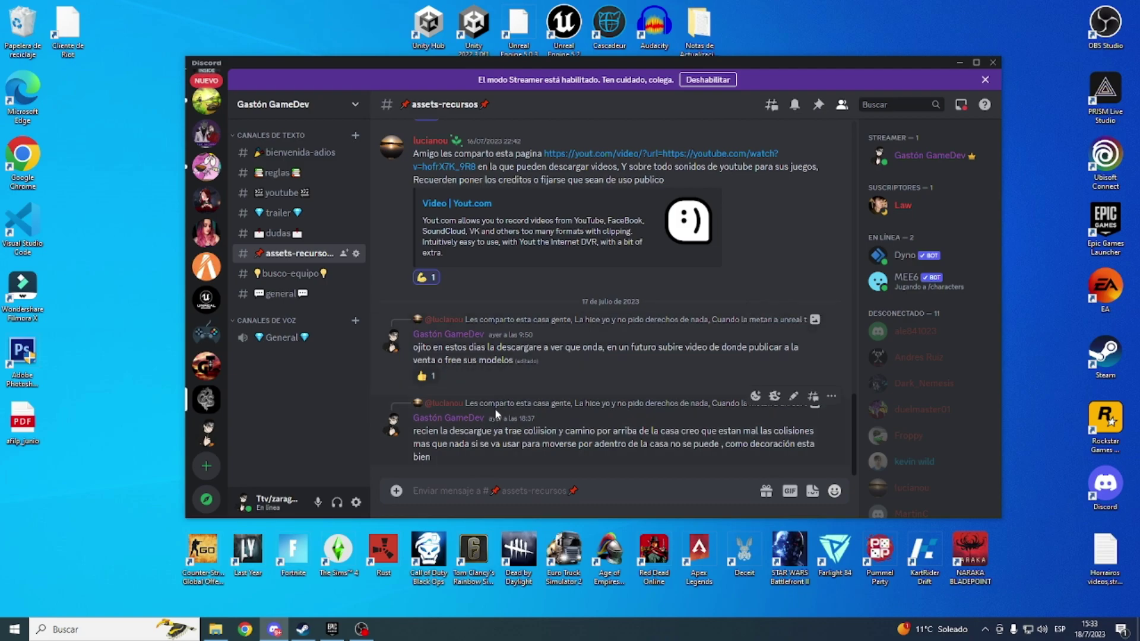
scroll(487, 408, up, 2)
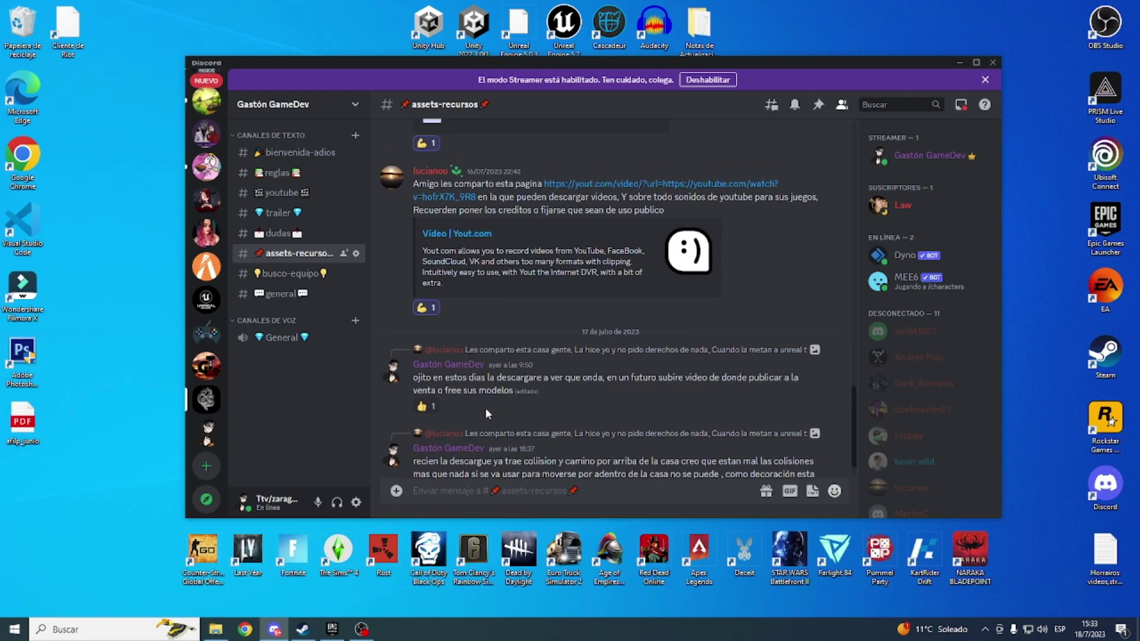
scroll(485, 408, up, 2)
scroll(486, 408, up, 2)
scroll(486, 409, up, 3)
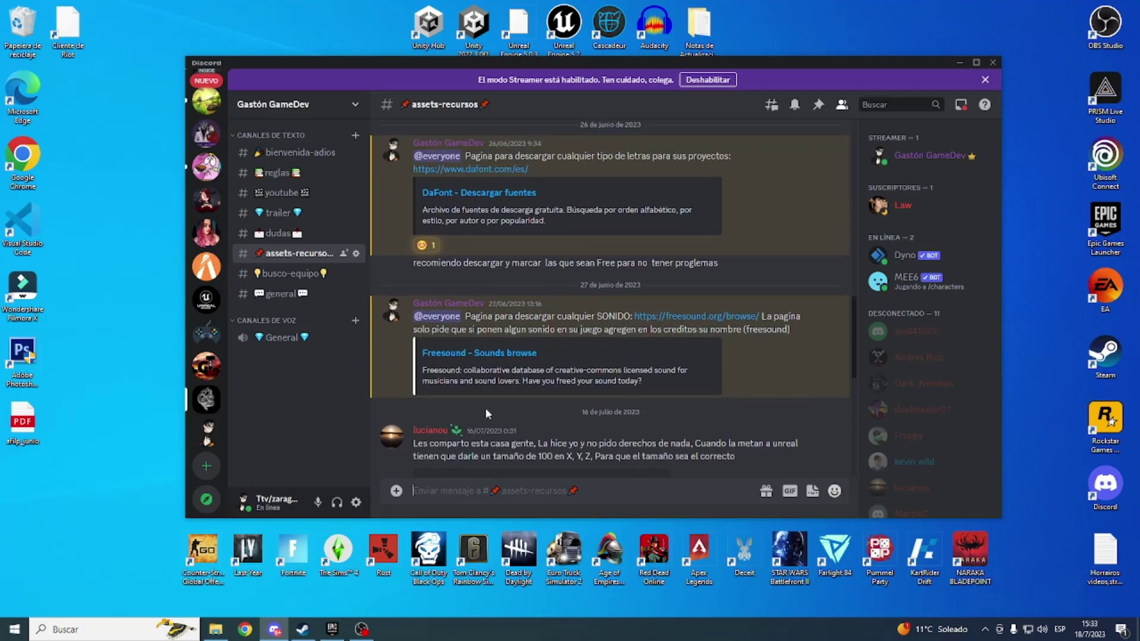
scroll(486, 409, up, 3)
scroll(485, 409, up, 3)
scroll(483, 410, up, 3)
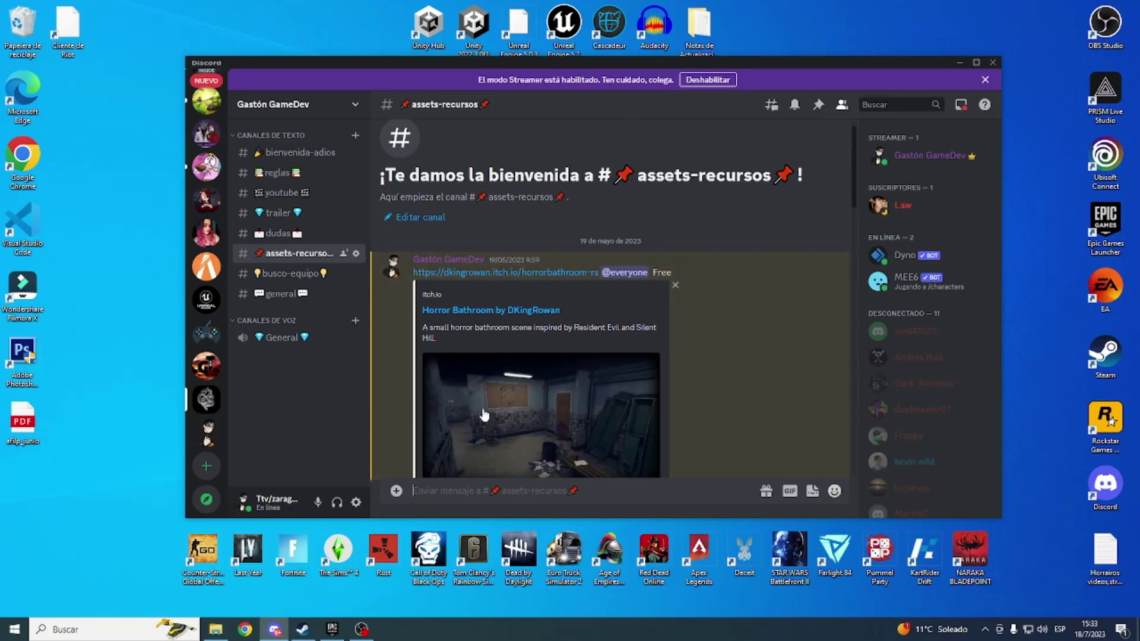
scroll(483, 408, down, 3)
scroll(480, 408, down, 3)
scroll(479, 408, down, 3)
scroll(479, 408, down, 3)
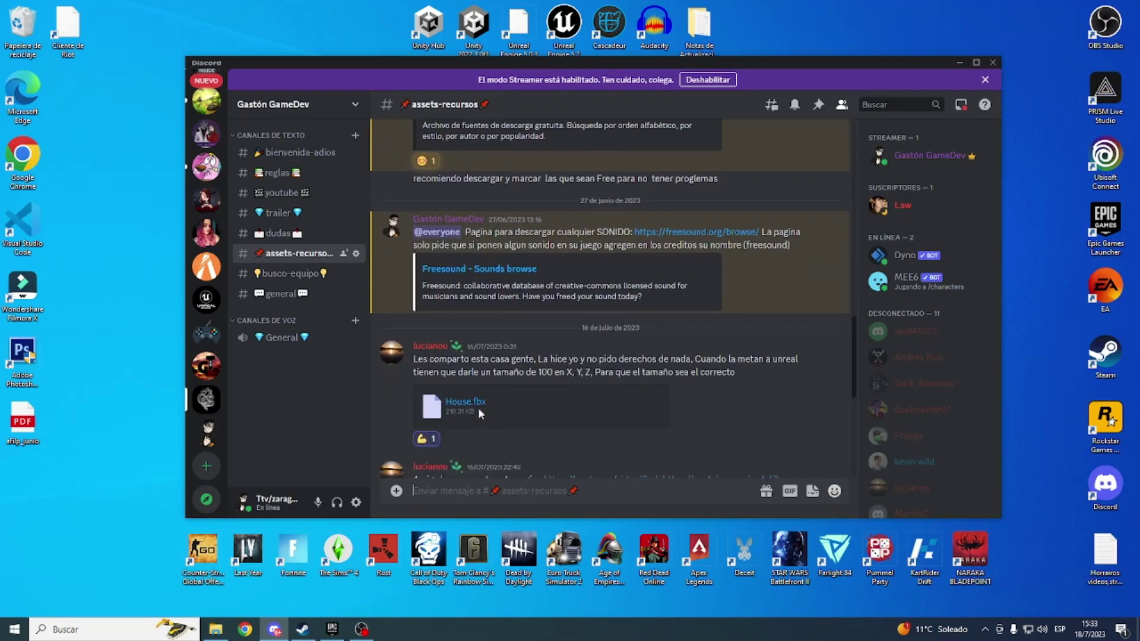
scroll(478, 409, down, 3)
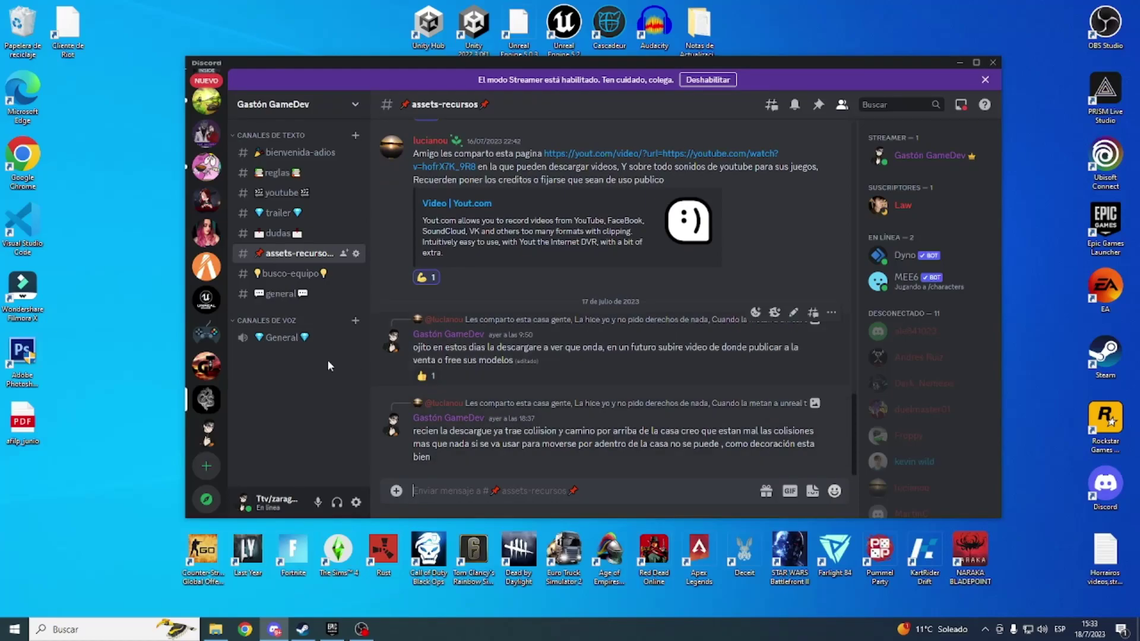
click(258, 237)
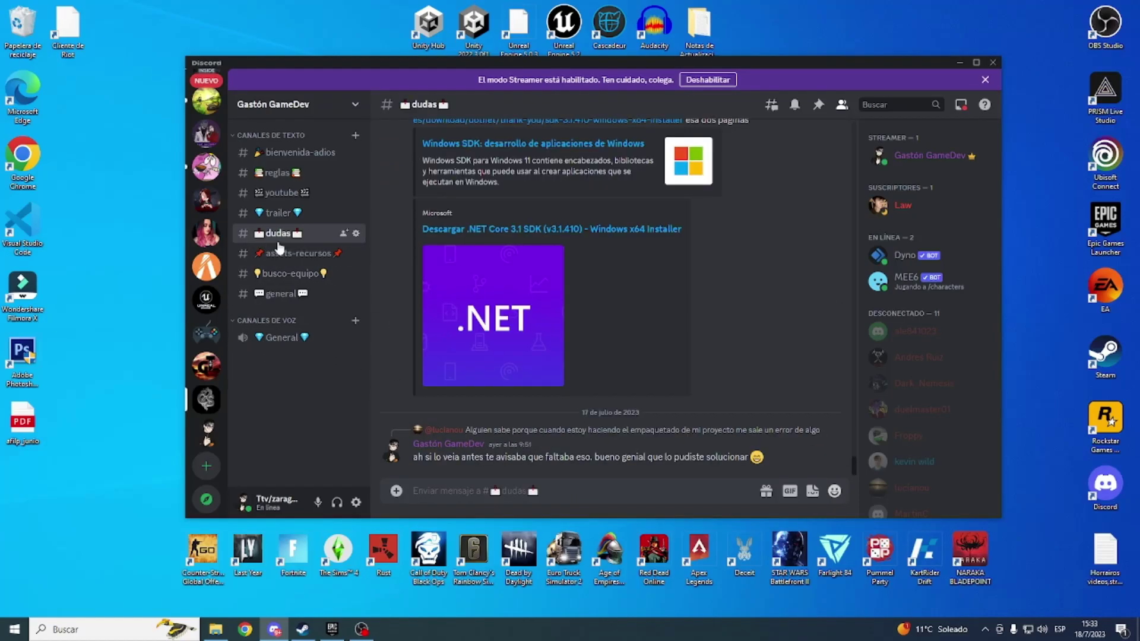
scroll(488, 432, up, 2)
scroll(488, 432, up, 5)
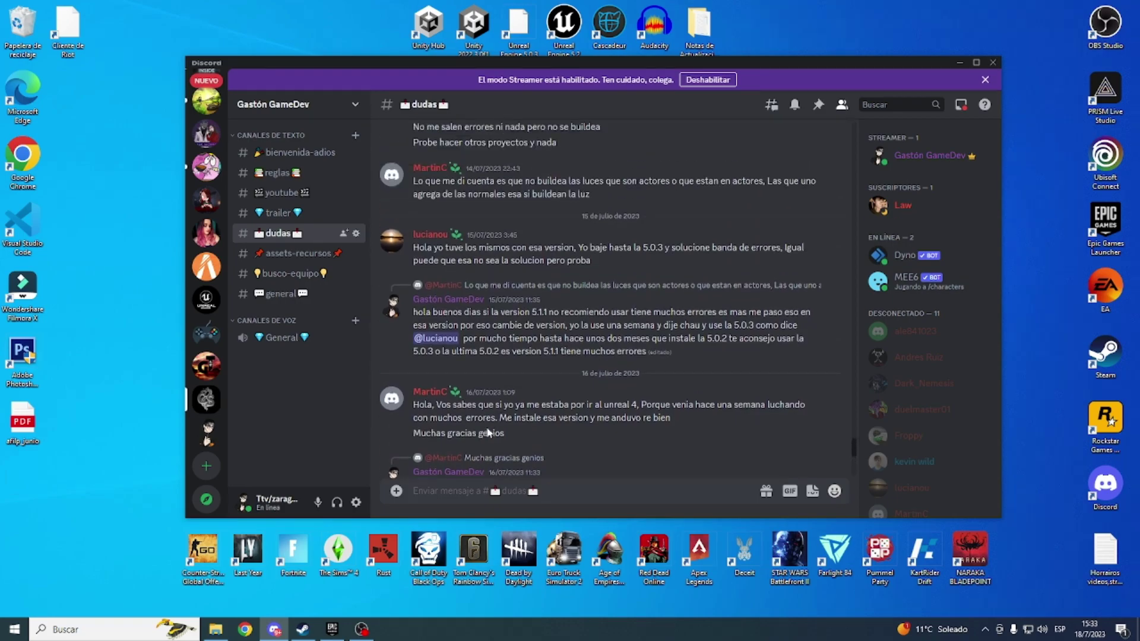
scroll(488, 432, up, 2)
scroll(488, 431, up, 1)
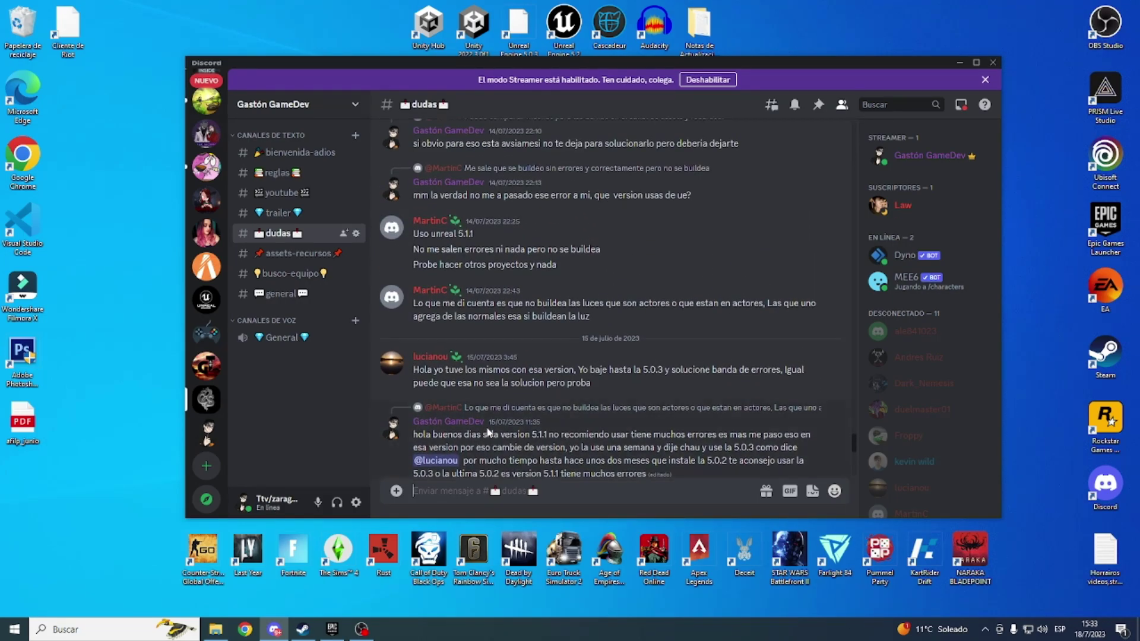
scroll(488, 431, up, 1)
scroll(488, 431, up, 1)
scroll(488, 432, up, 1)
scroll(489, 431, up, 4)
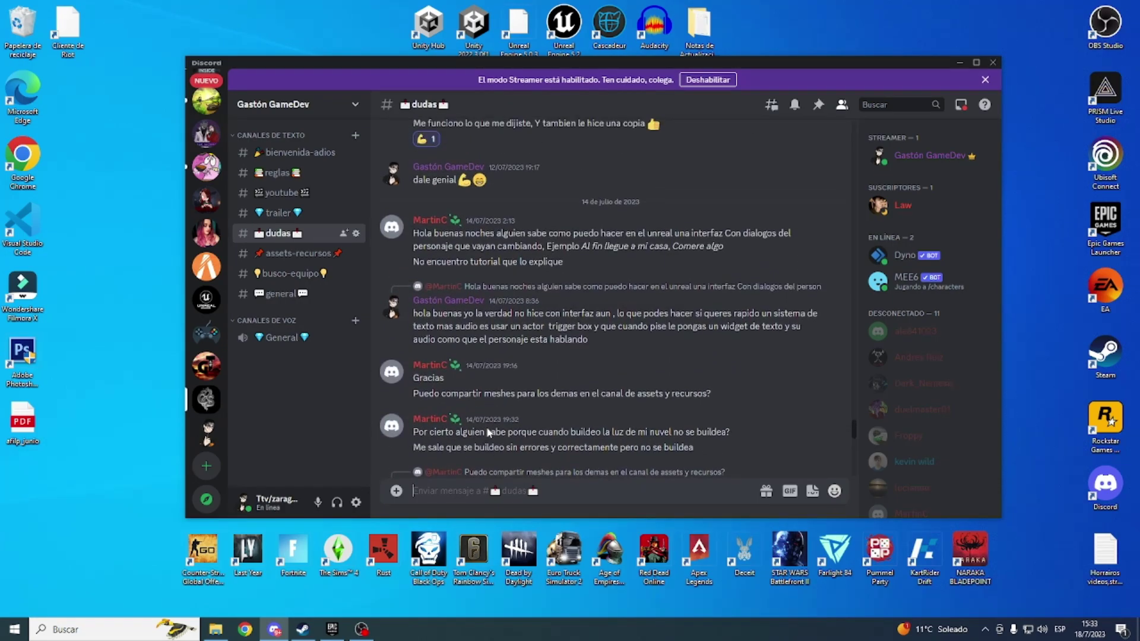
scroll(488, 431, up, 1)
scroll(488, 432, down, 5)
scroll(488, 432, down, 2)
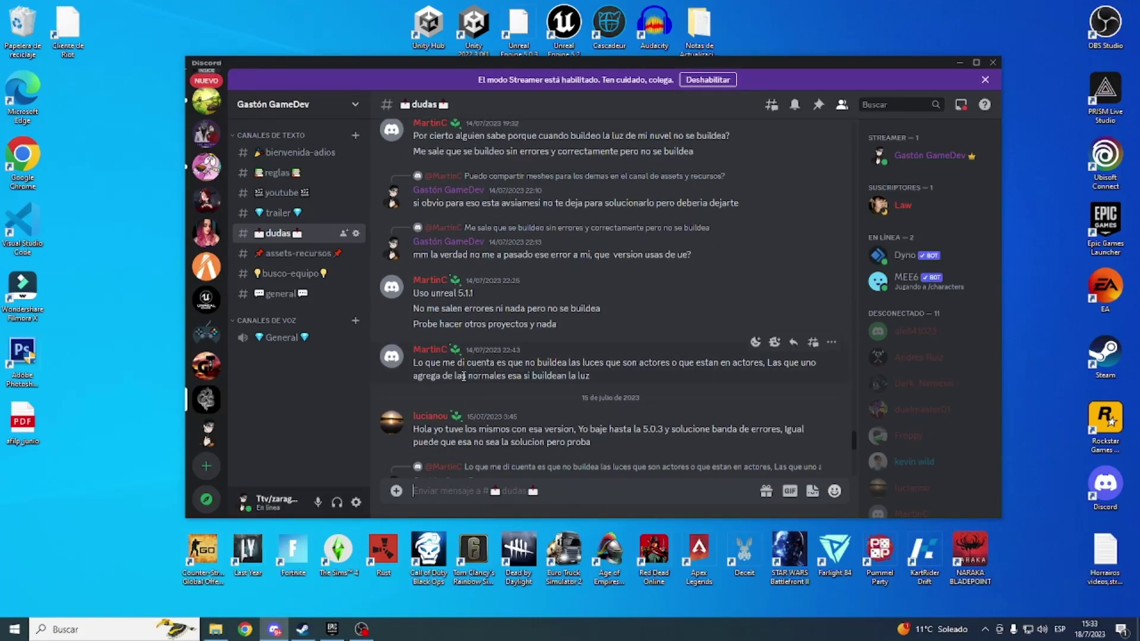
scroll(463, 376, down, 1)
scroll(463, 376, down, 2)
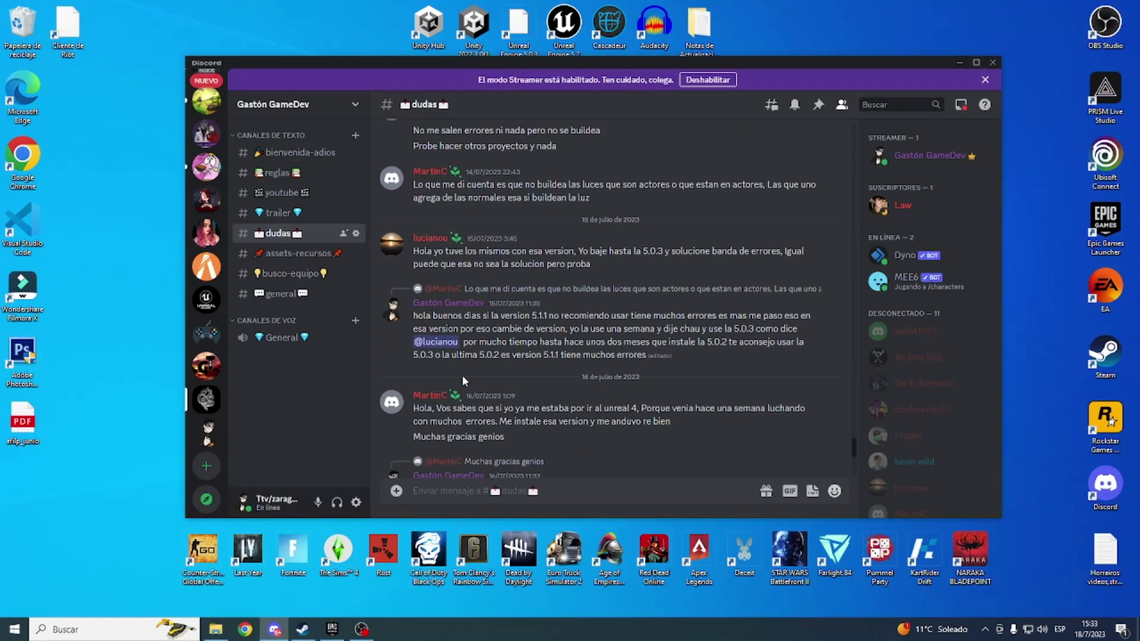
scroll(462, 375, down, 1)
scroll(462, 375, down, 2)
scroll(462, 375, down, 1)
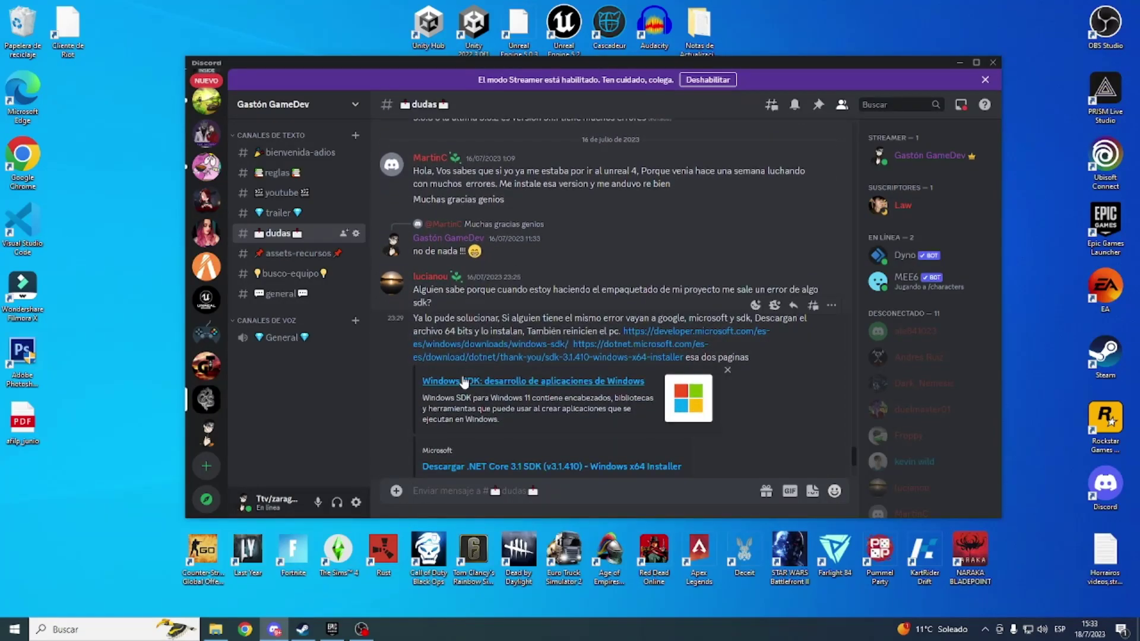
scroll(464, 380, down, 4)
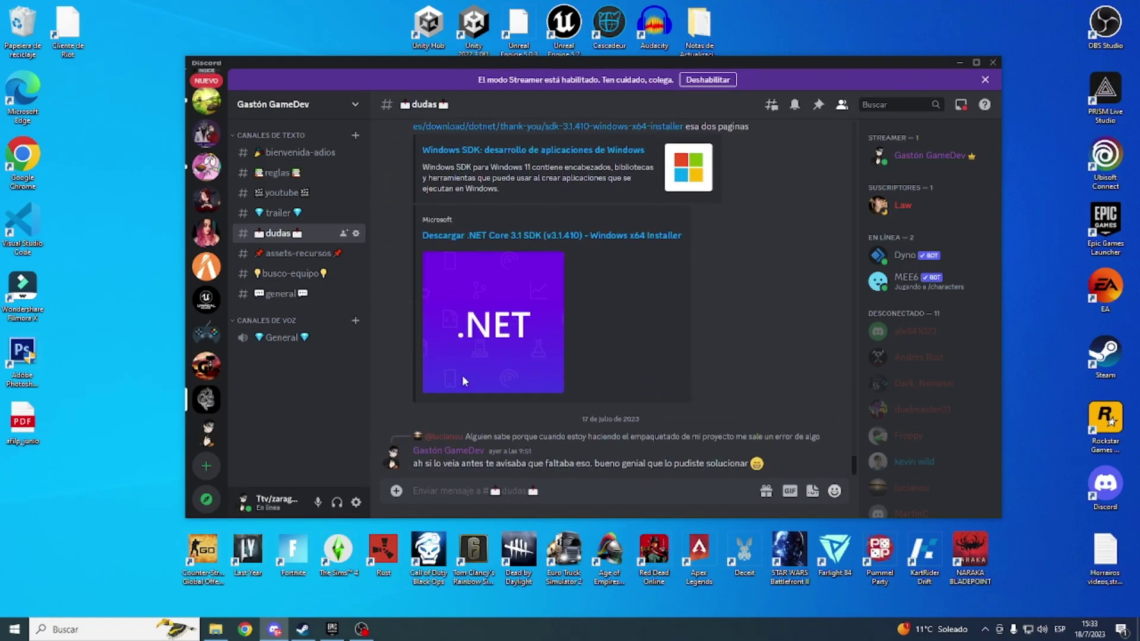
click(298, 219)
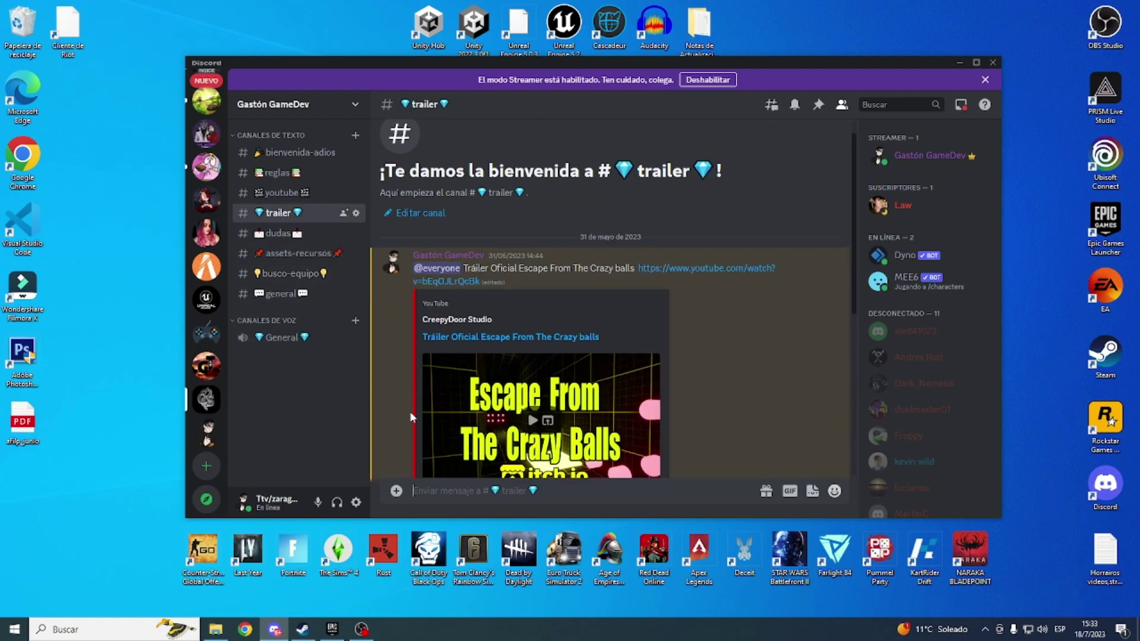
click(277, 191)
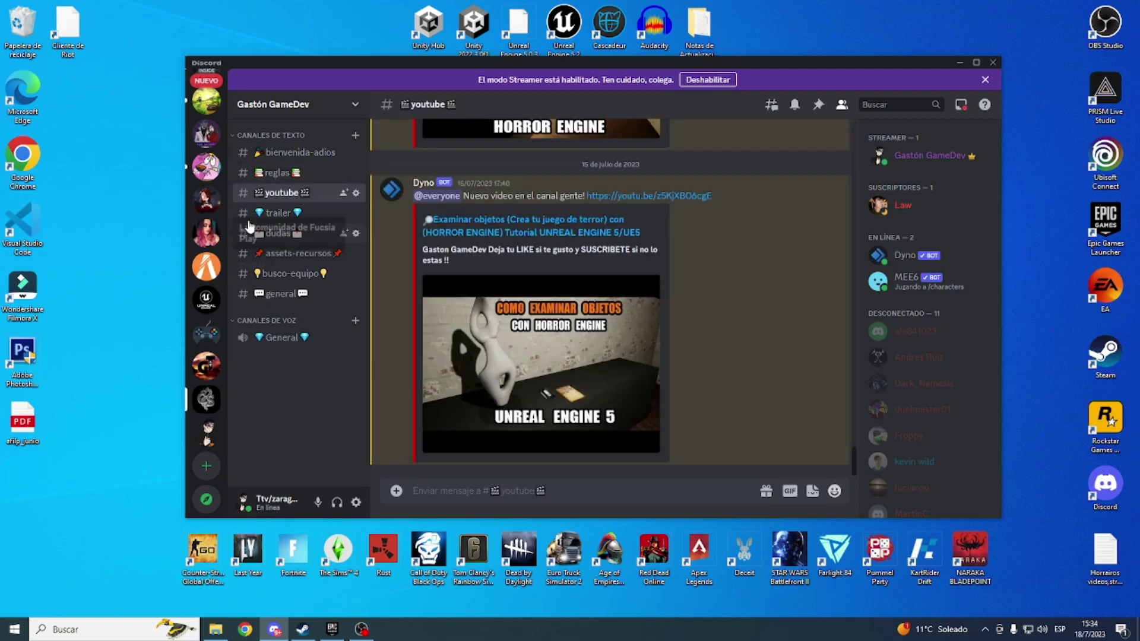
click(277, 295)
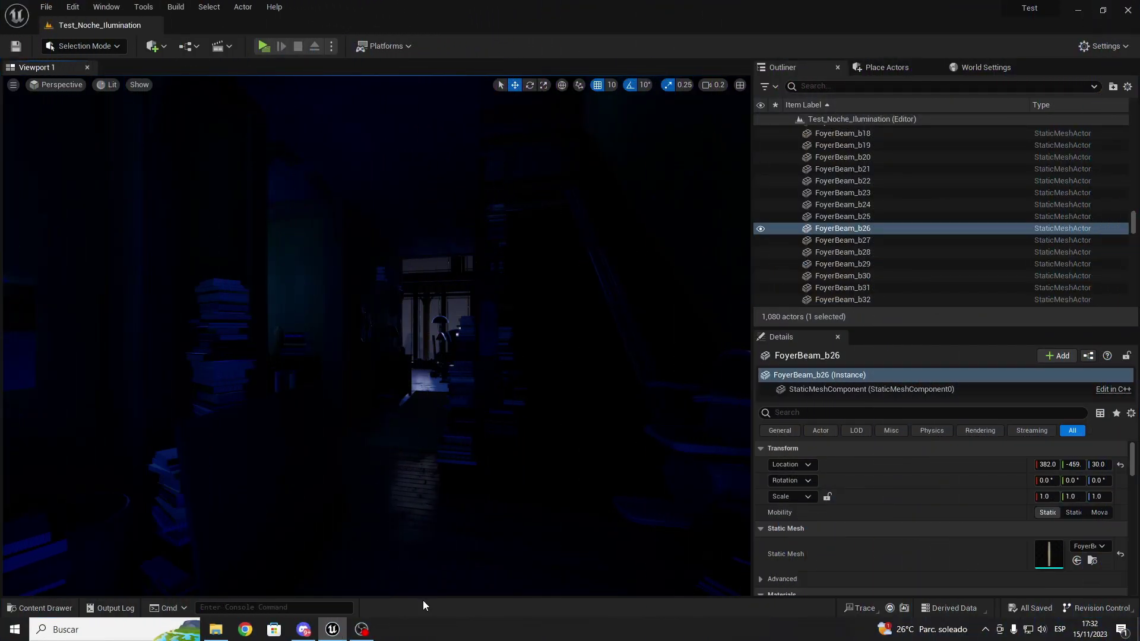
Step: Create a new folder named Media in the project's Content folder
key(ctrl+space)
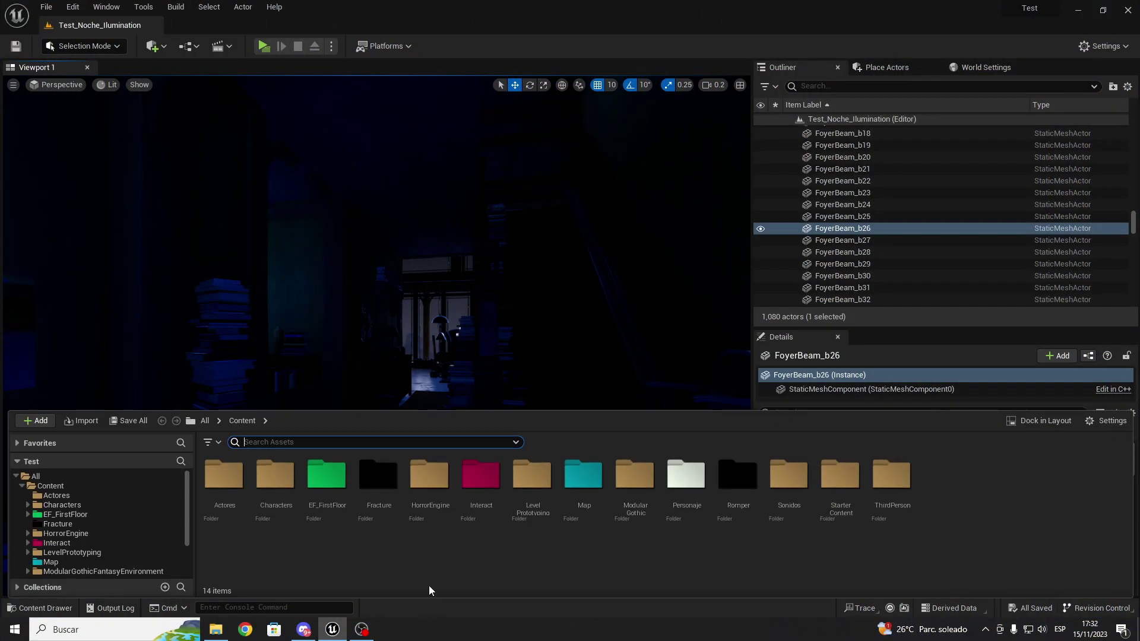
click(515, 555)
right_click(964, 484)
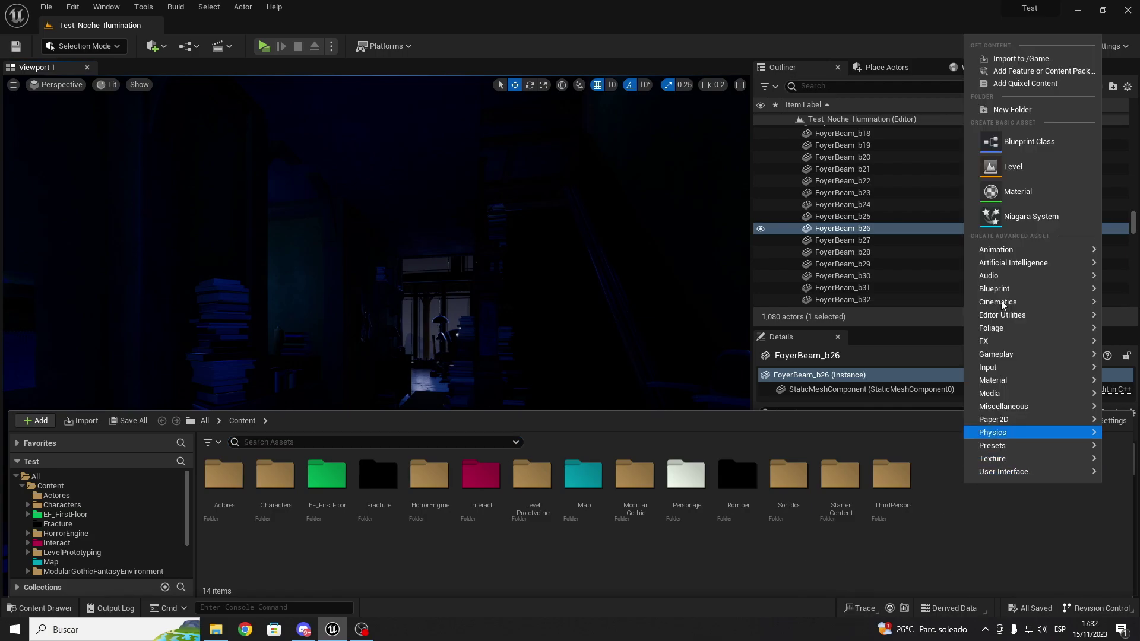
click(1030, 112)
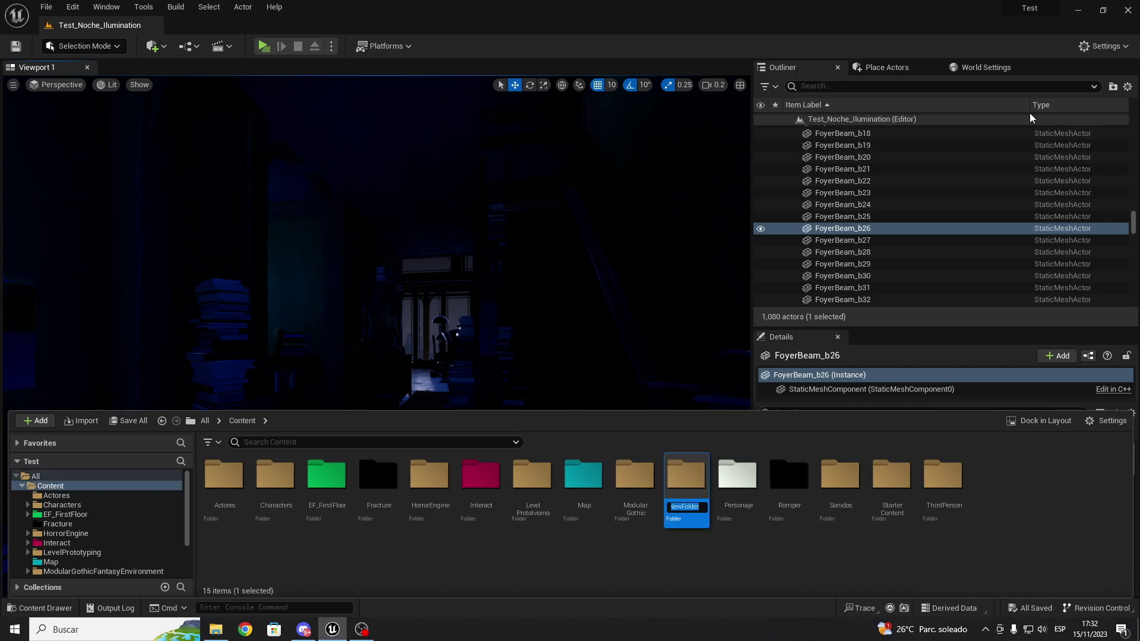
text(Media)
key(Return)
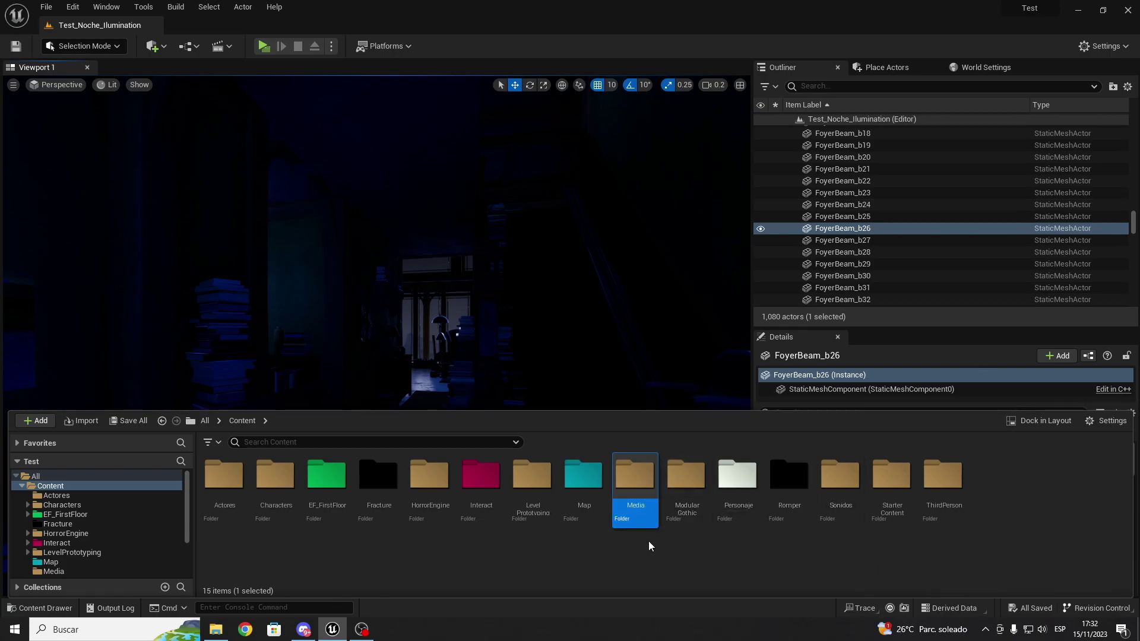
Step: Rename the folder to fix its name as Media, then open it and return to Content
right_click(646, 506)
click(696, 332)
text(Mo)
key(BackSpace)
key(BackSpace)
key(BackSpace)
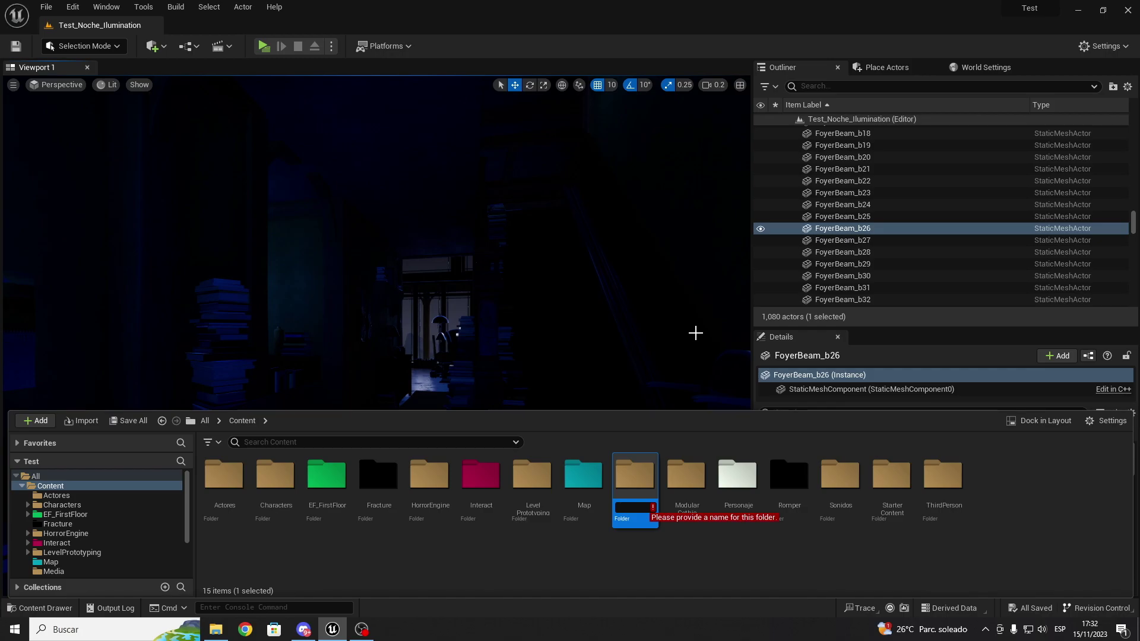
text(Media)
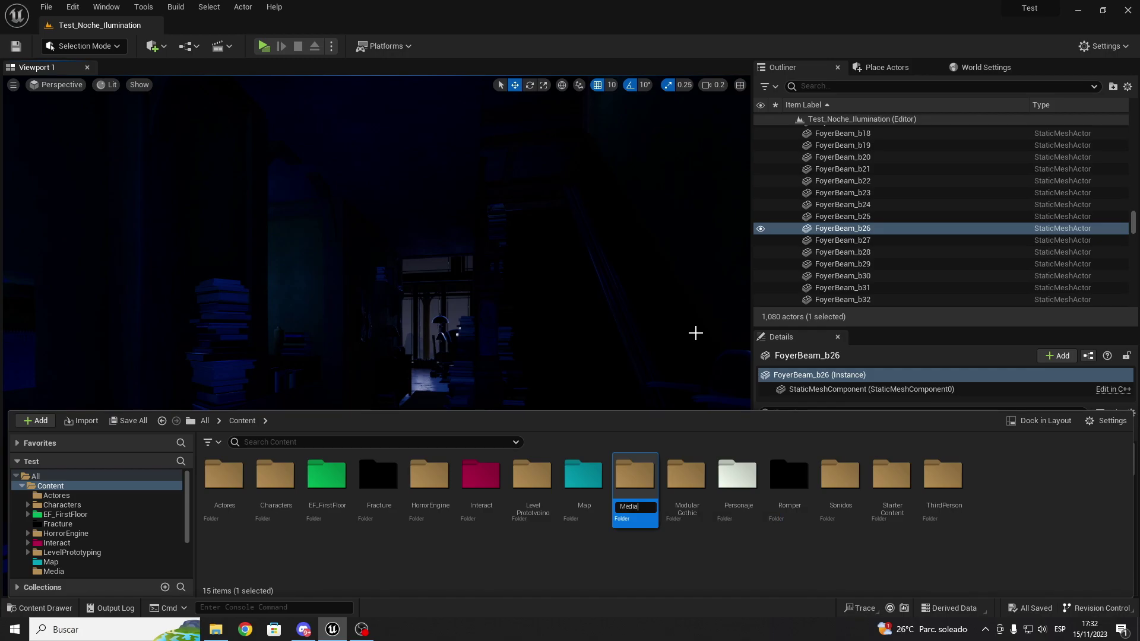
key(Return)
double_click(628, 510)
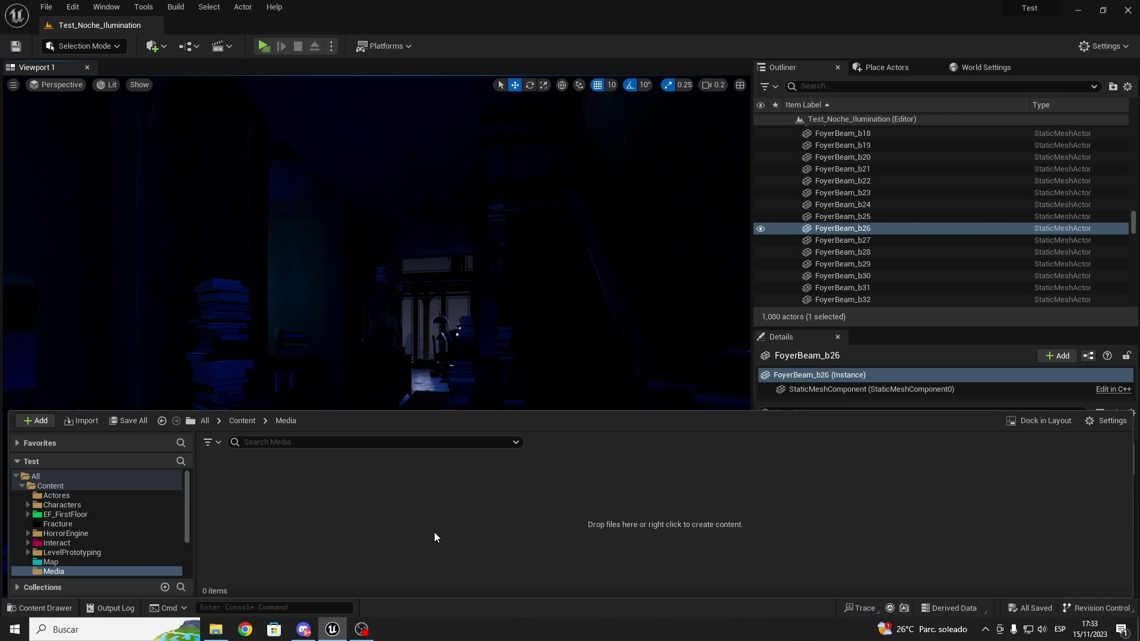
key(alt+Left)
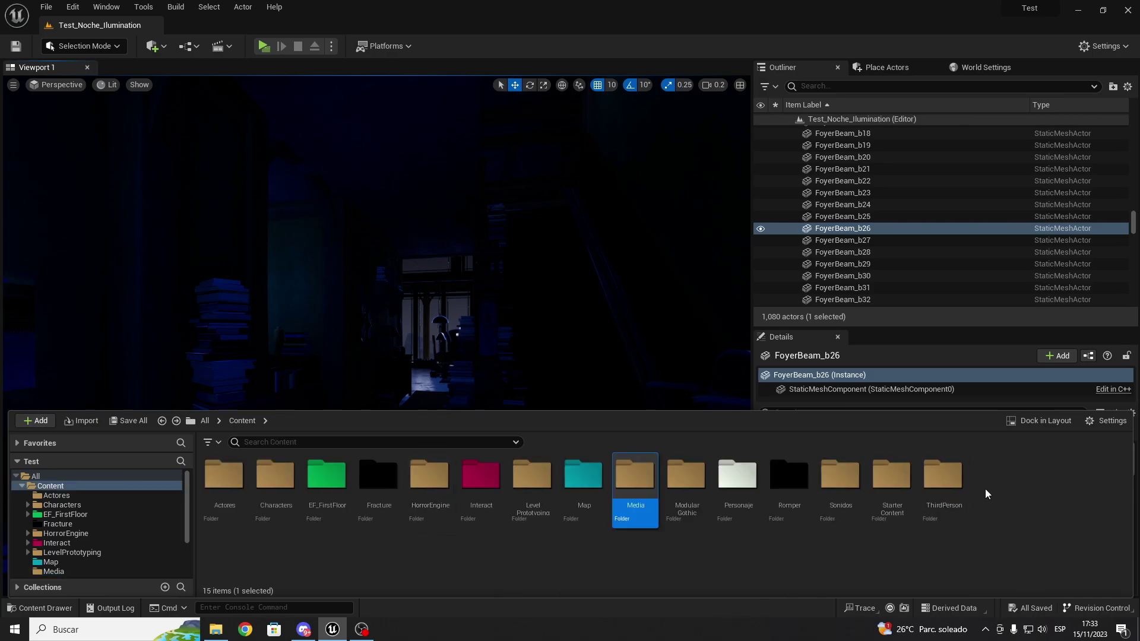
Step: Browse the Content Browser's Add menu categories
right_click(985, 489)
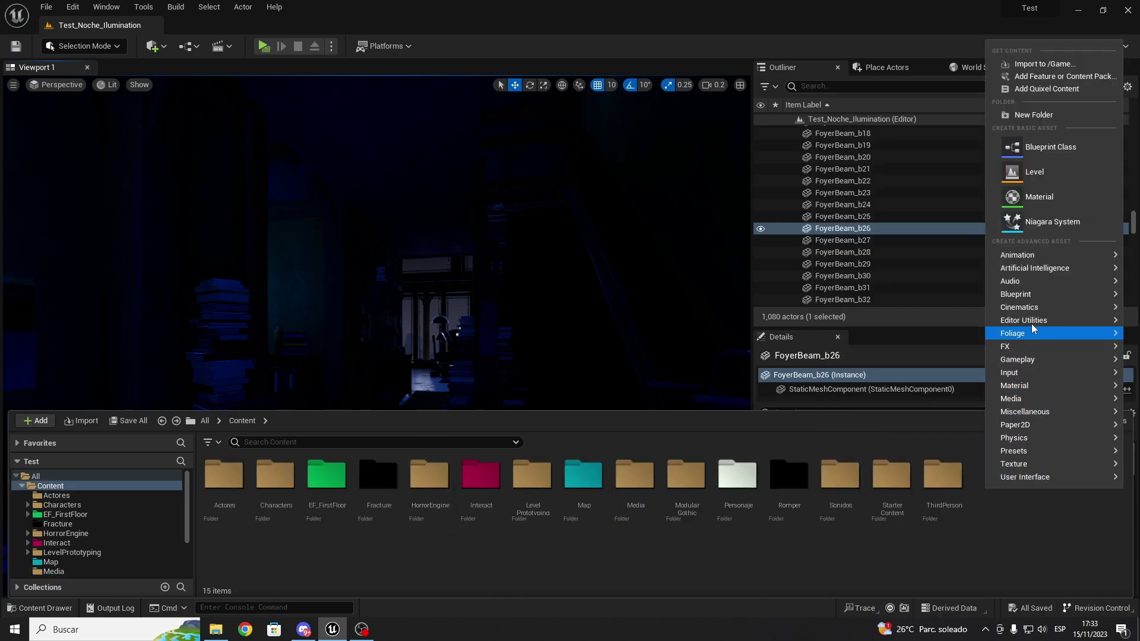
mouse_move(1031, 331)
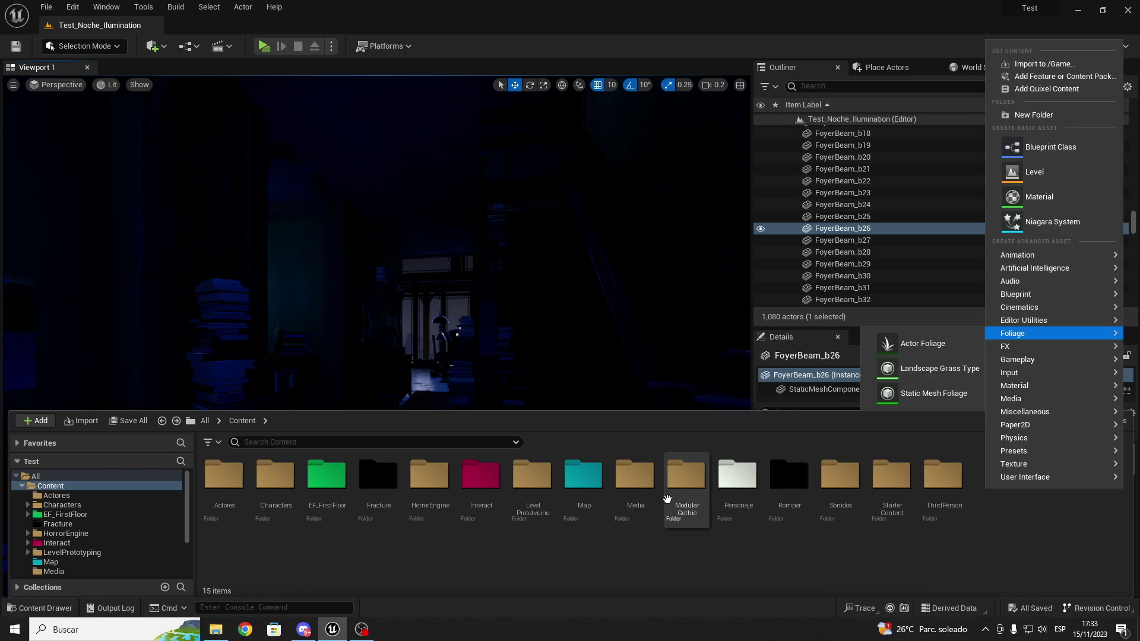
mouse_move(1038, 360)
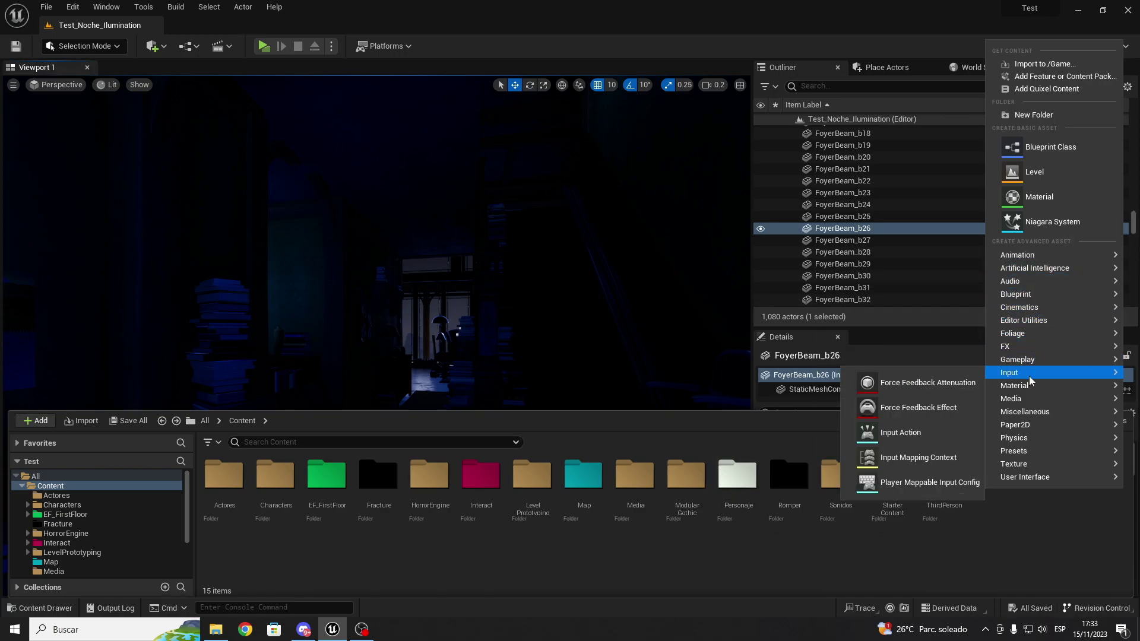
mouse_move(1026, 441)
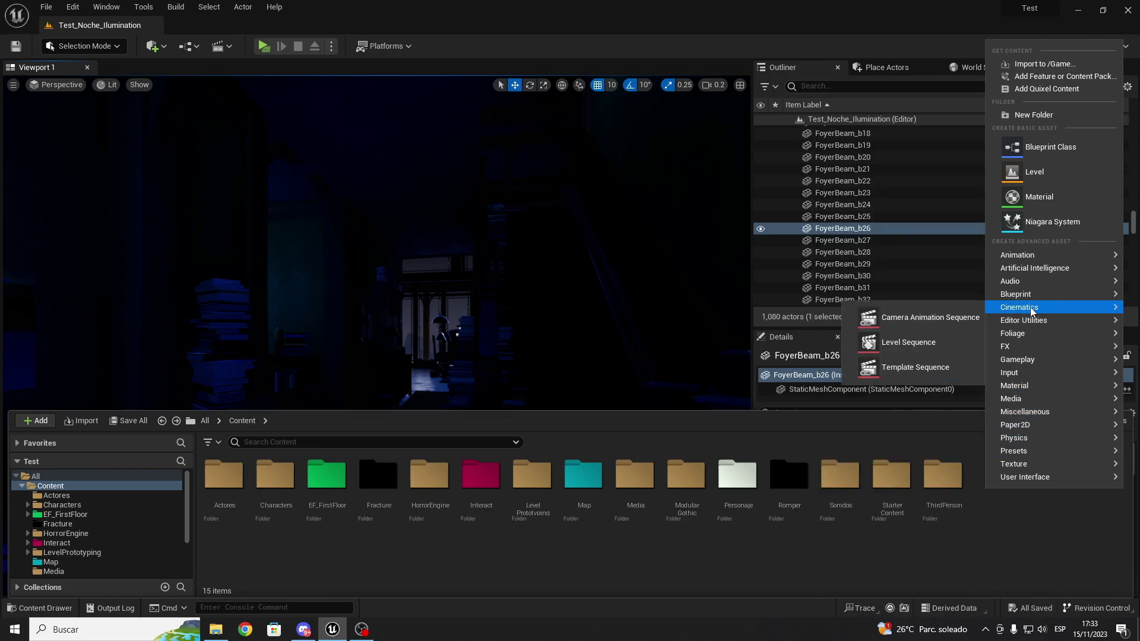
mouse_move(1029, 309)
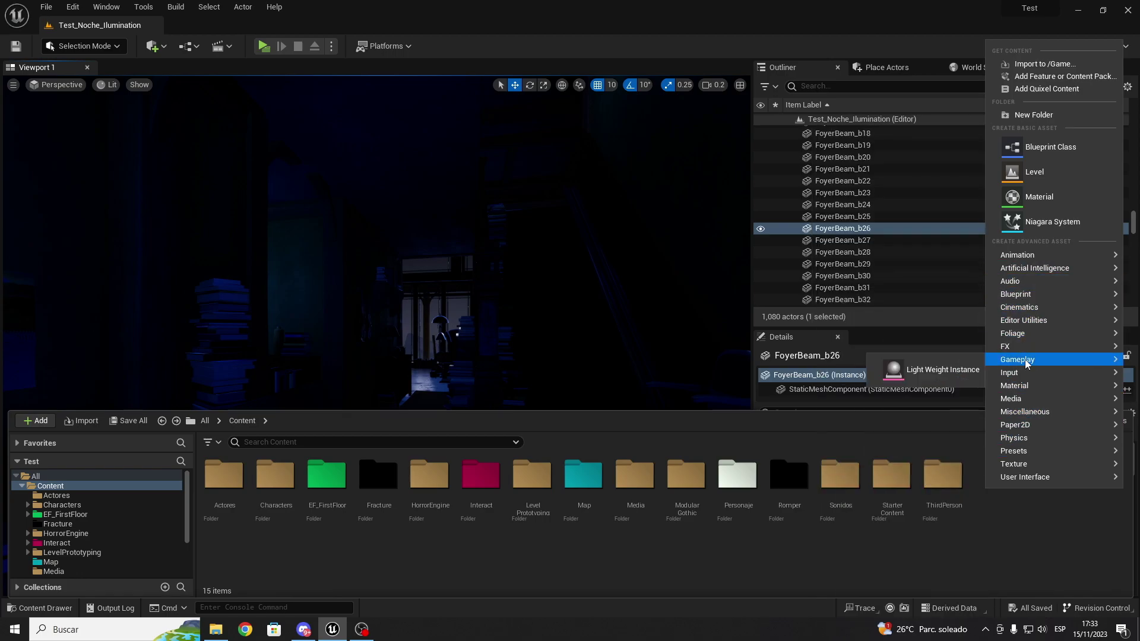
mouse_move(1024, 401)
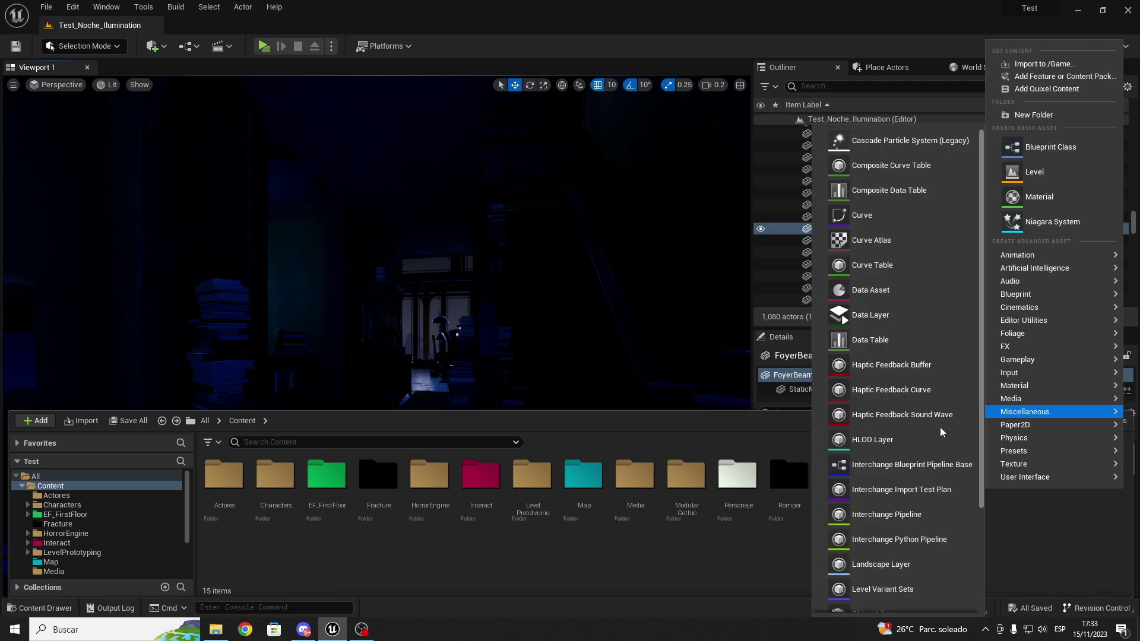
Step: Open the empty Media folder and bring up its content creation options
double_click(630, 523)
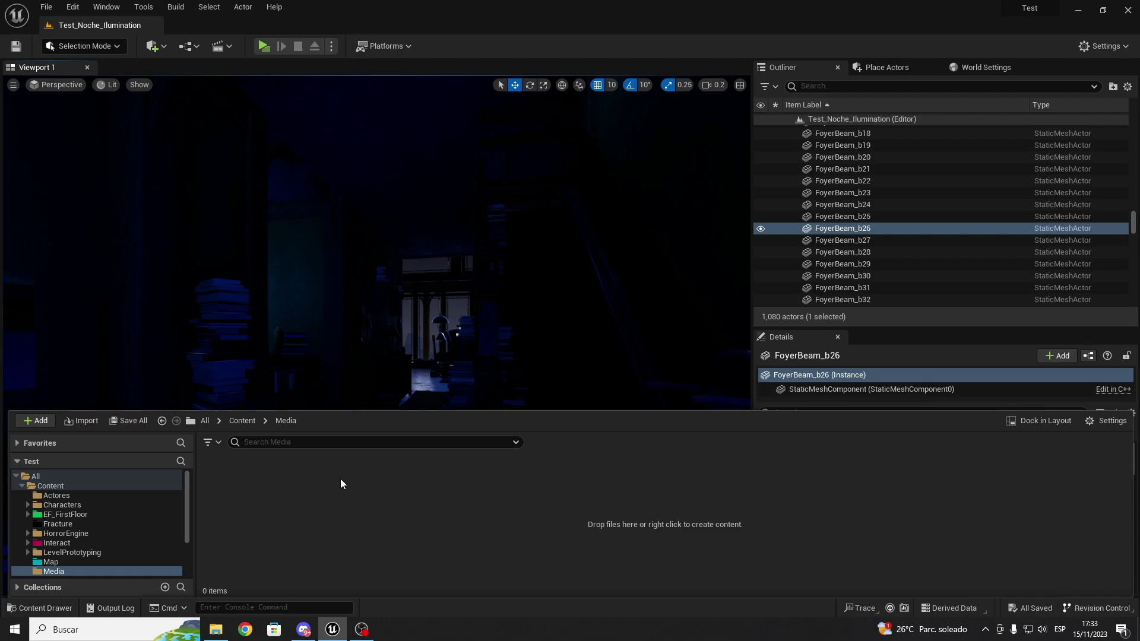
right_click(246, 489)
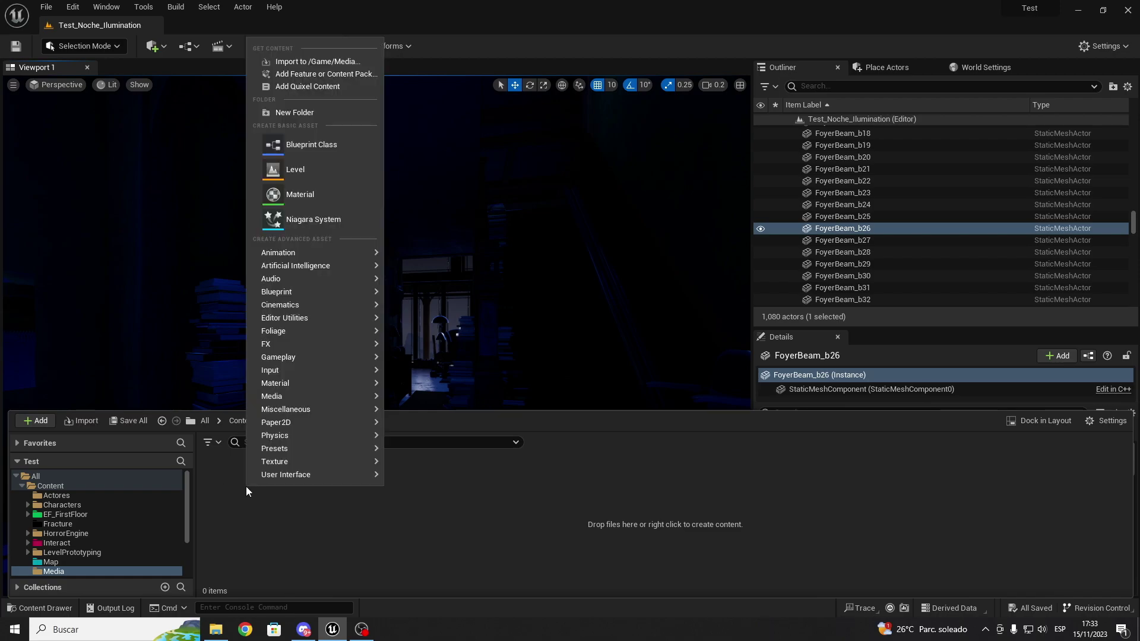
click(39, 423)
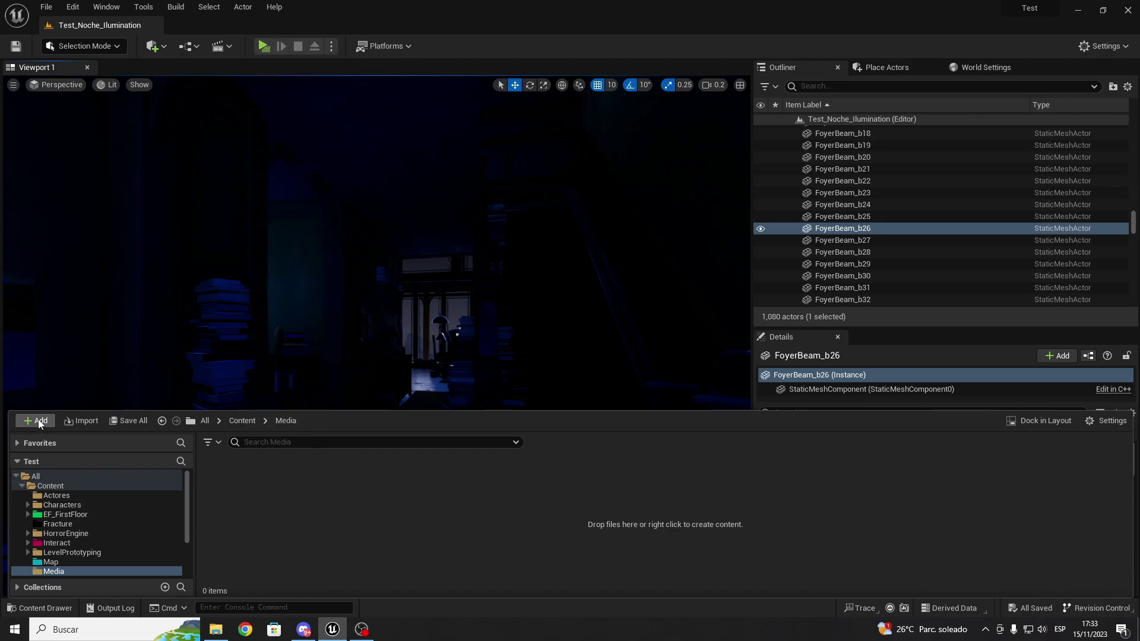
click(39, 423)
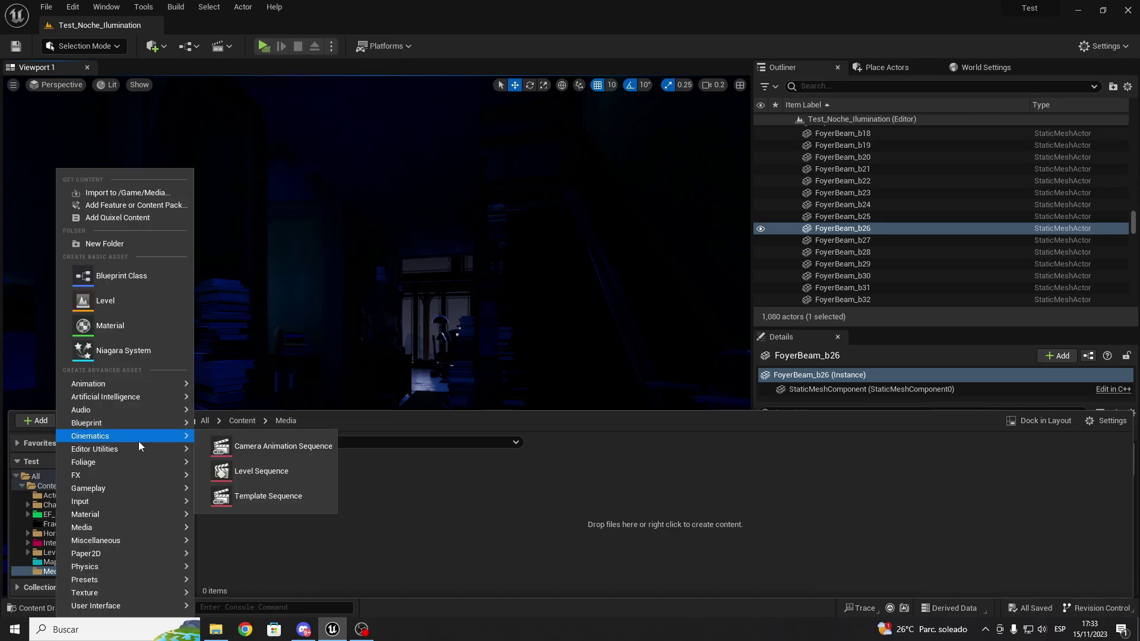
click(301, 494)
right_click(275, 487)
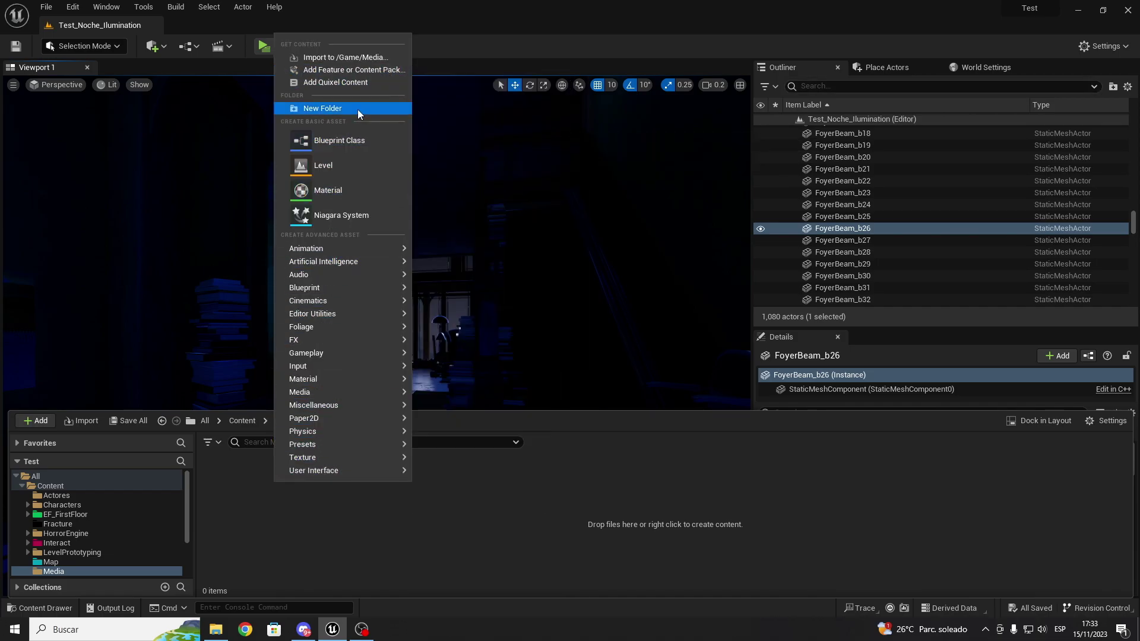
Step: Show the Media folder in Windows Explorer from its context menu
mouse_move(351, 254)
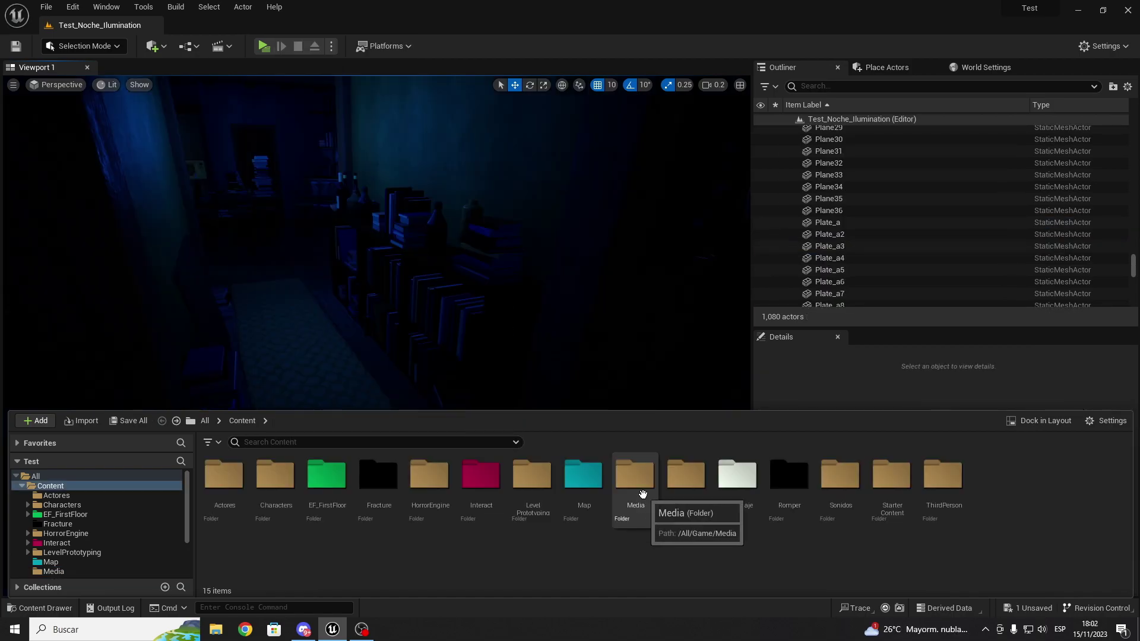
right_click(643, 495)
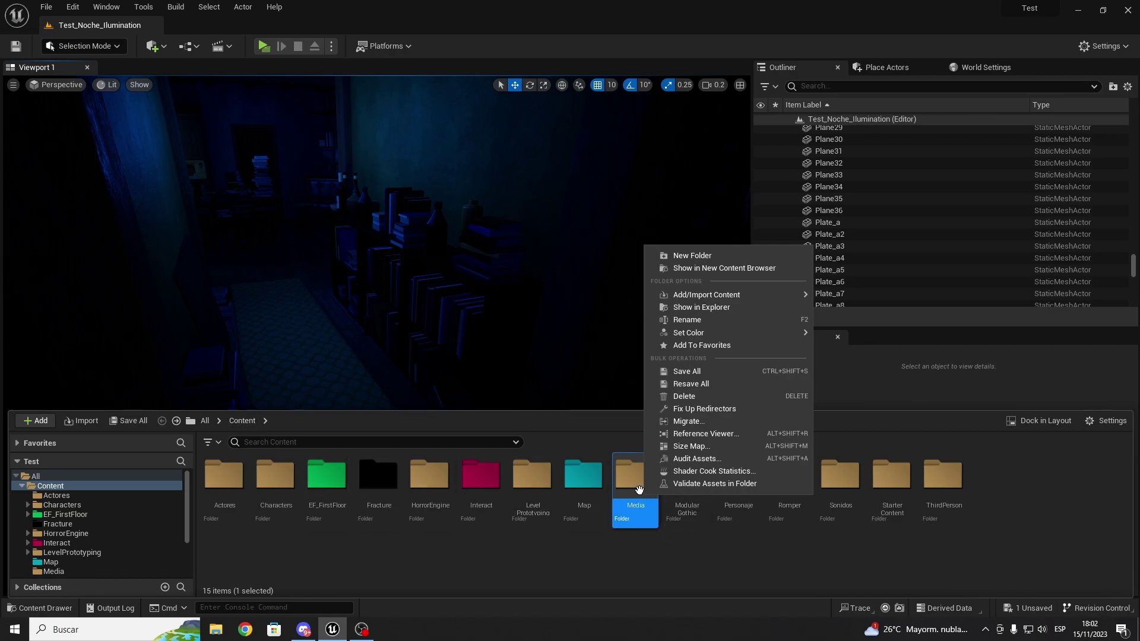
click(719, 307)
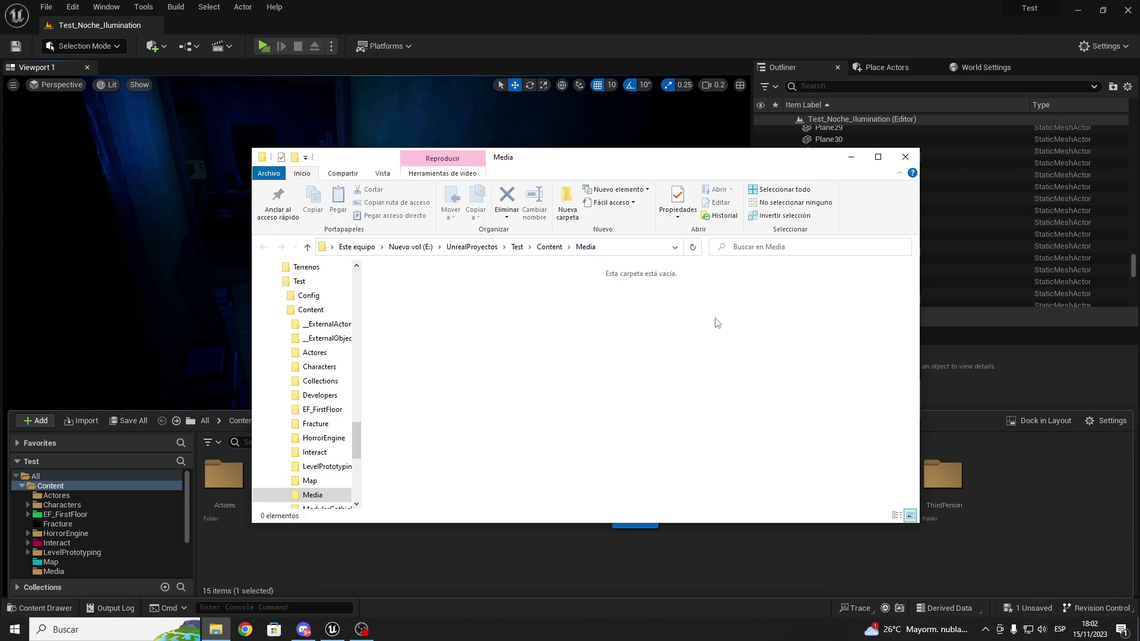
Step: Open the VideosYT folder and drag Video Prueba into the Content\Media window
right_click(215, 629)
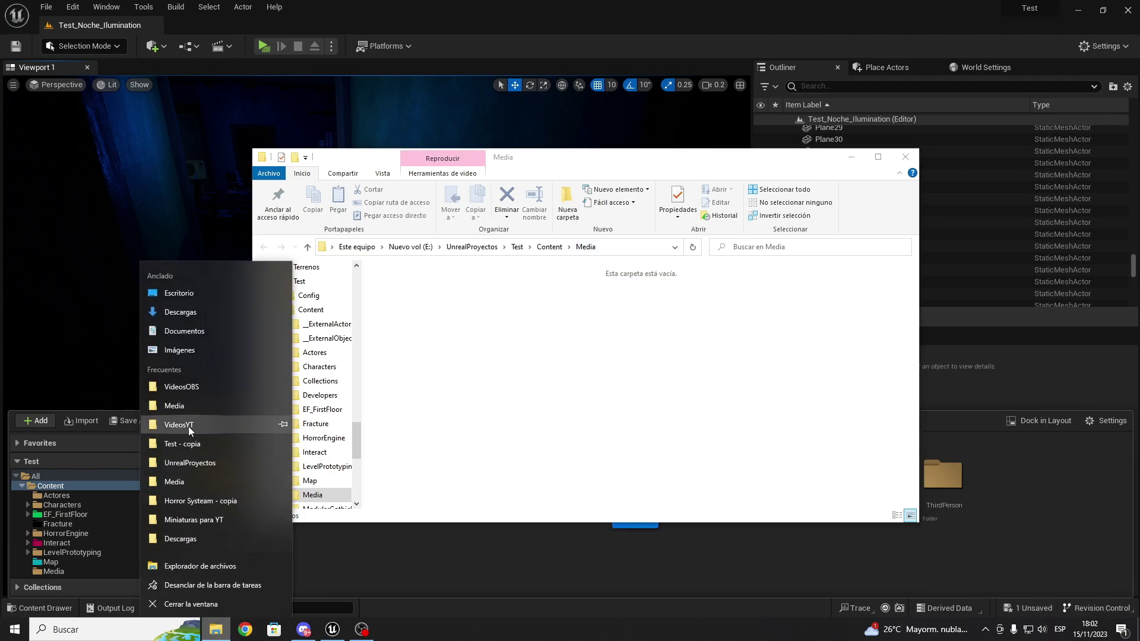
click(209, 428)
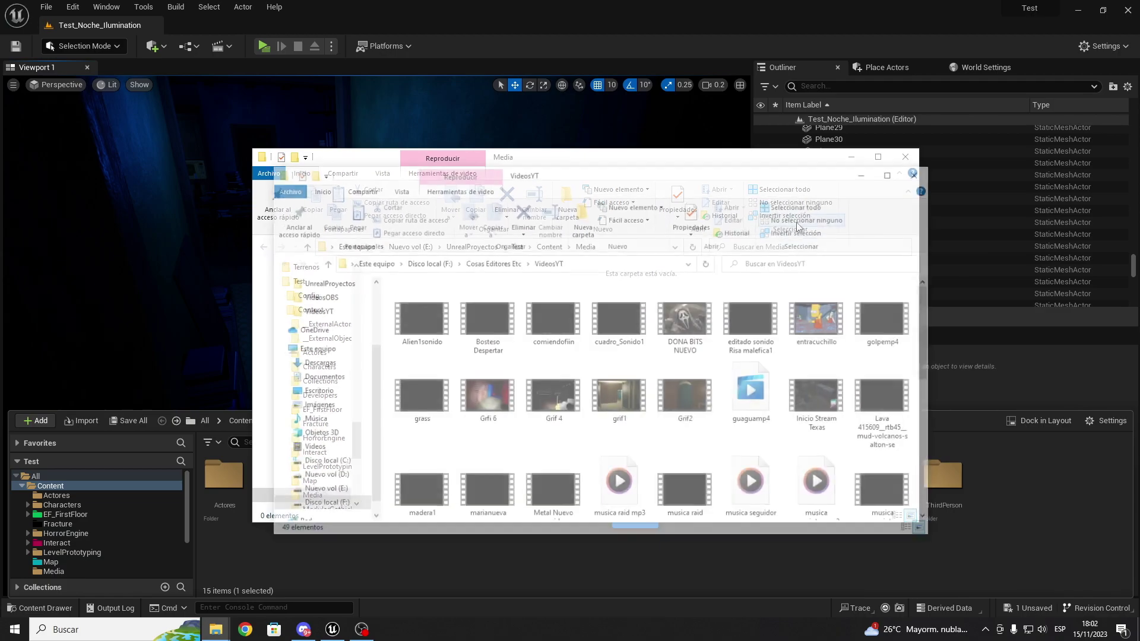
mouse_move(597, 166)
mouse_down()
mouse_move(927, 139)
mouse_move(851, 136)
mouse_up()
scroll(1108, 417, down, 10)
drag(1064, 362, 411, 358)
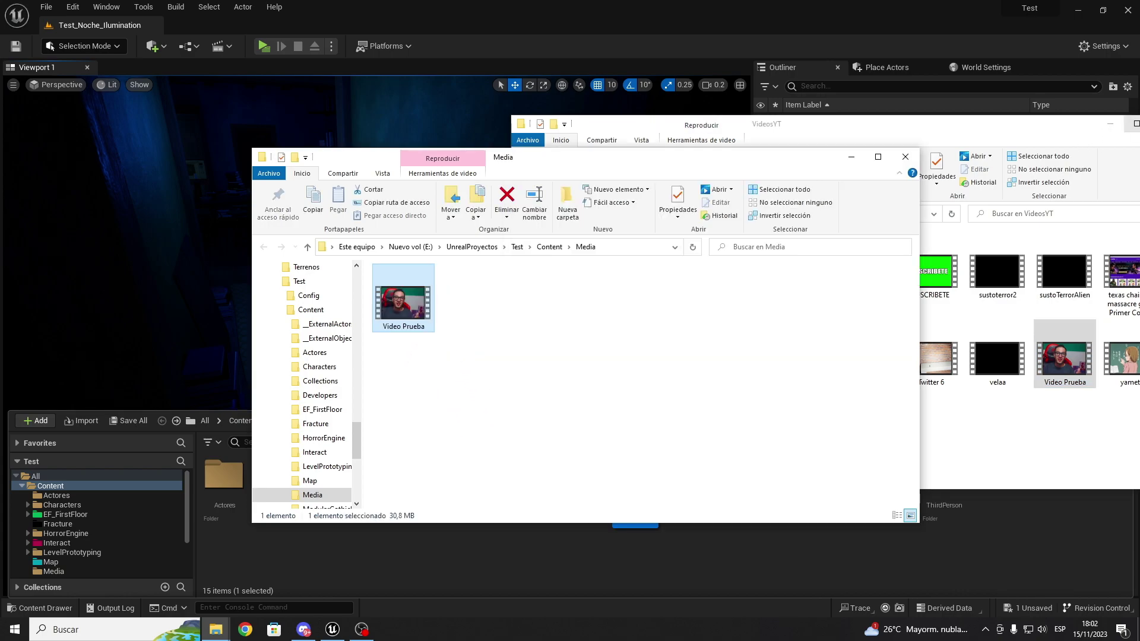
Step: Close both File Explorer windows to return to Unreal Engine
click(1137, 124)
click(1127, 8)
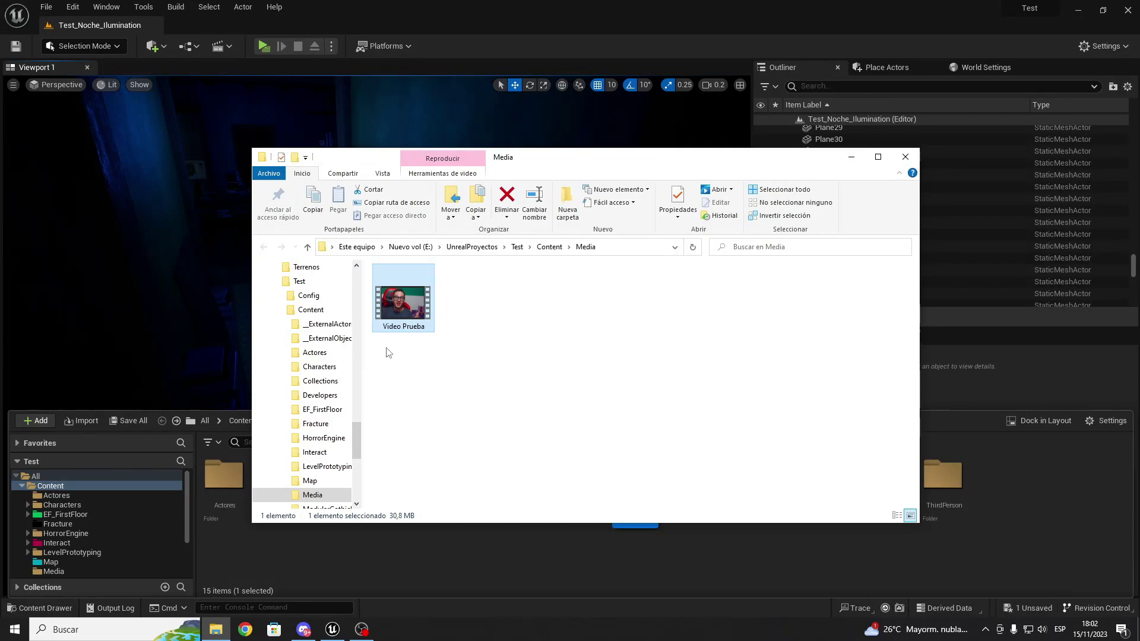
click(905, 156)
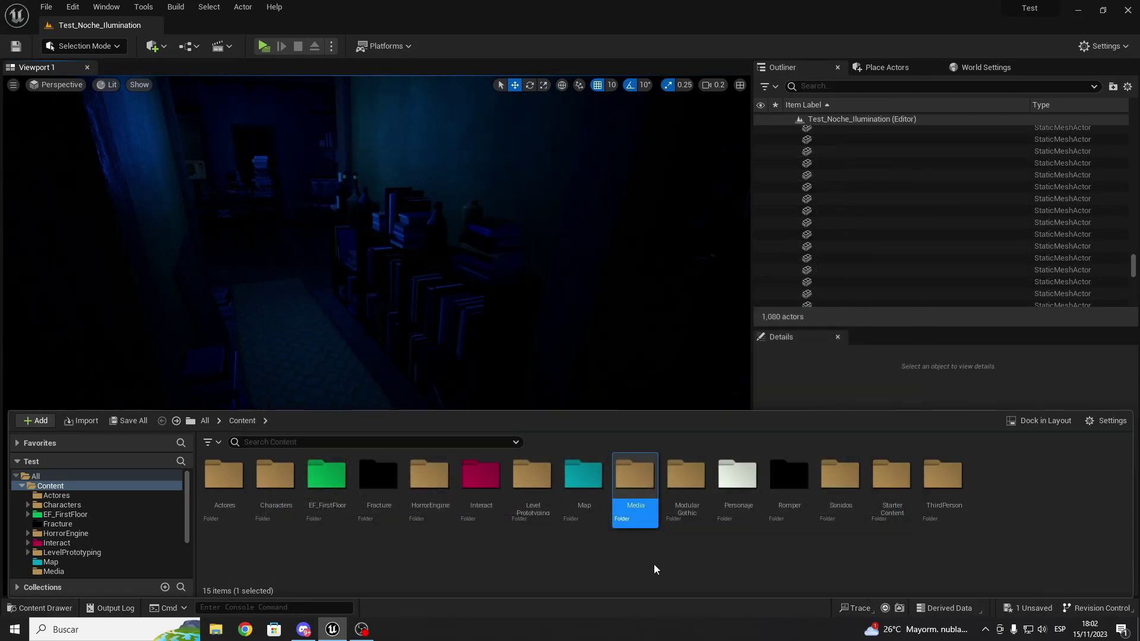
Step: Create a File Media Source in Media, keeping the default name NewFileMediaSource
double_click(633, 486)
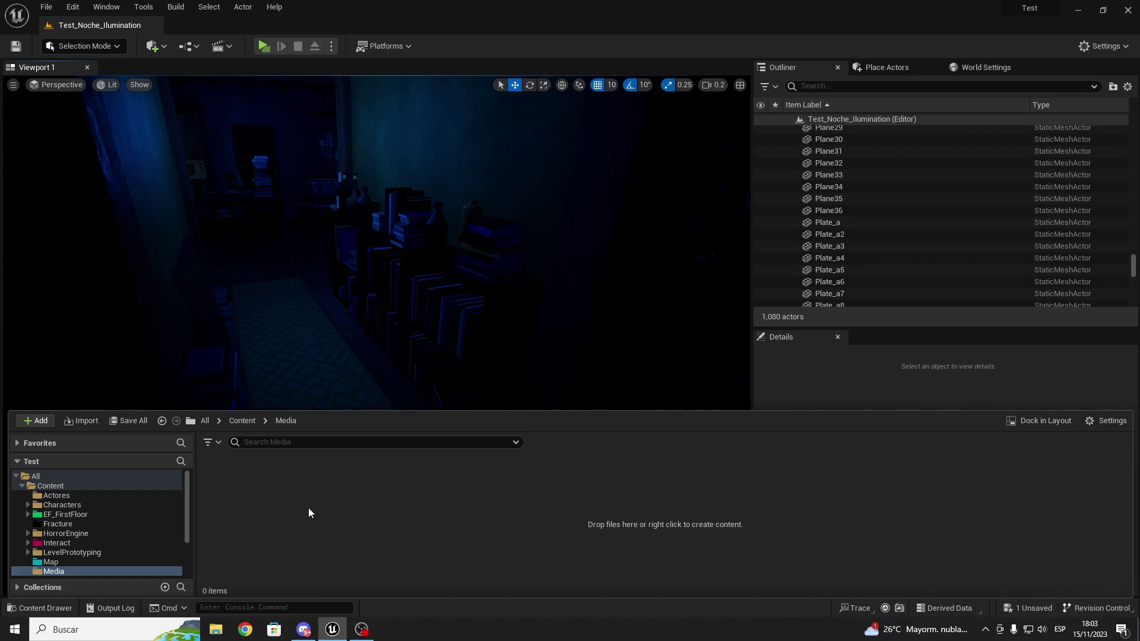
right_click(263, 500)
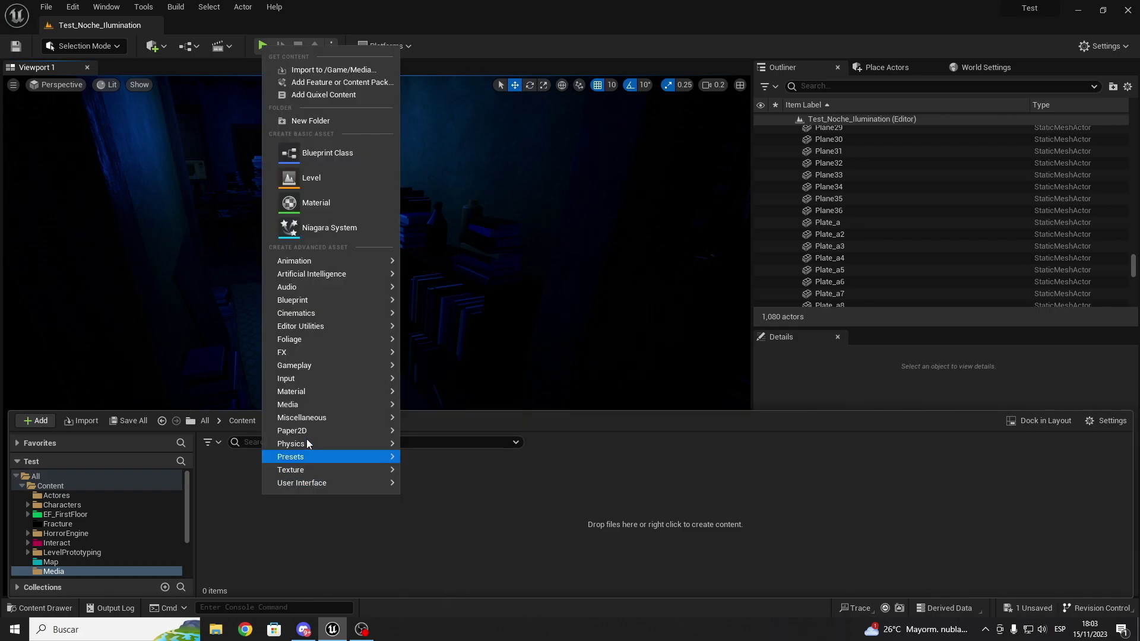
mouse_move(262, 406)
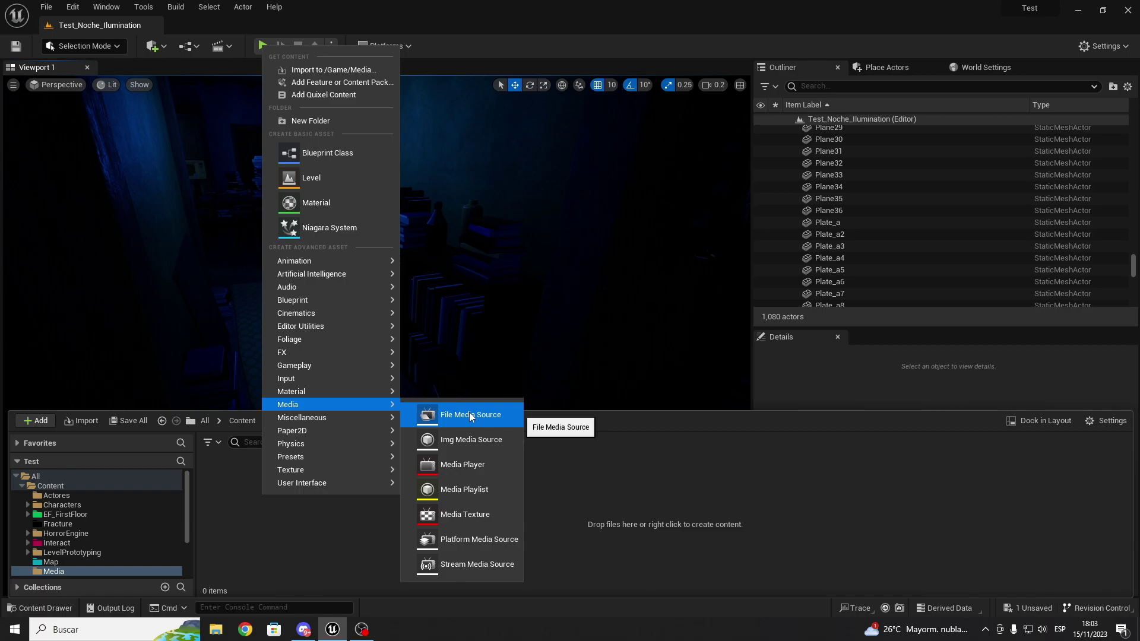
click(469, 416)
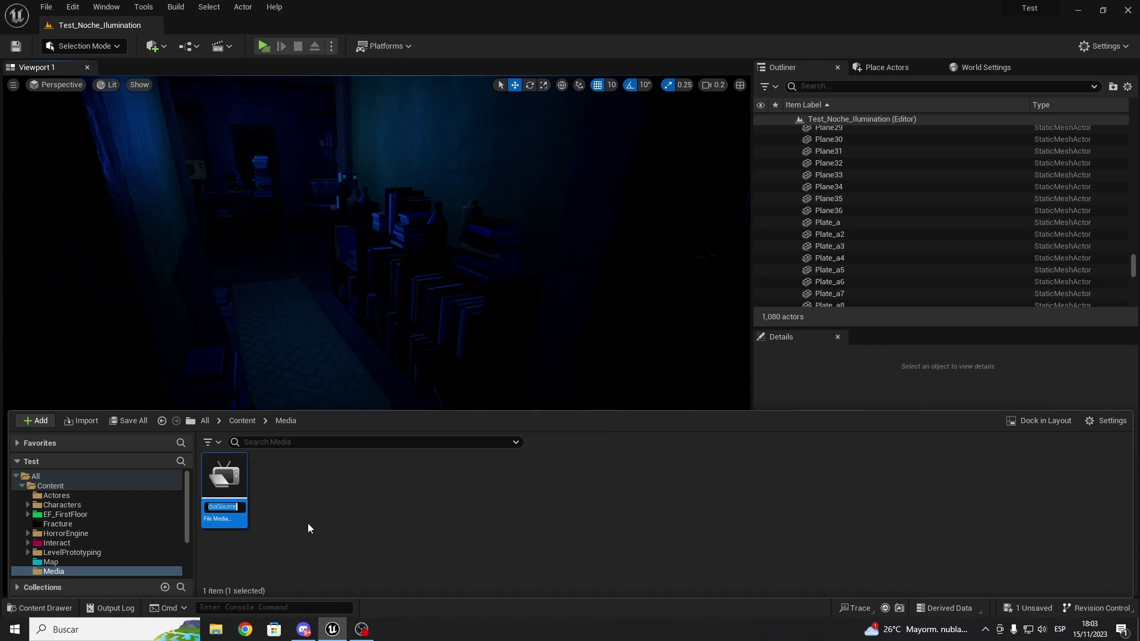
key(Return)
Step: Set NewFileMediaSource's file path to ./Media/Video Prueba.mp4, save it, and close its editor
double_click(226, 496)
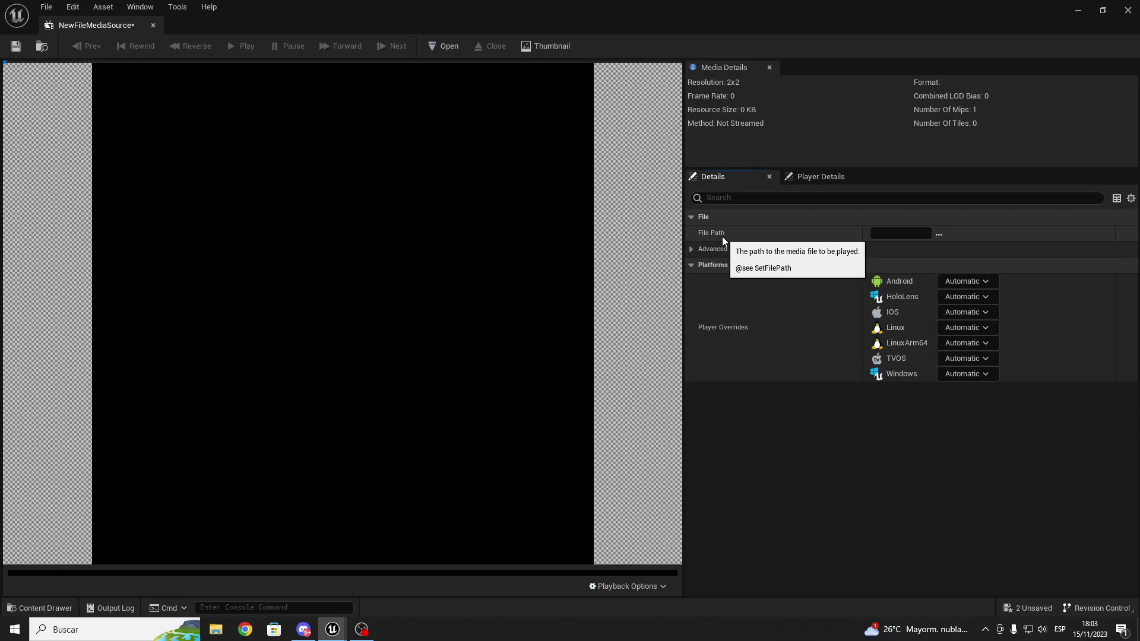
click(939, 234)
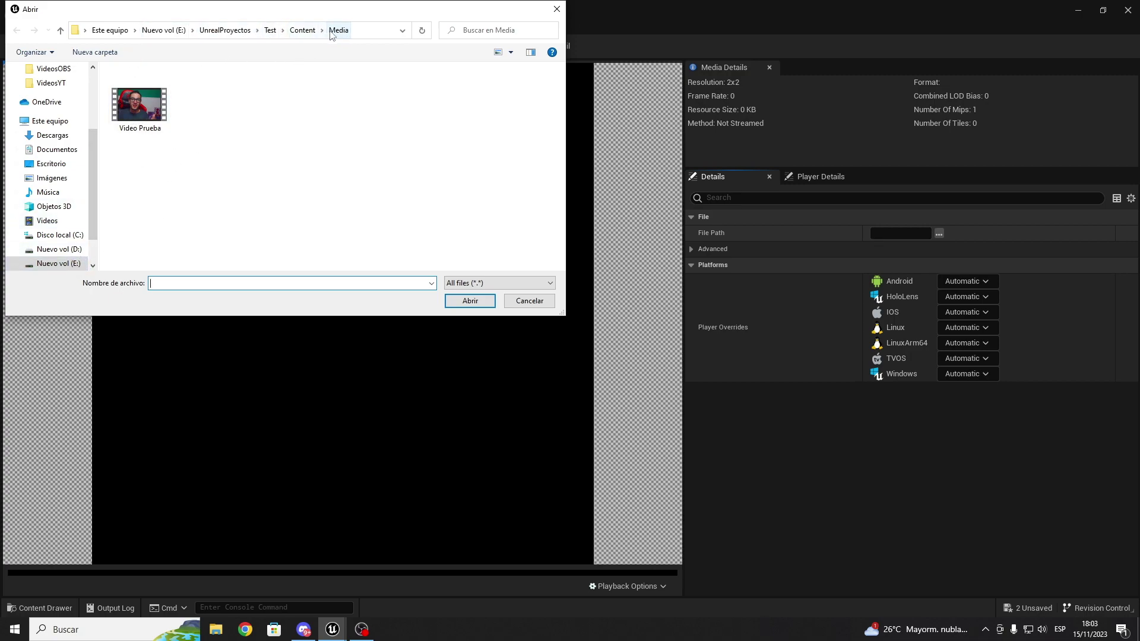
click(142, 115)
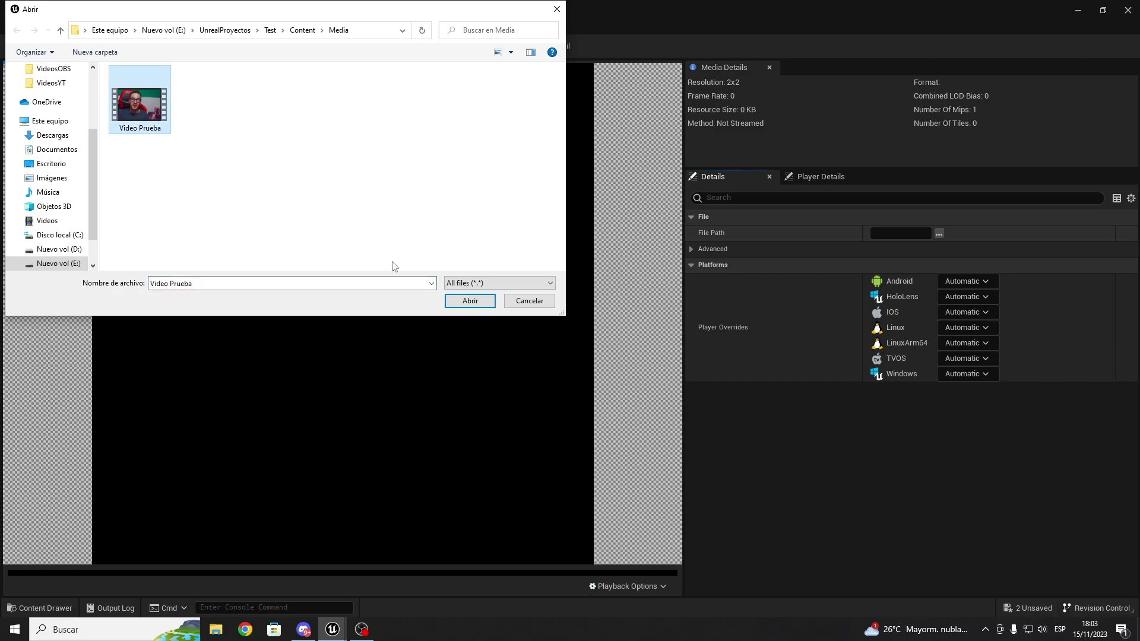
click(469, 301)
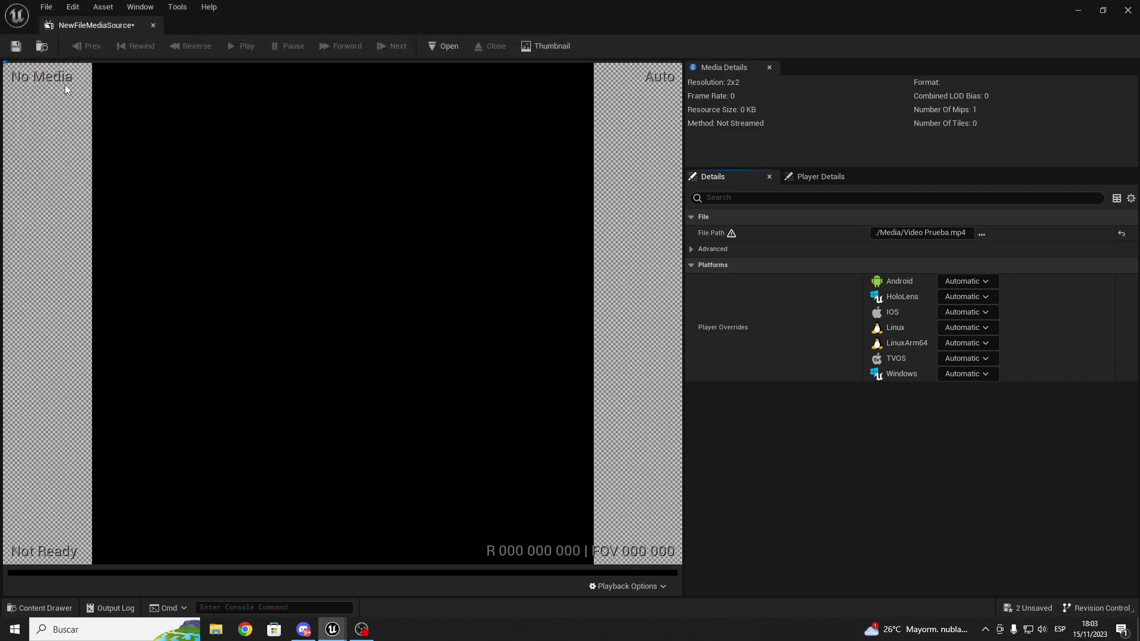
click(16, 46)
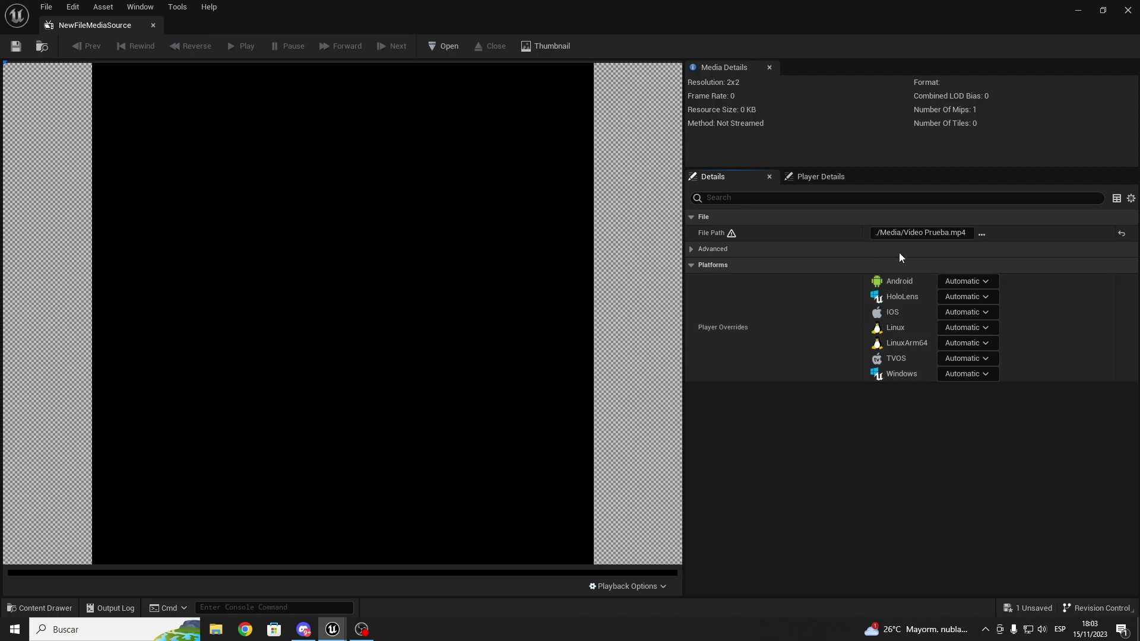
click(158, 27)
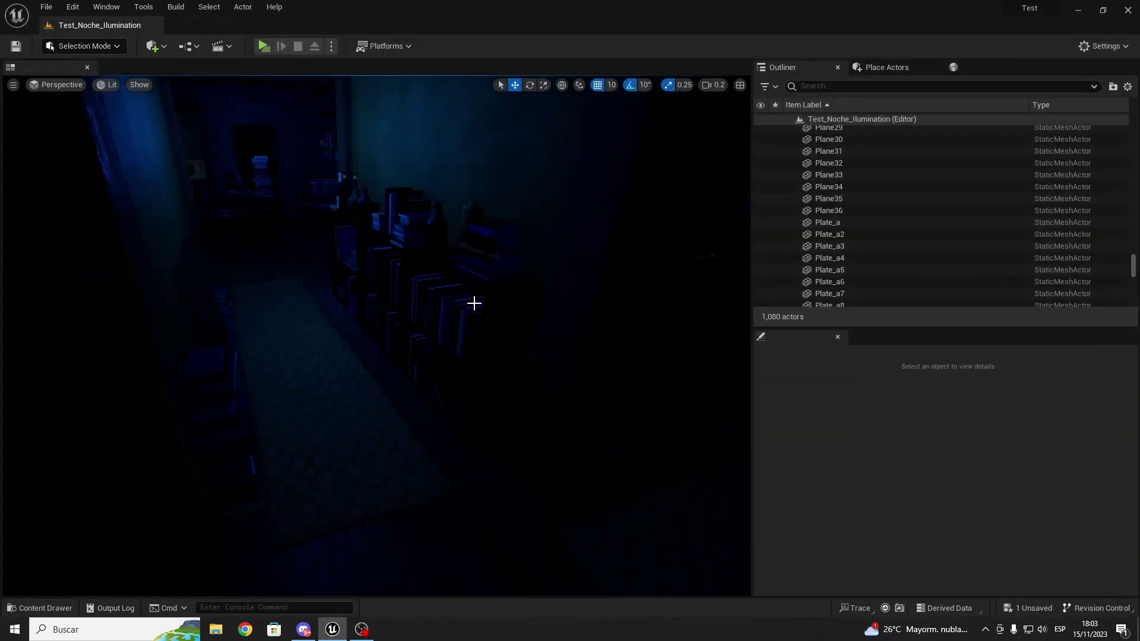
Step: Create NewMediaPlayer in Media along with its NewMediaPlayer_Video output texture
key(ctrl+space)
right_click(283, 501)
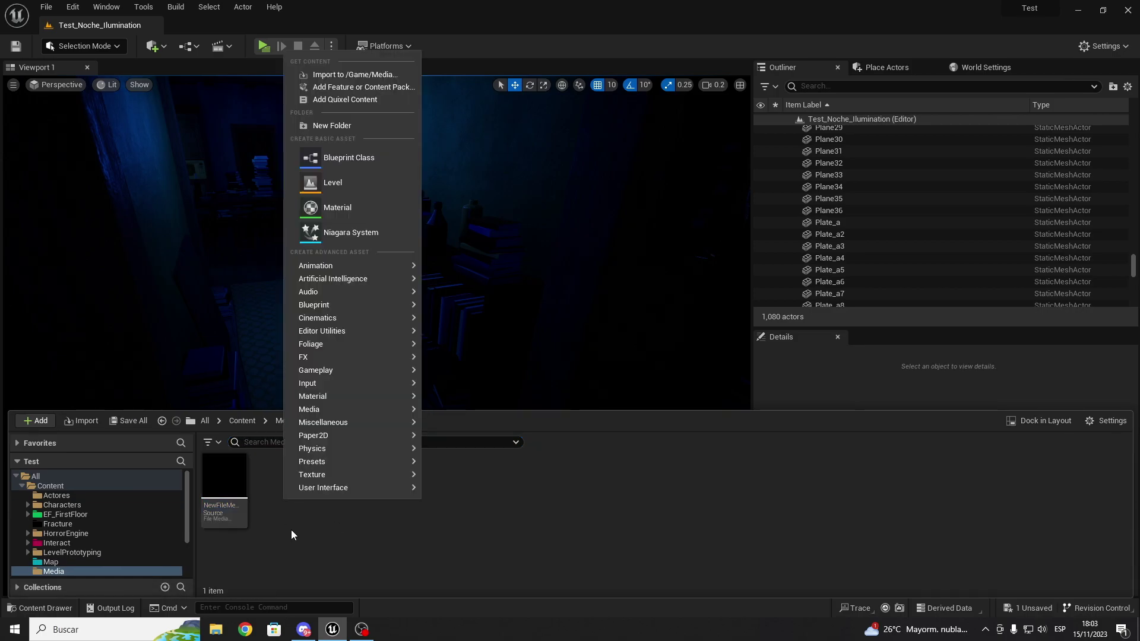
mouse_move(332, 413)
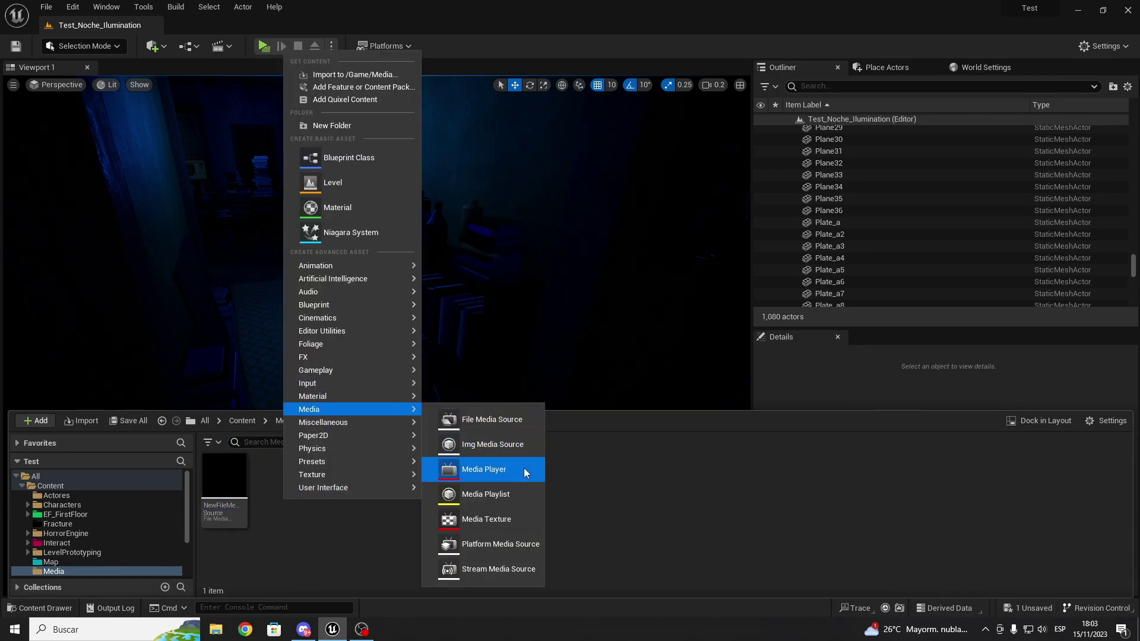
click(481, 473)
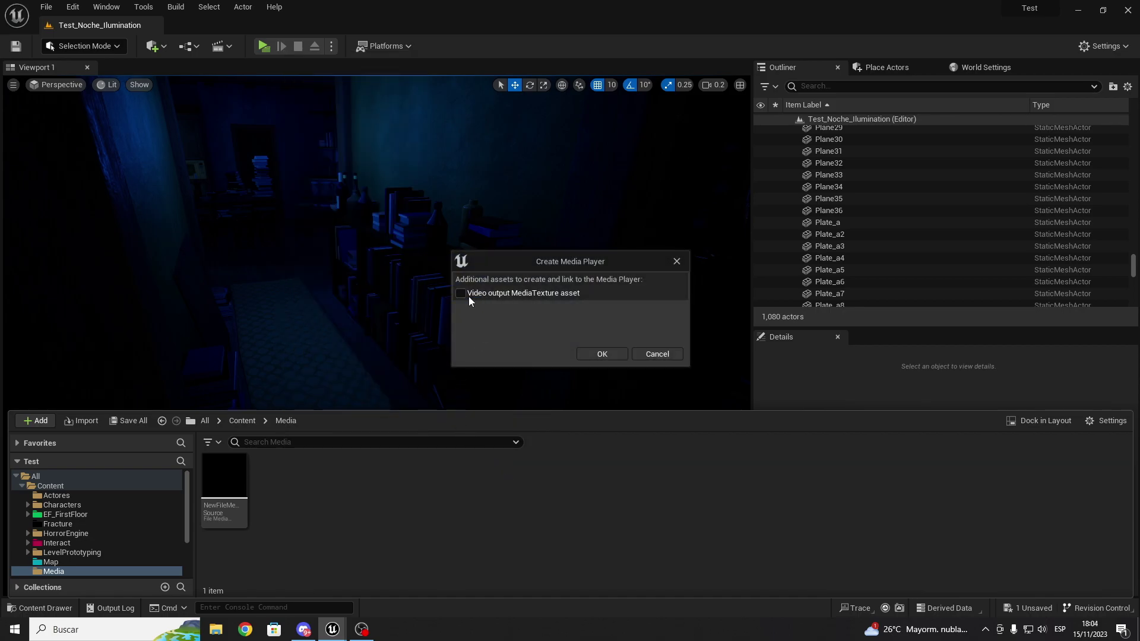
click(601, 355)
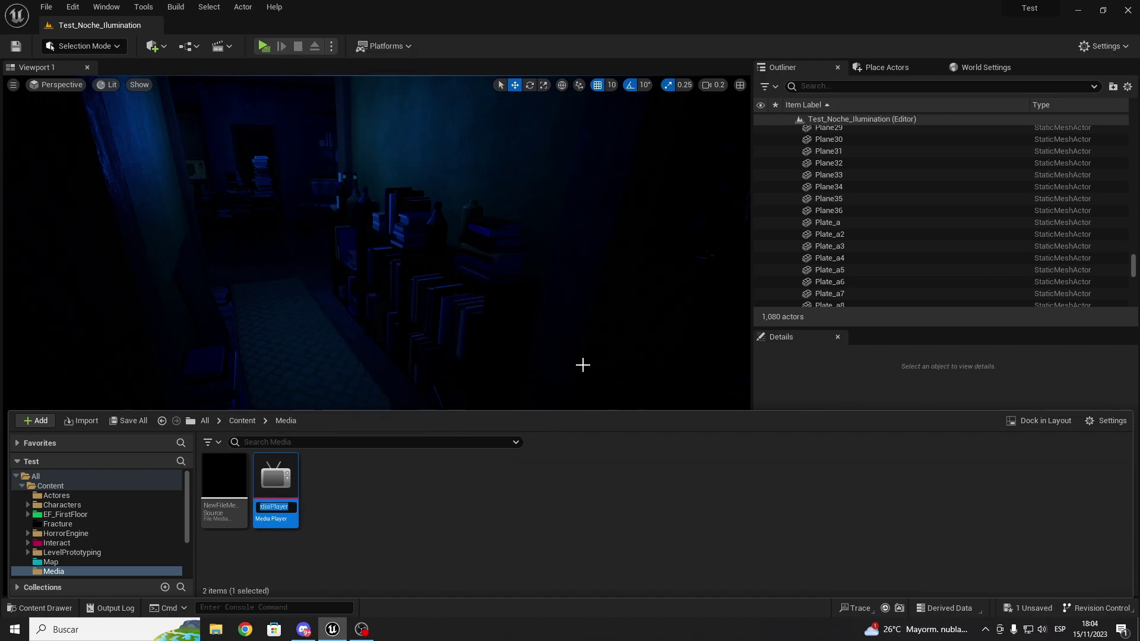
key(Return)
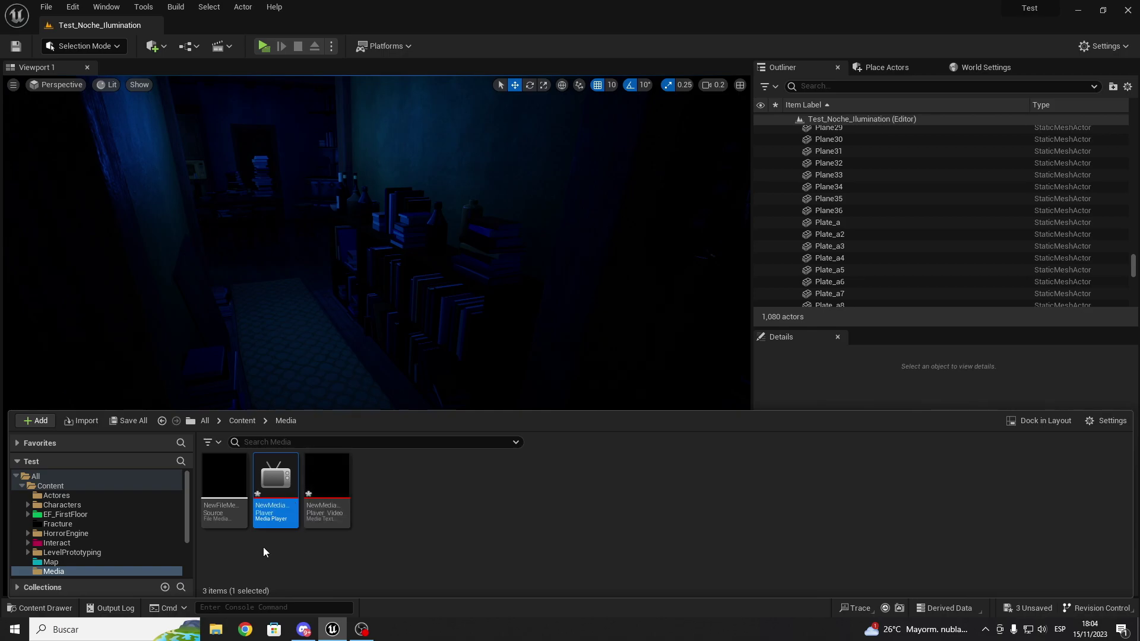
click(279, 549)
Step: Play NewFileMediaSource in the NewMediaPlayer editor, then close it
double_click(285, 505)
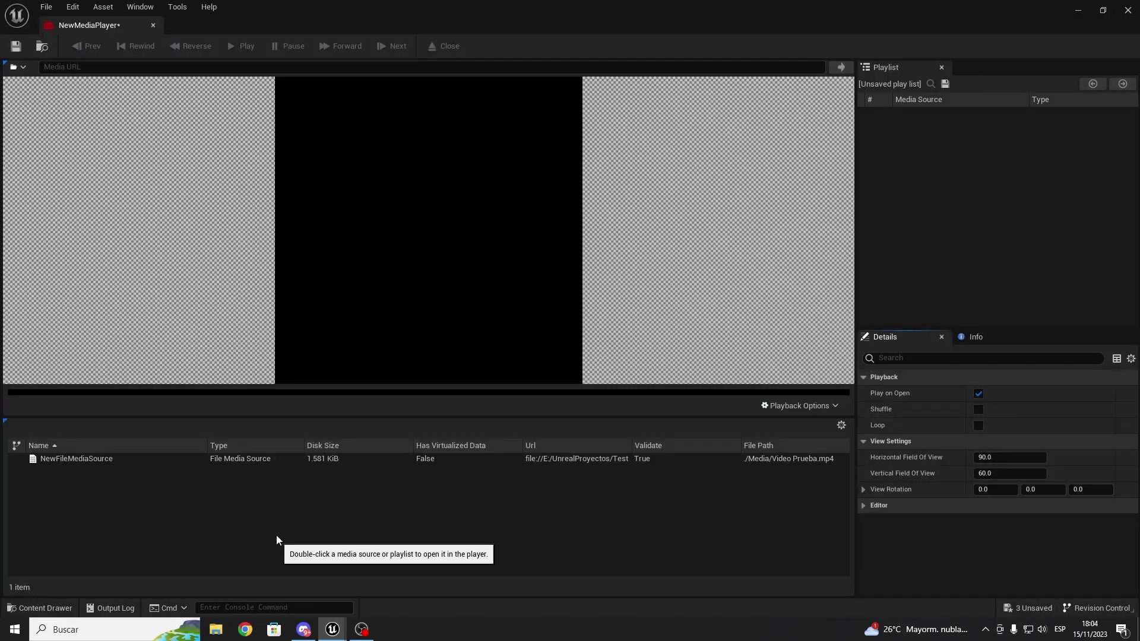
click(395, 462)
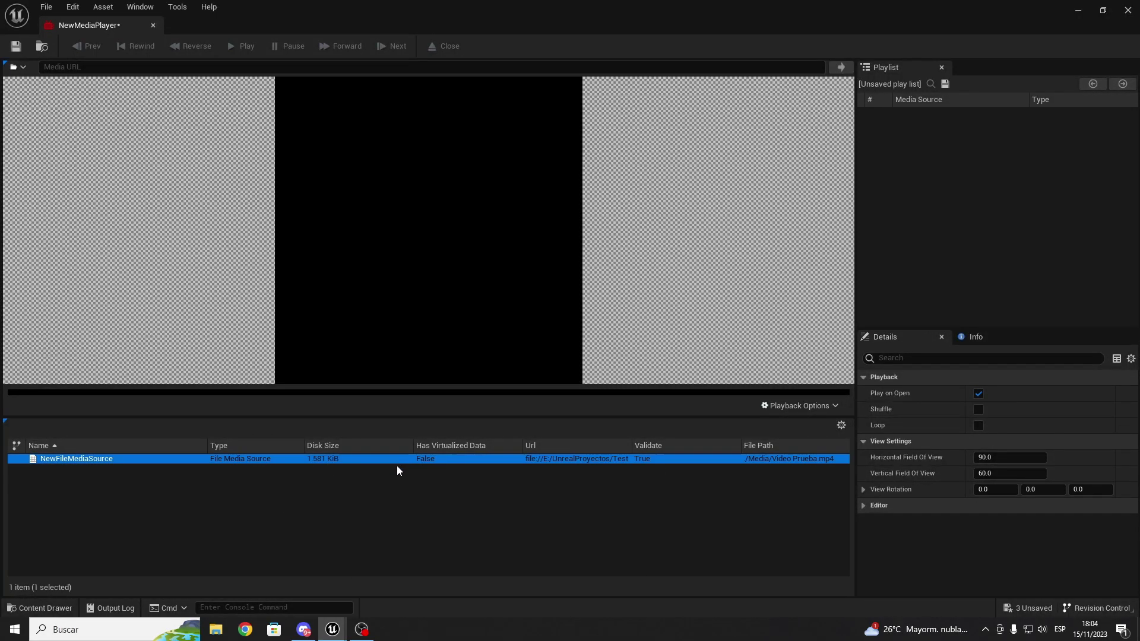
double_click(348, 456)
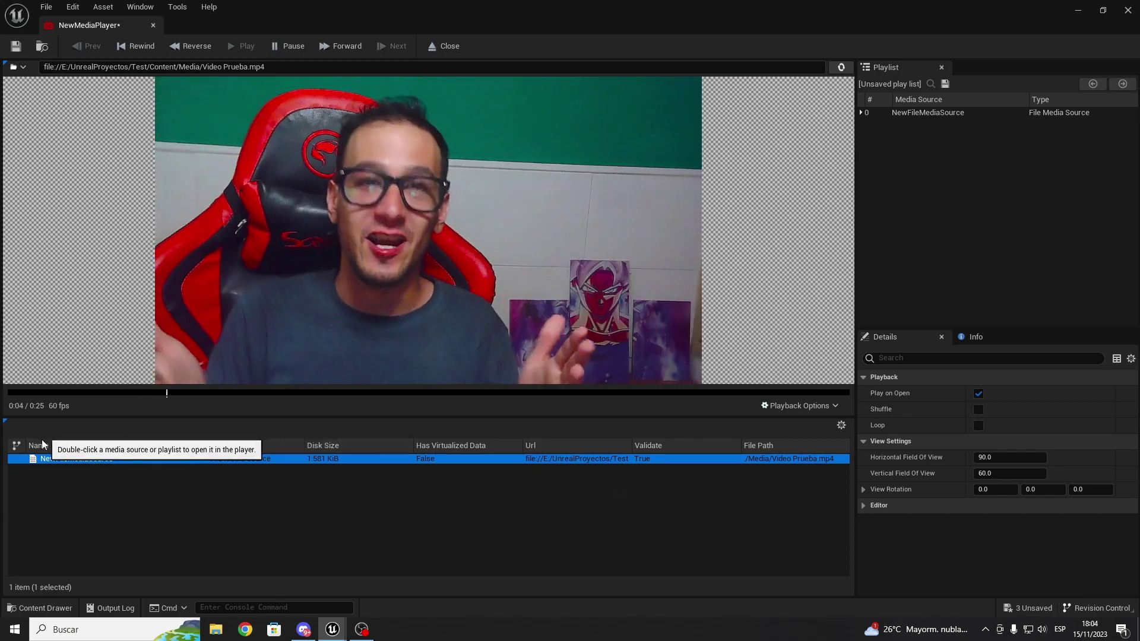
click(153, 25)
Step: Add a Plane shape to the level and move it up near the bookshelf
key(ctrl+space)
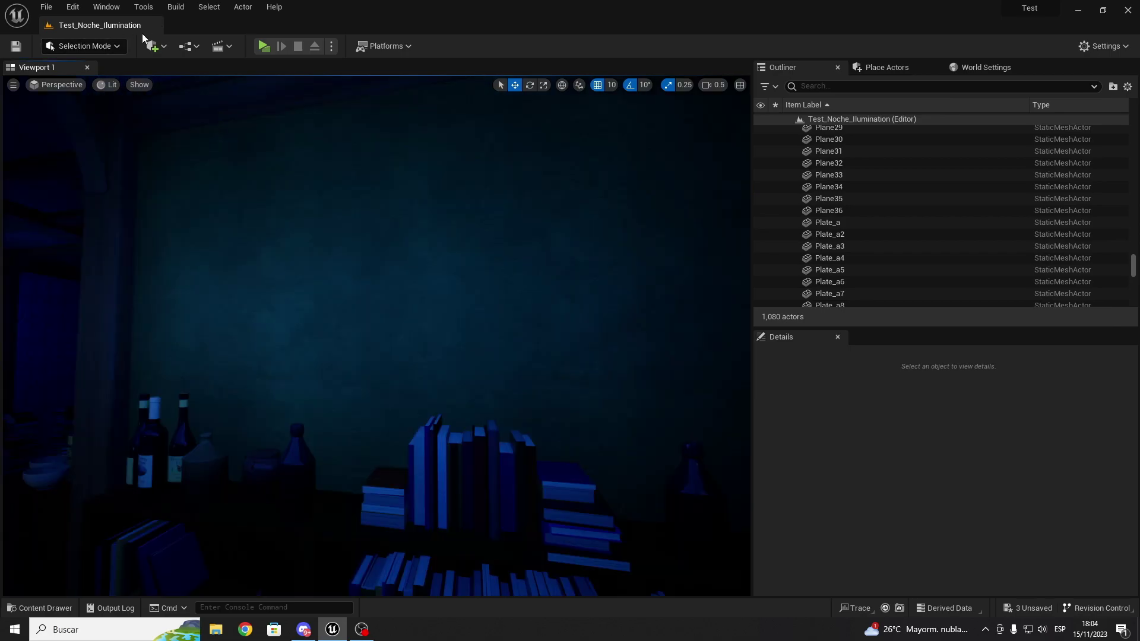
click(153, 45)
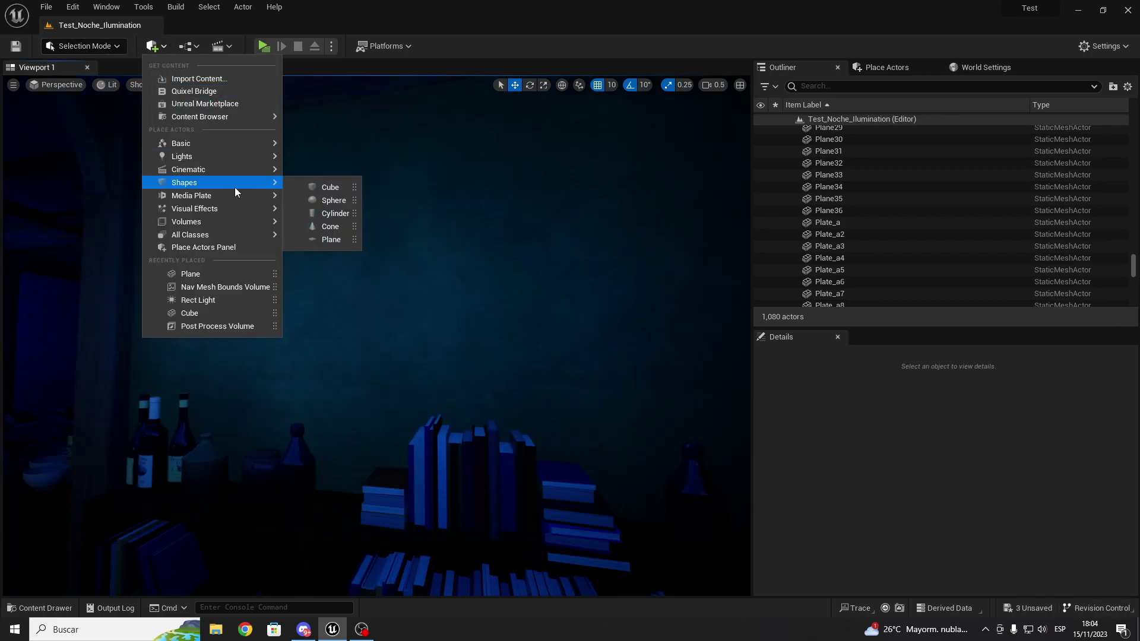
mouse_move(215, 234)
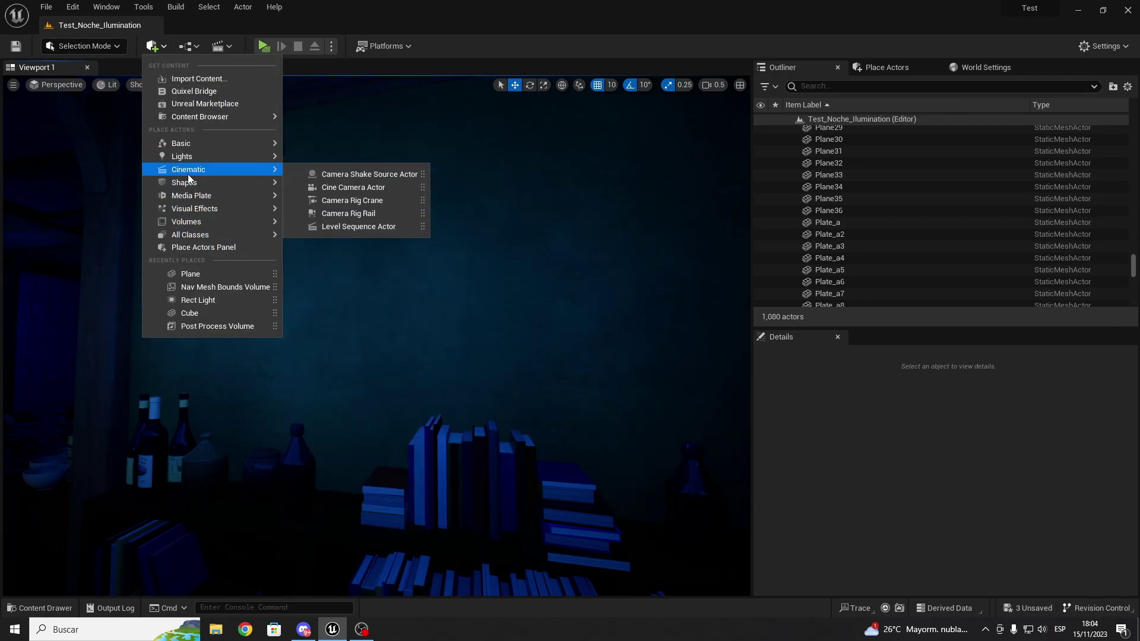
mouse_move(242, 188)
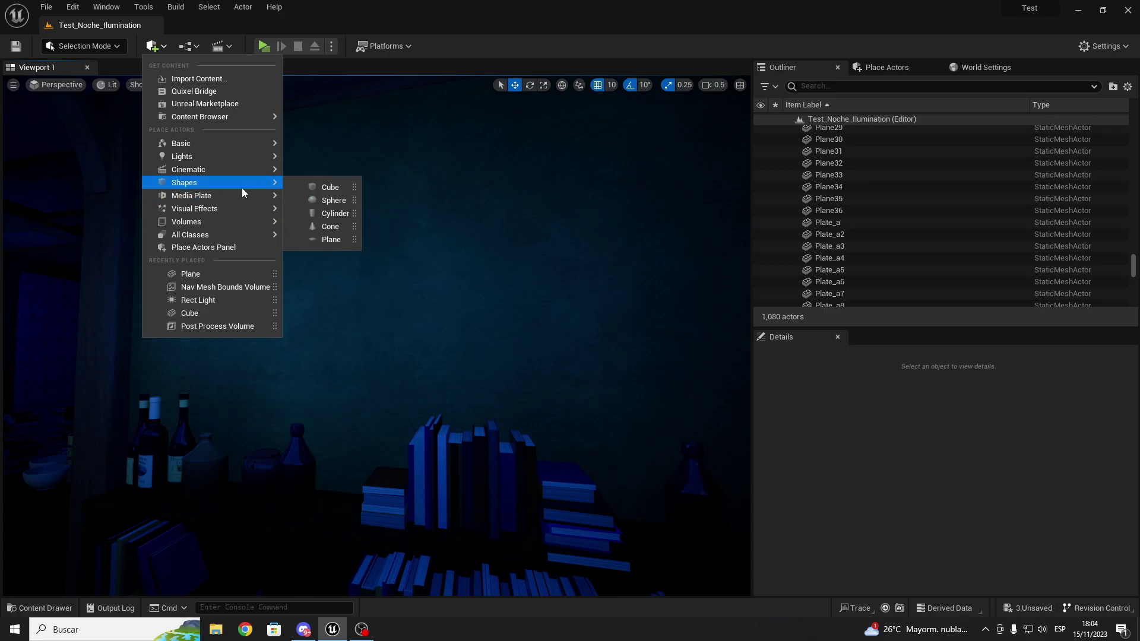
click(331, 238)
right_drag(433, 308, 433, 308)
right_drag(183, 275, 183, 275)
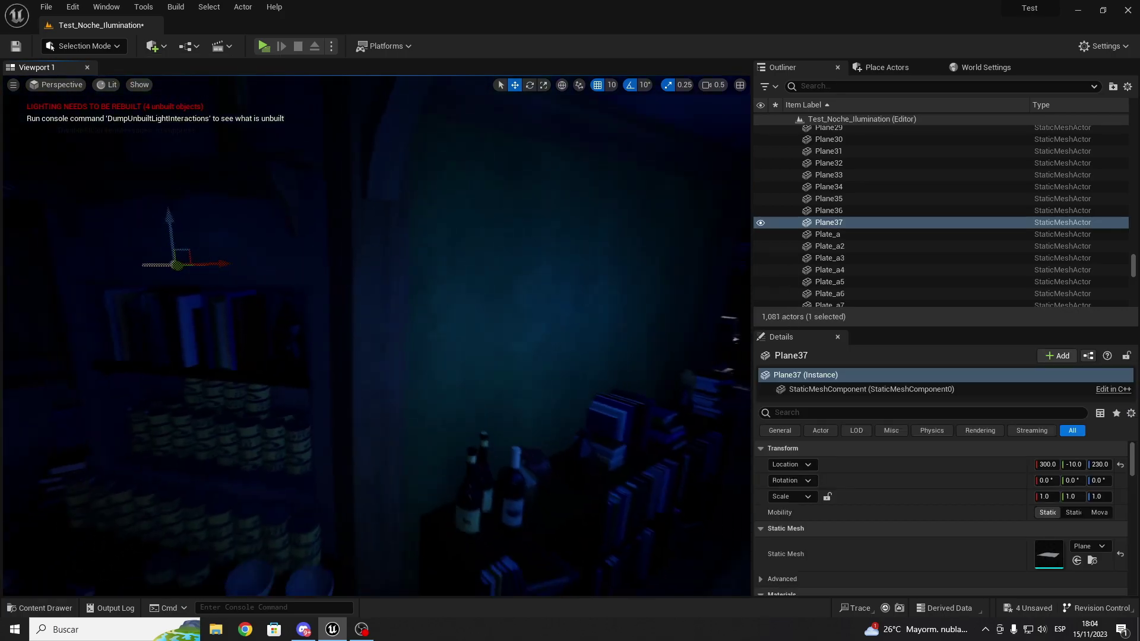
mouse_move(179, 266)
mouse_down()
mouse_move(548, 397)
mouse_move(596, 429)
mouse_up()
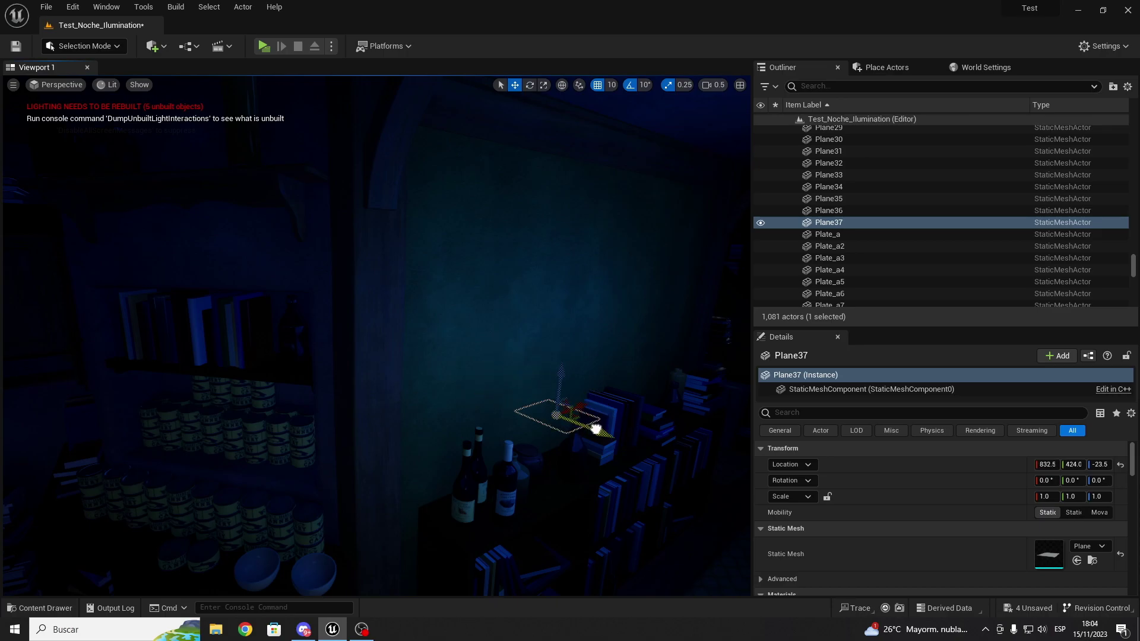
mouse_move(559, 380)
mouse_down()
mouse_move(591, 311)
mouse_move(654, 355)
mouse_move(282, 403)
mouse_move(461, 398)
mouse_move(415, 344)
mouse_move(428, 269)
mouse_up()
Step: Rotate the plane 90° upright and raise it against the wall above the shelf
key(e)
key(w)
drag(464, 302, 400, 289)
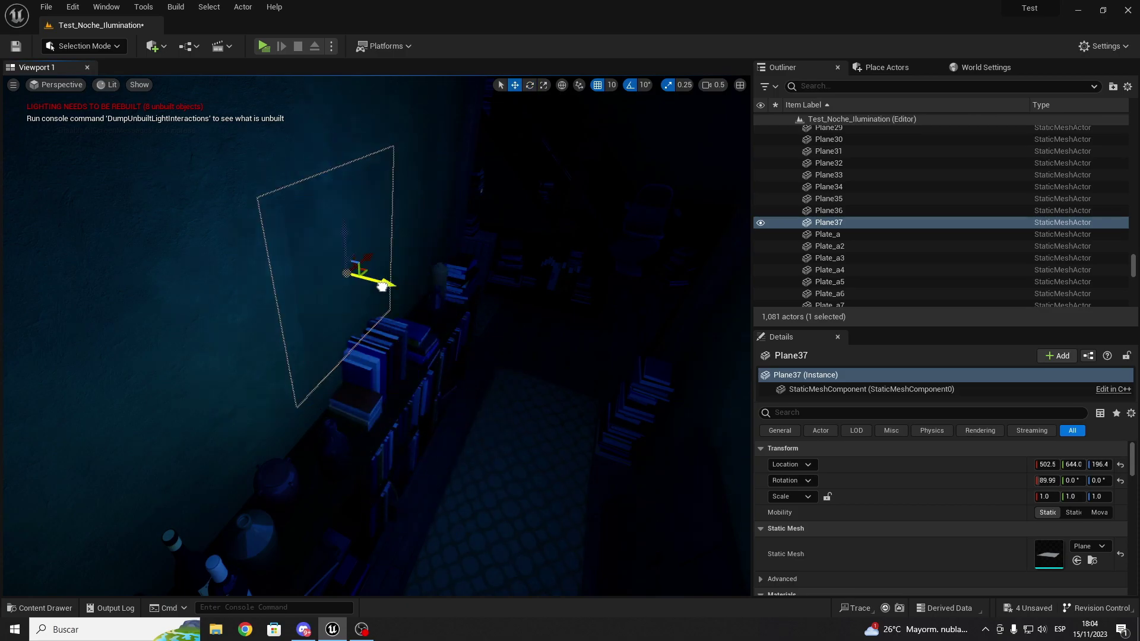
right_drag(400, 290, 416, 333)
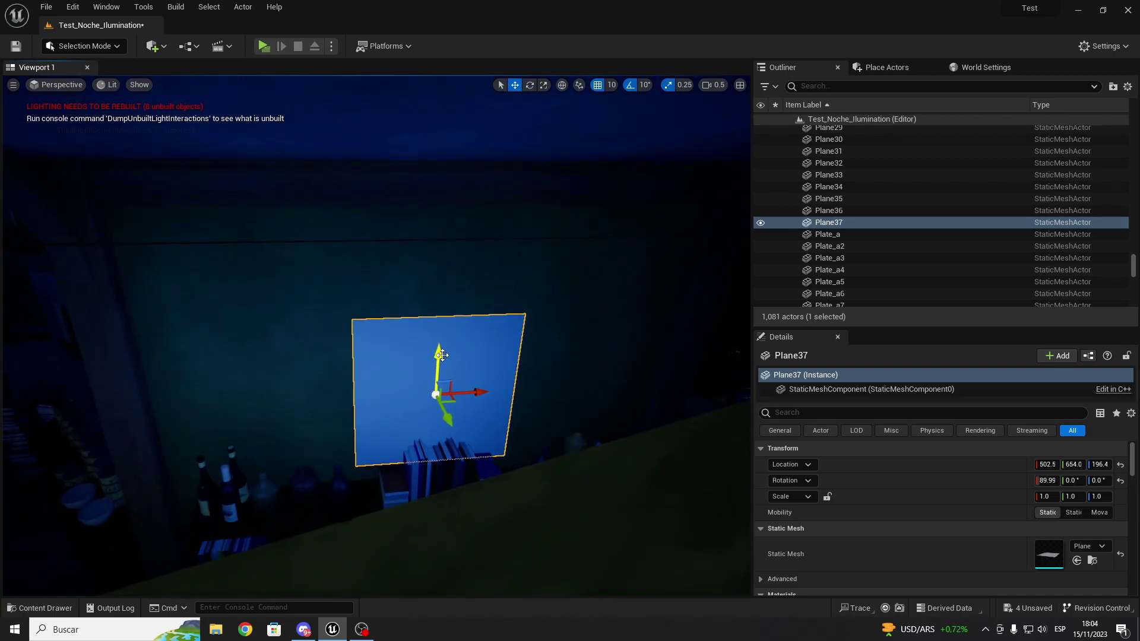
drag(443, 356, 442, 325)
Step: Scale the plane to 2.5 wide by 1.25 tall
key(r)
right_drag(440, 323, 440, 371)
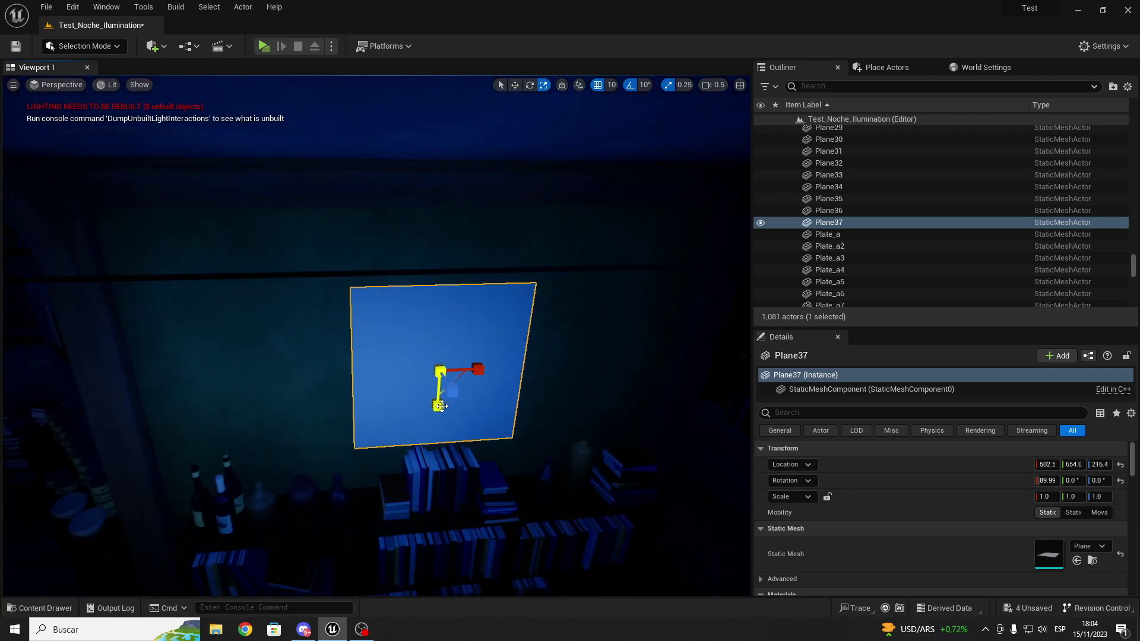
drag(442, 407, 439, 425)
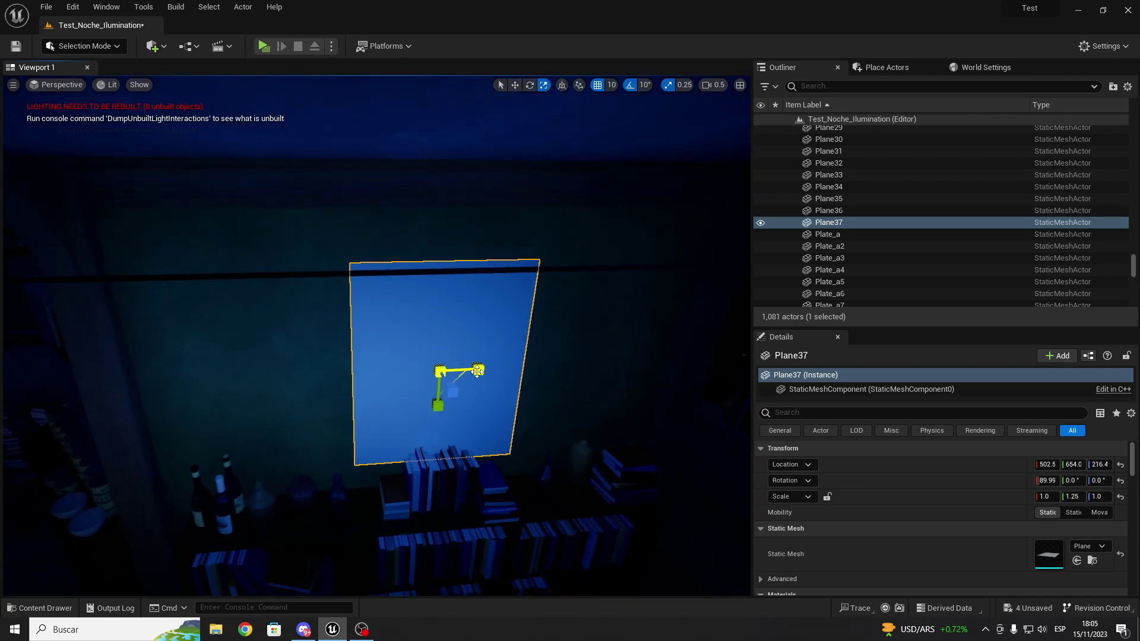
drag(477, 372, 523, 374)
key(w)
mouse_move(398, 382)
right_down()
mouse_move(463, 362)
mouse_move(417, 408)
right_up()
Step: Drop the NewMediaPlayer_Video texture onto Plane37 to create its video material
key(ctrl+space)
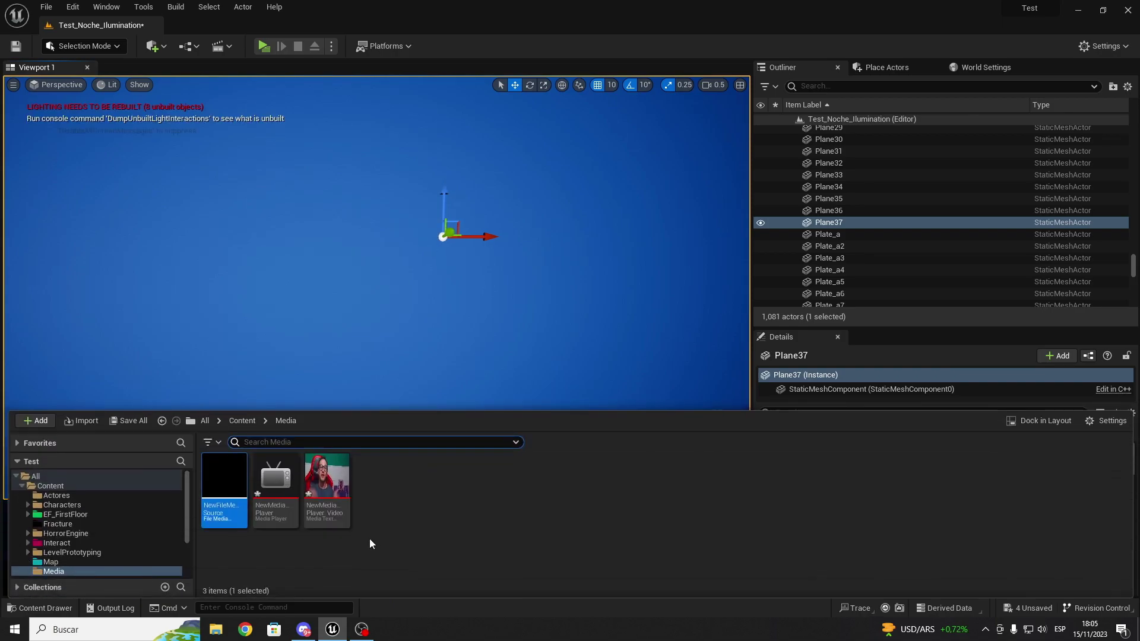
click(336, 509)
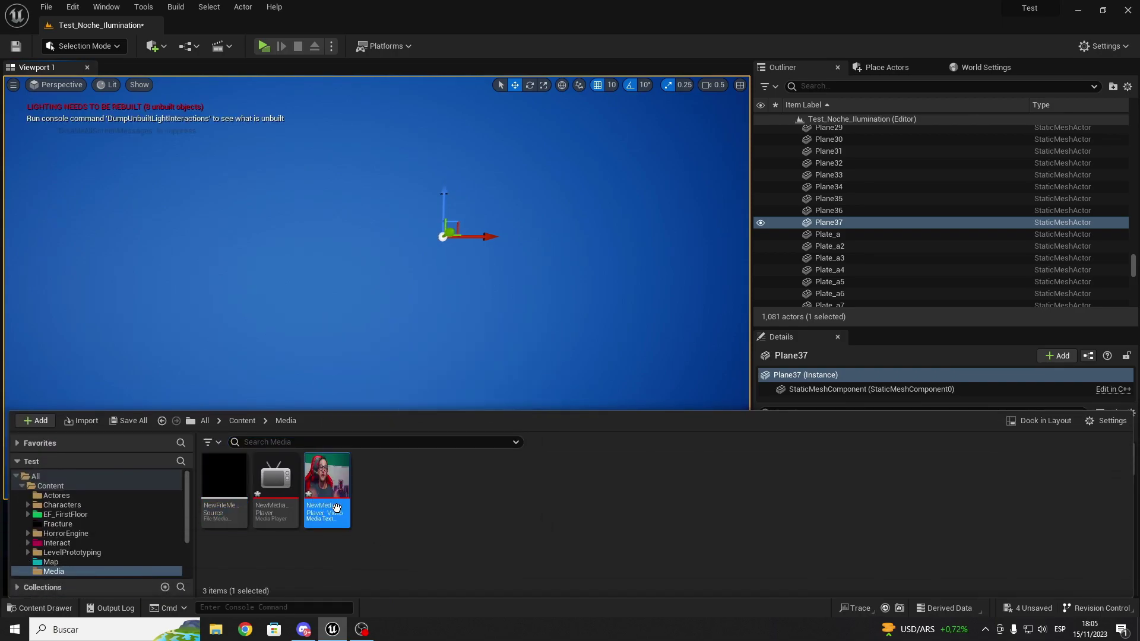
drag(336, 509, 458, 313)
key(ctrl+space)
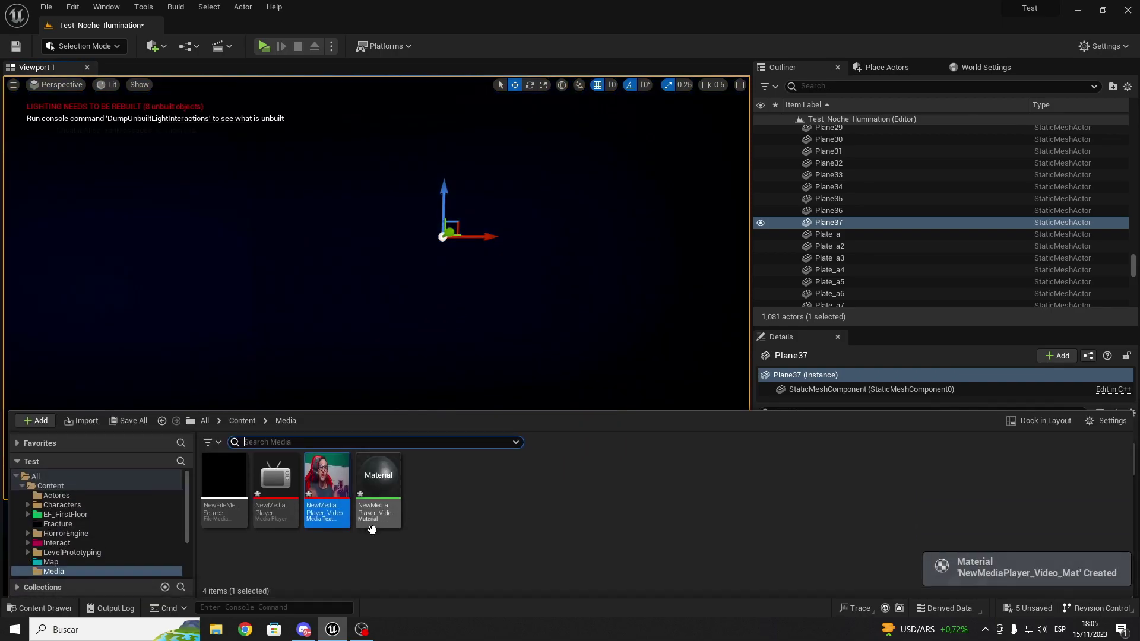
key(ctrl+space)
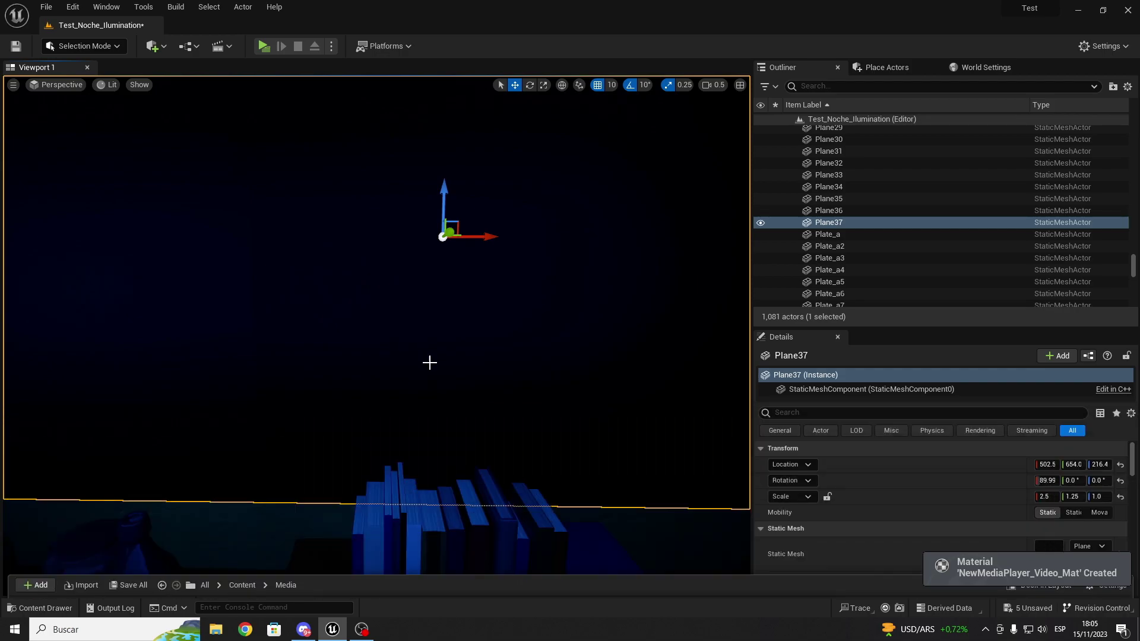
right_drag(451, 371, 404, 381)
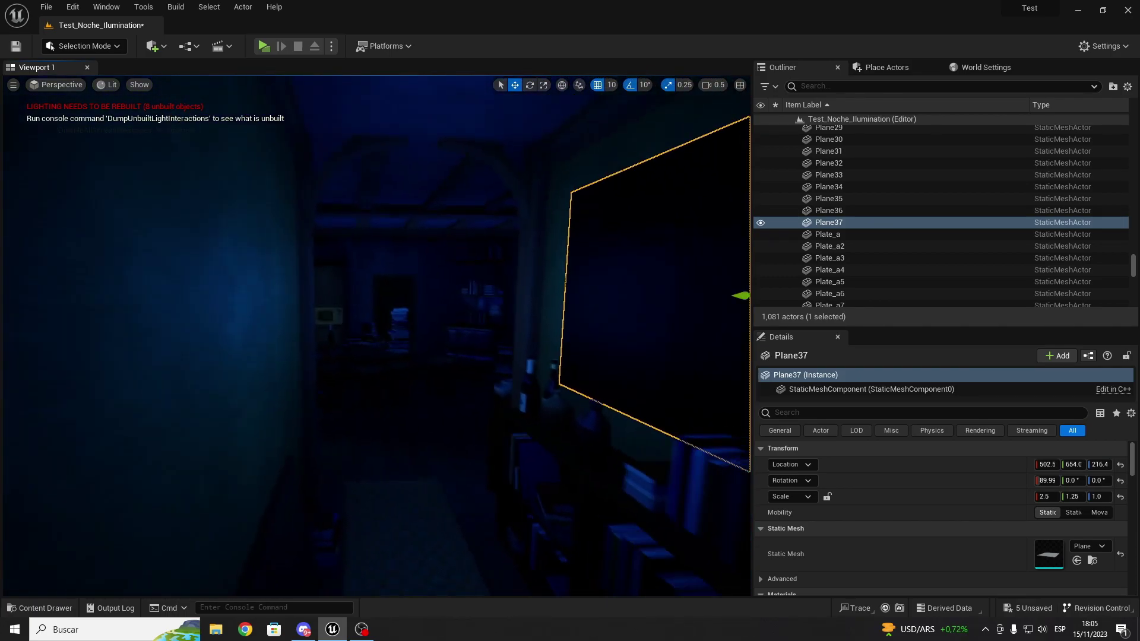
right_drag(404, 380, 97, 106)
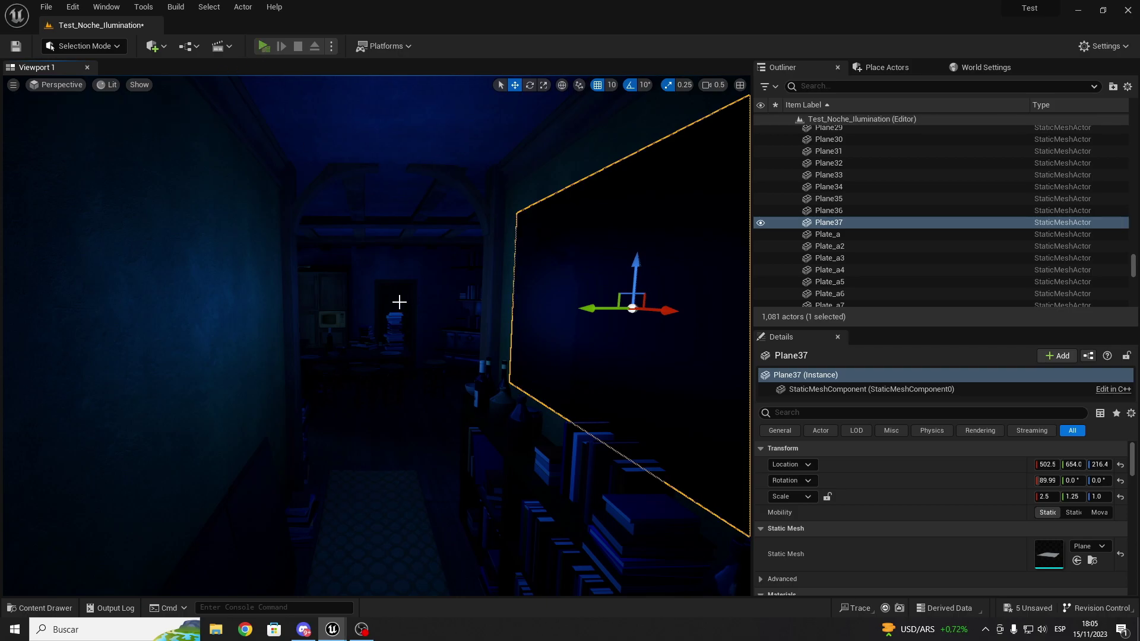
Step: Run a Standalone play preview of the level, then exit it
key(alt+p)
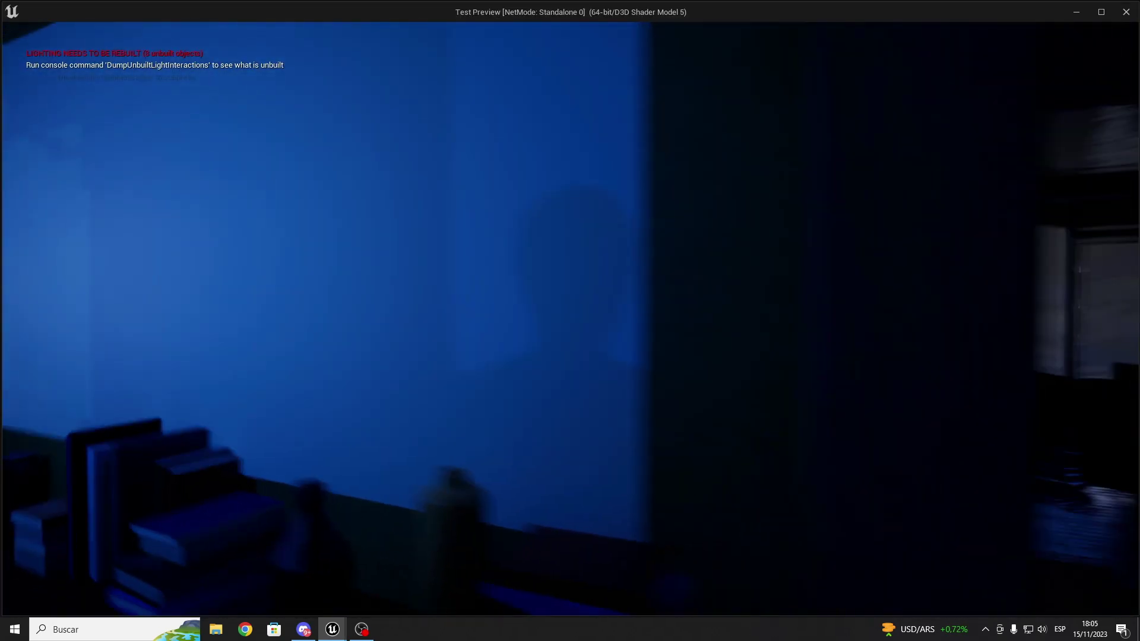
key(Escape)
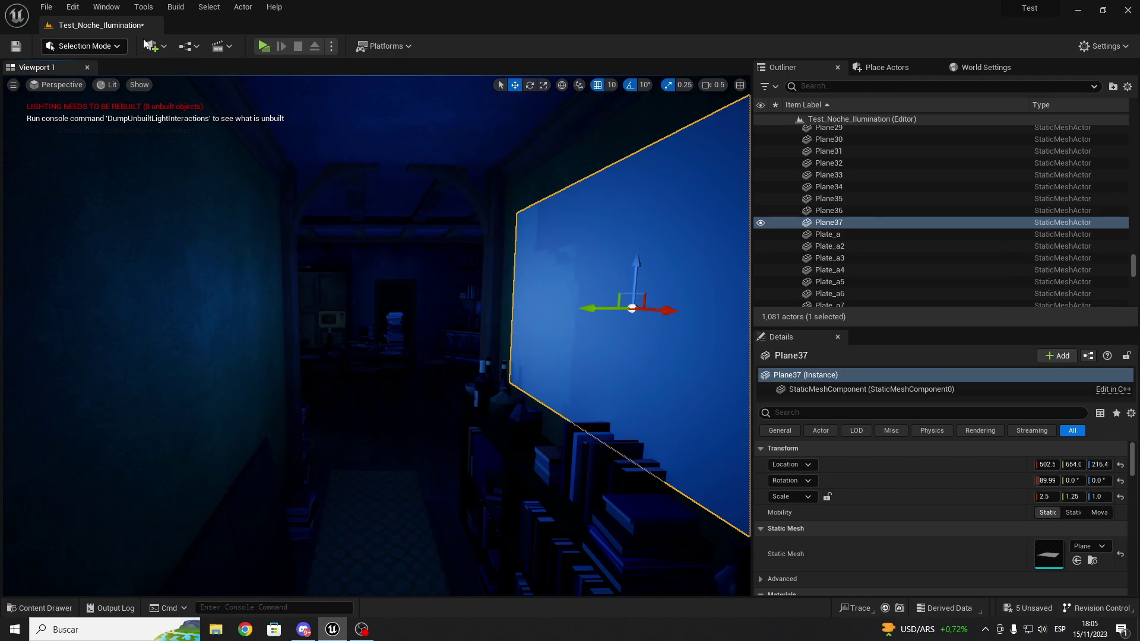
key(ctrl+space)
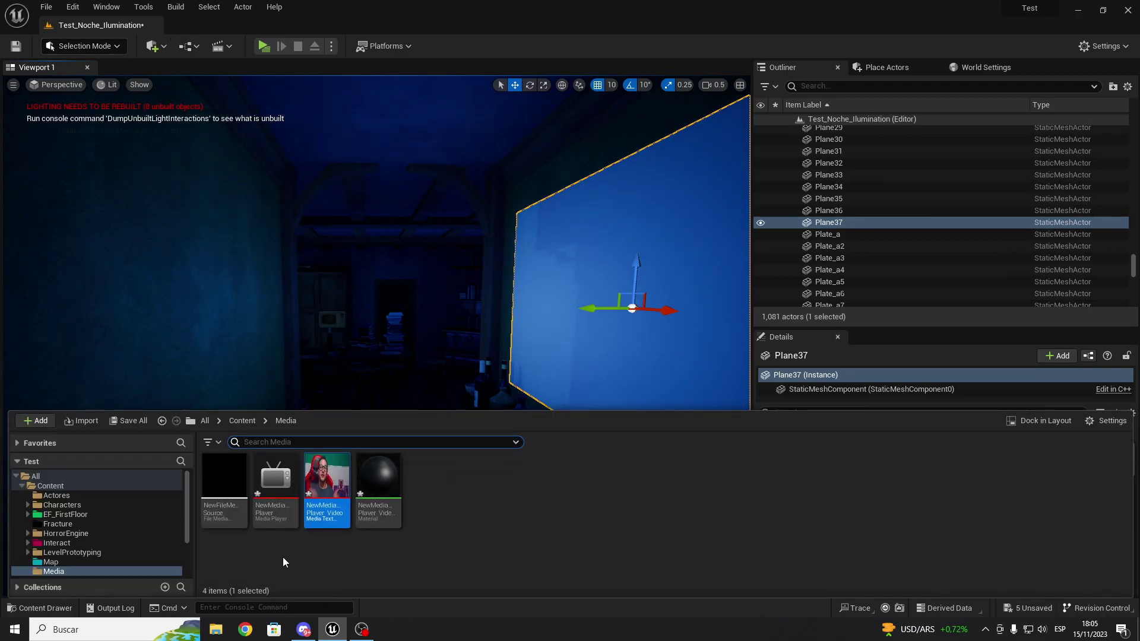
Step: Open the NewMediaPlayer_Video texture, keep NewMediaPlayer as its player, then save and close it
double_click(332, 519)
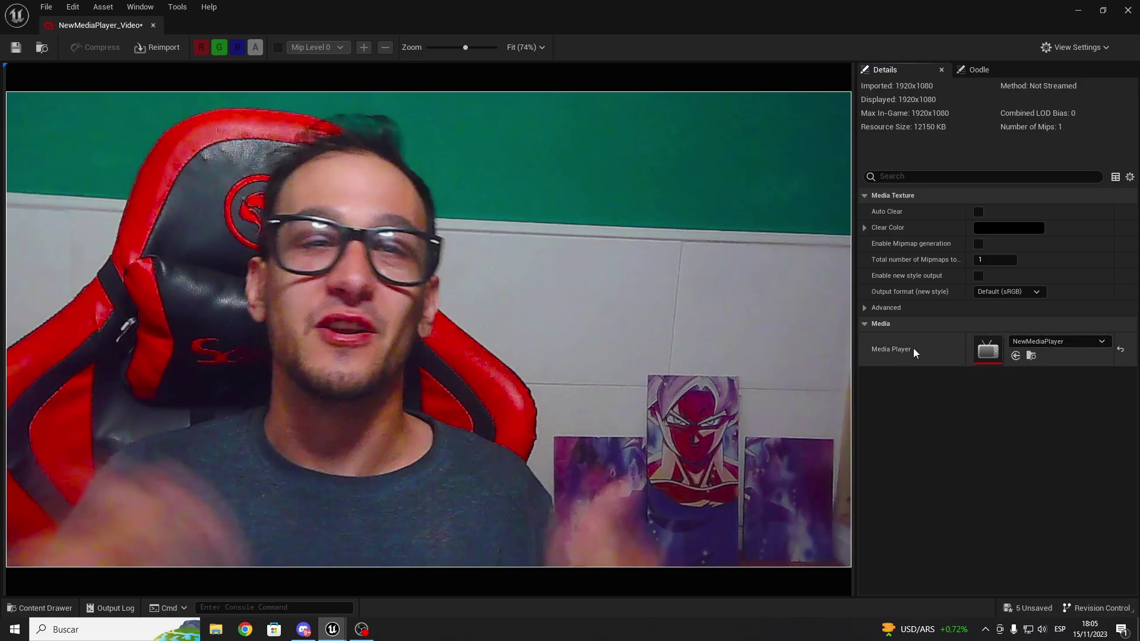
click(1049, 342)
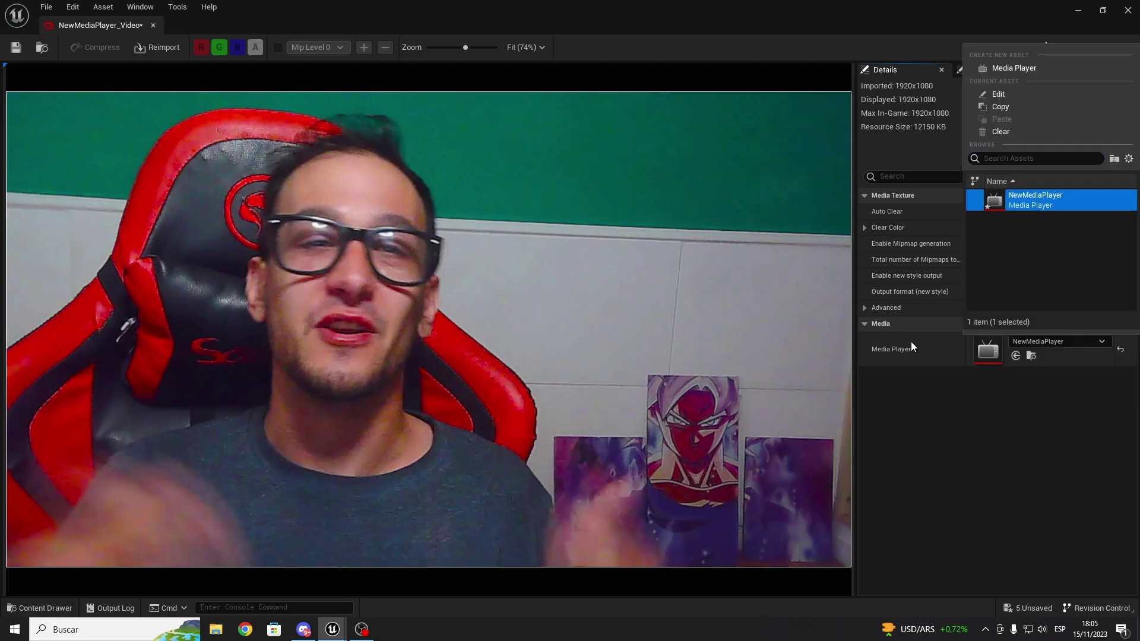
click(986, 369)
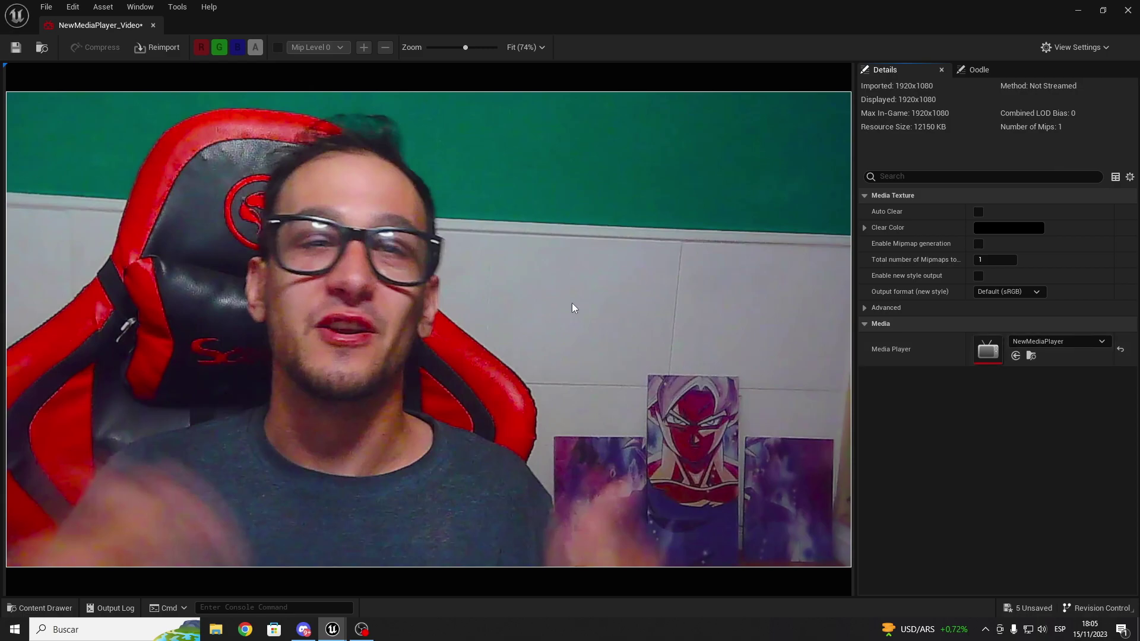
click(16, 47)
click(154, 25)
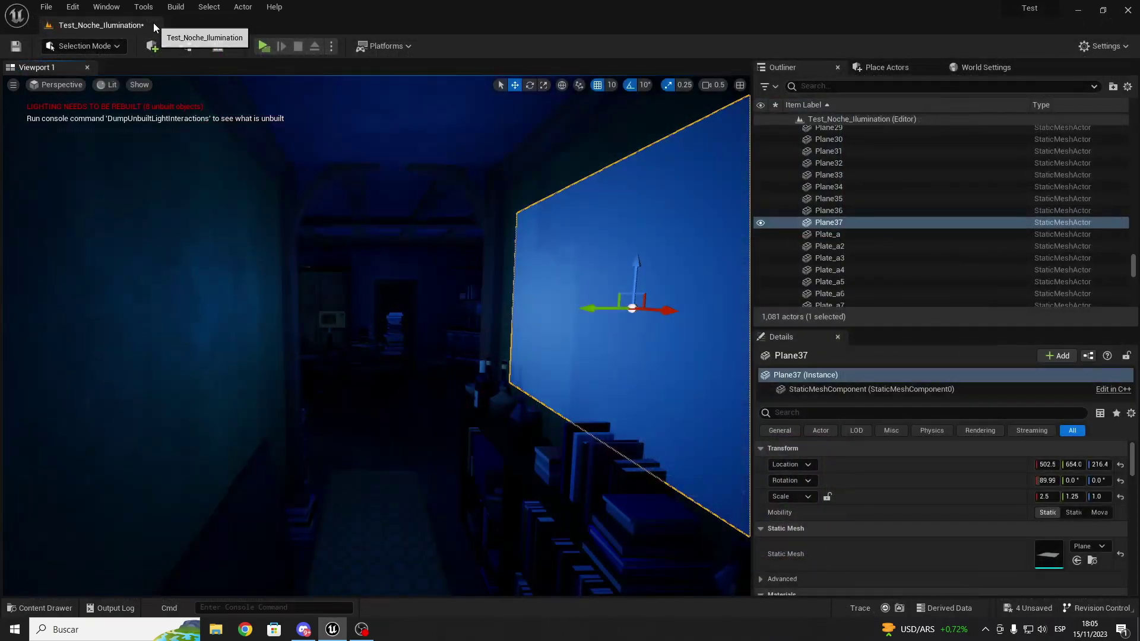
Step: Open the level blueprint and add a new variable named Media Player
click(189, 46)
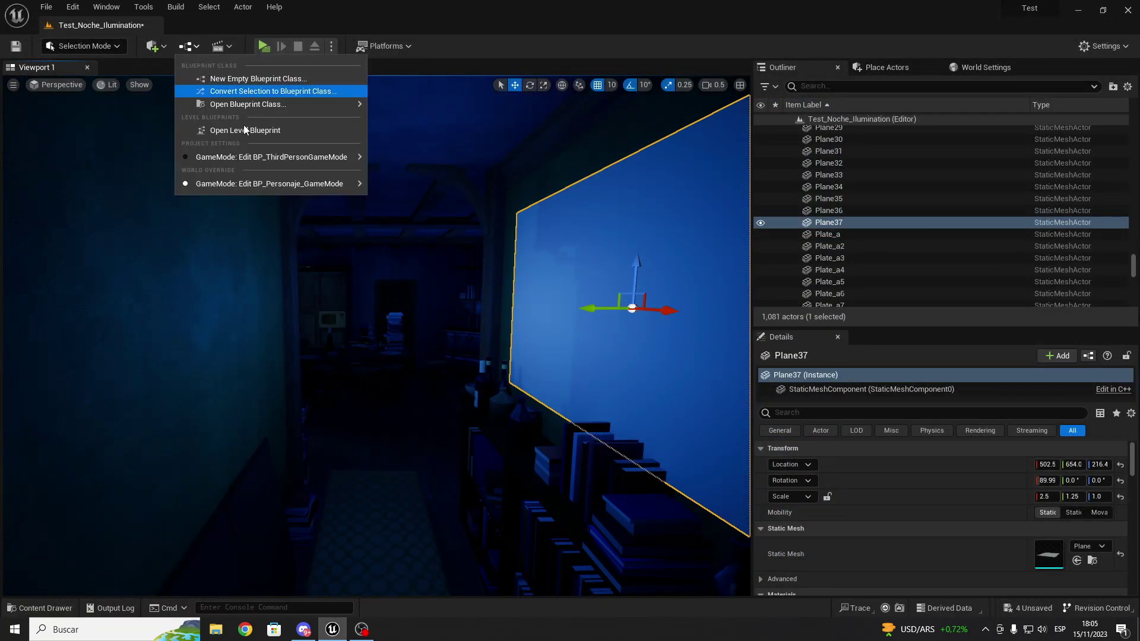
click(254, 132)
right_drag(414, 301, 440, 406)
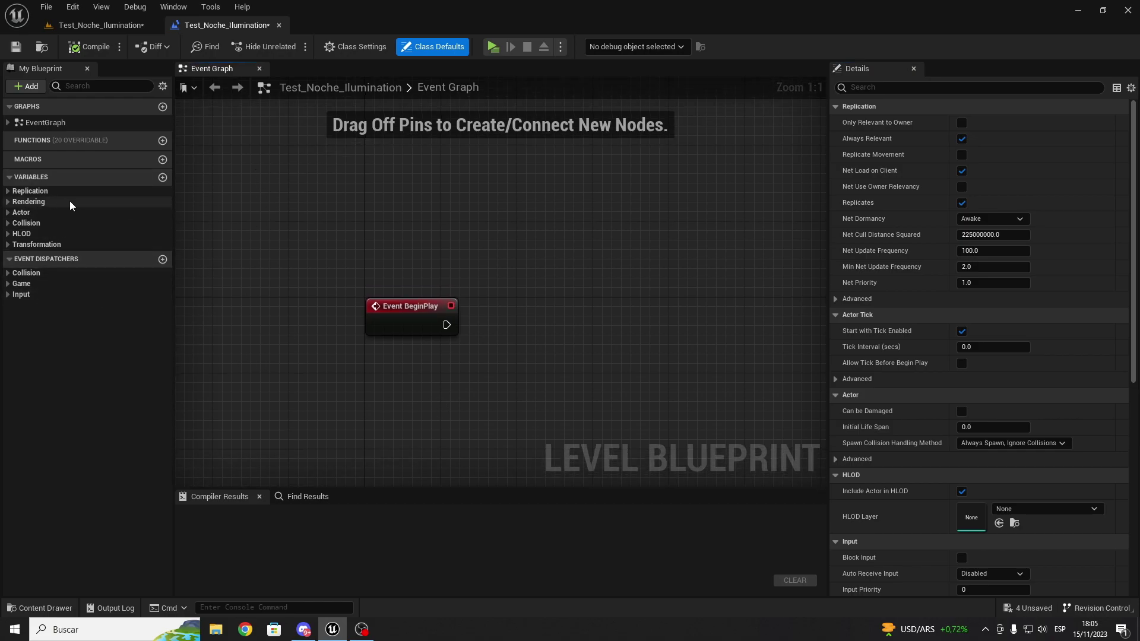
click(163, 177)
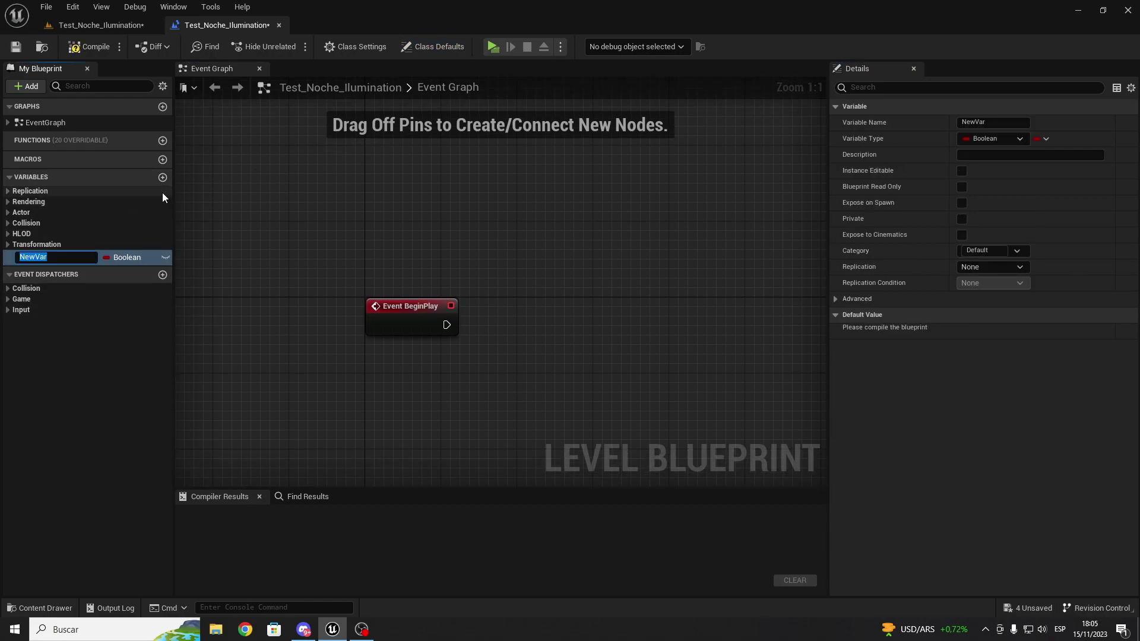
text(Mede)
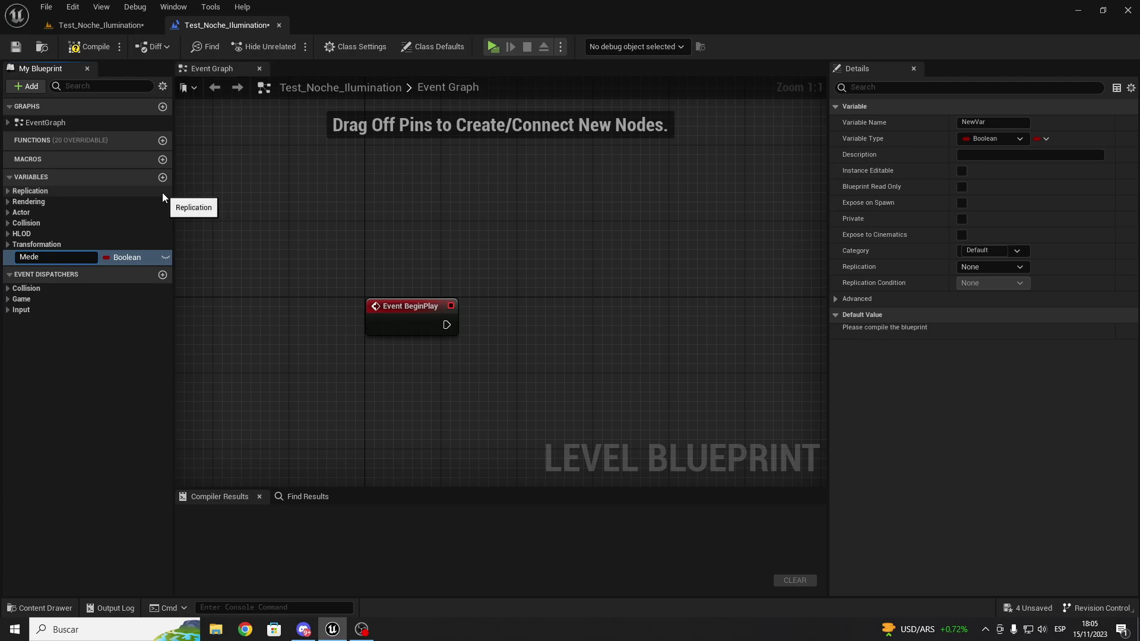
text(ia)
key(BackSpace)
key(BackSpace)
key(BackSpace)
key(BackSpace)
text(dia P)
text(layt)
text(er)
key(Return)
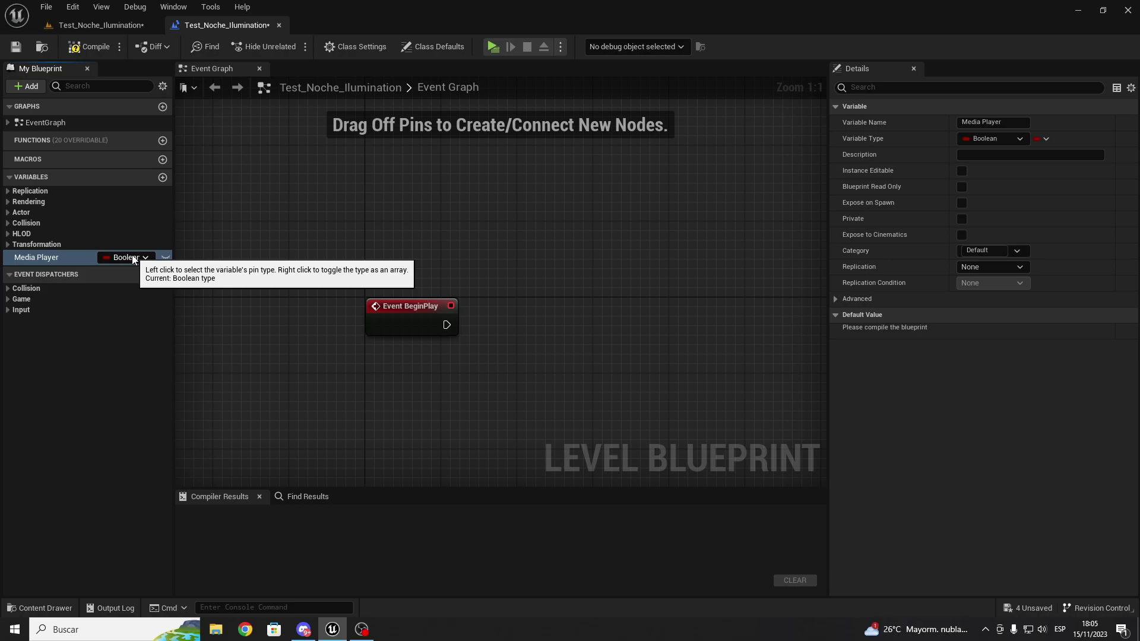
Step: Make the variable a Media Player Object Reference defaulting to NewMediaPlayer, compiling before and after
click(134, 259)
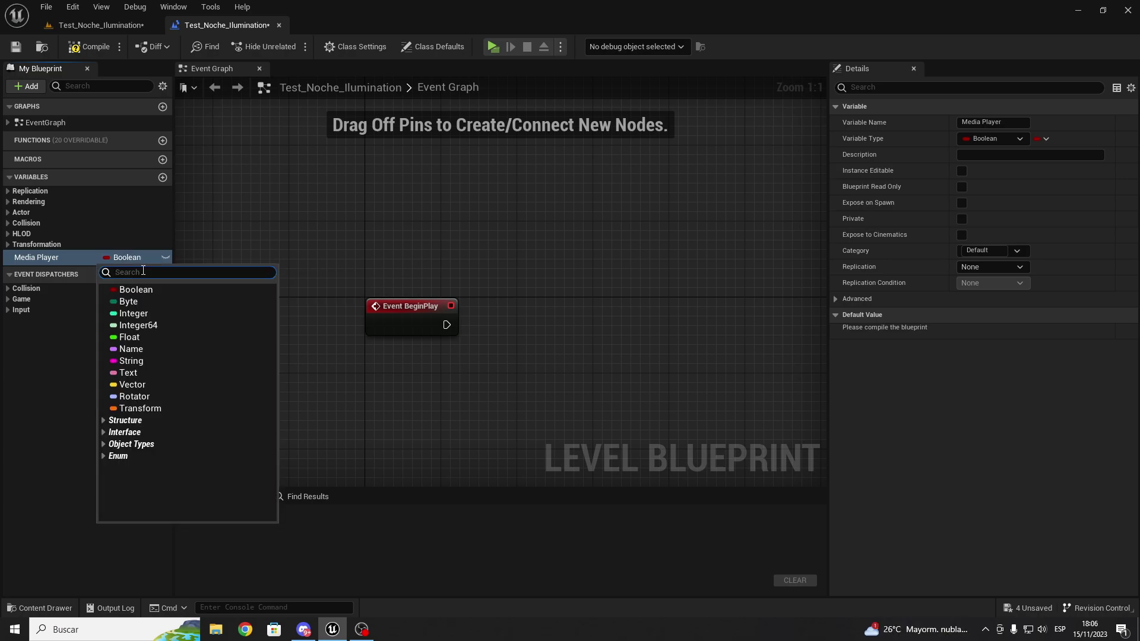
text(mediaplayer)
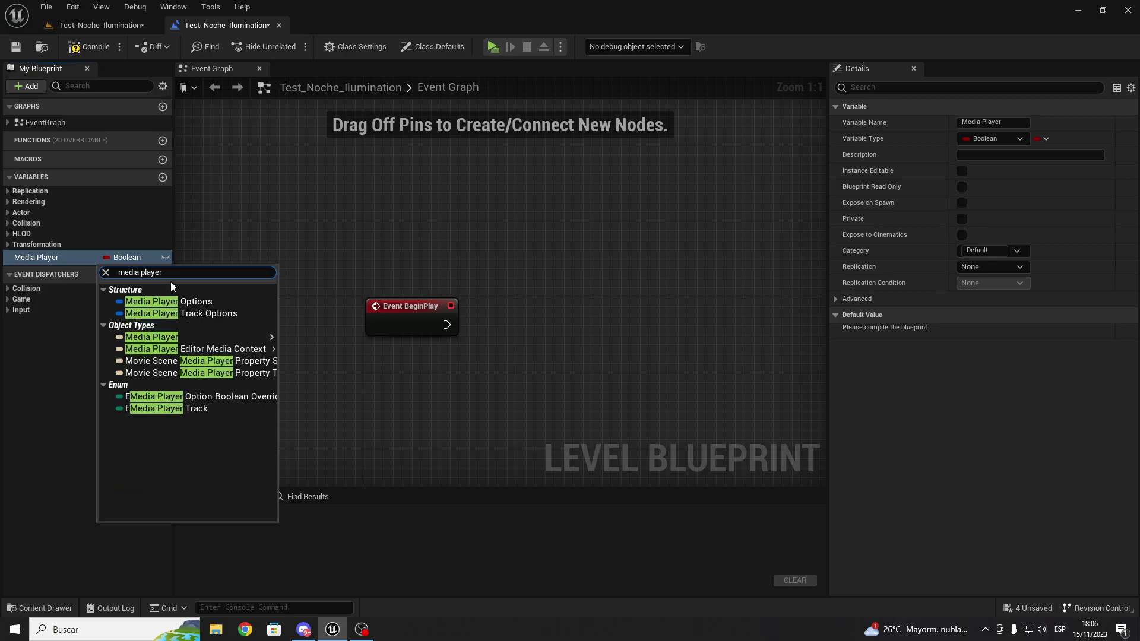
click(132, 325)
mouse_move(130, 336)
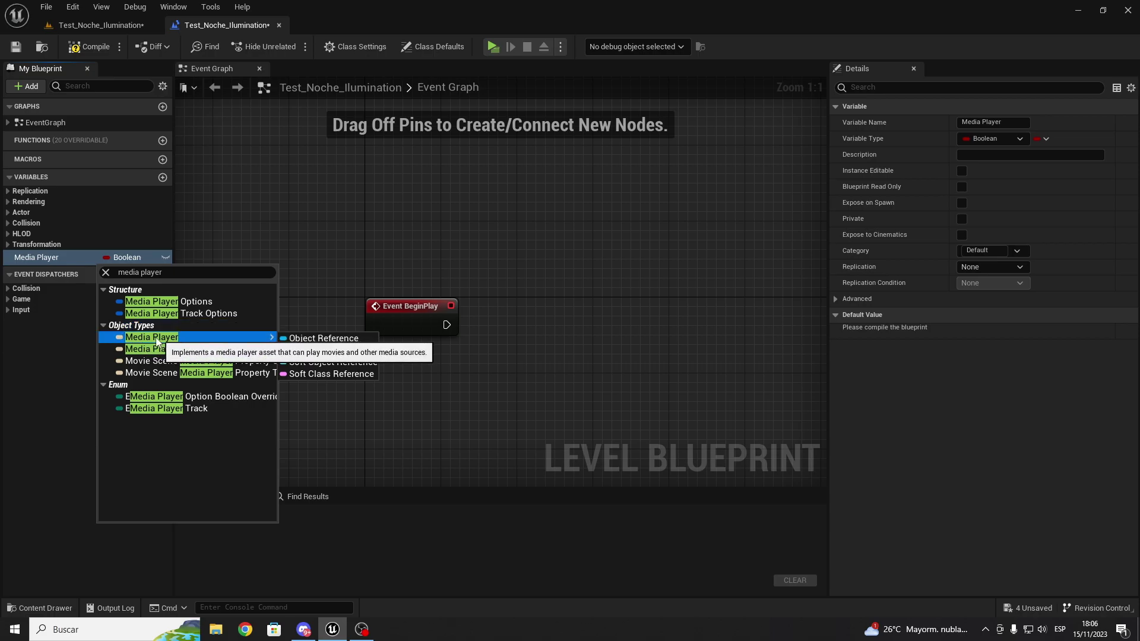
click(301, 340)
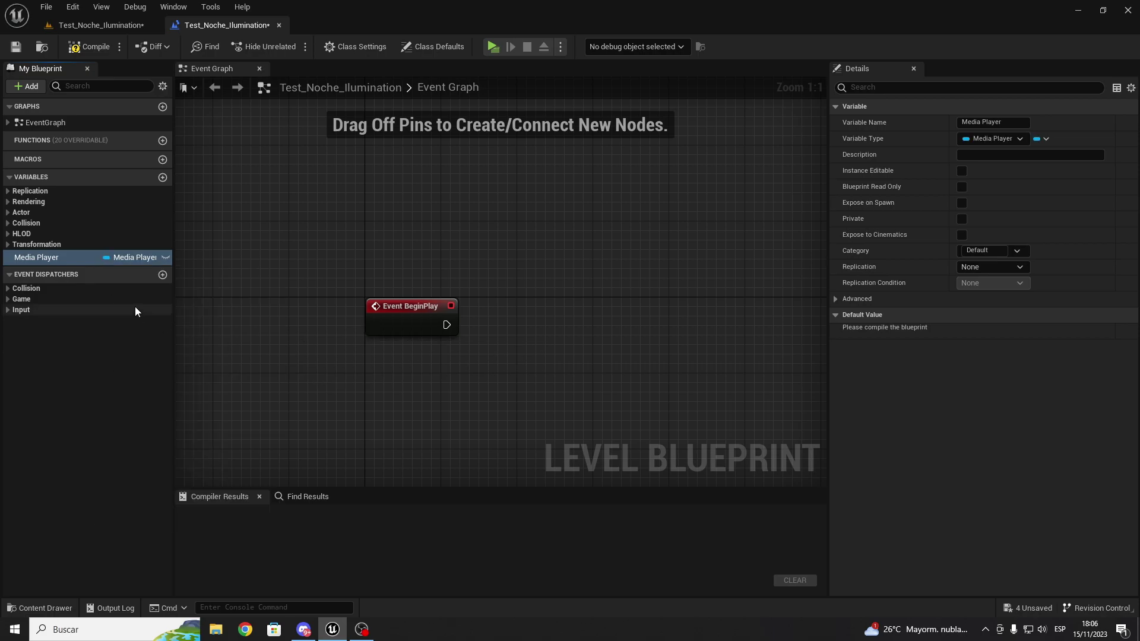
click(90, 46)
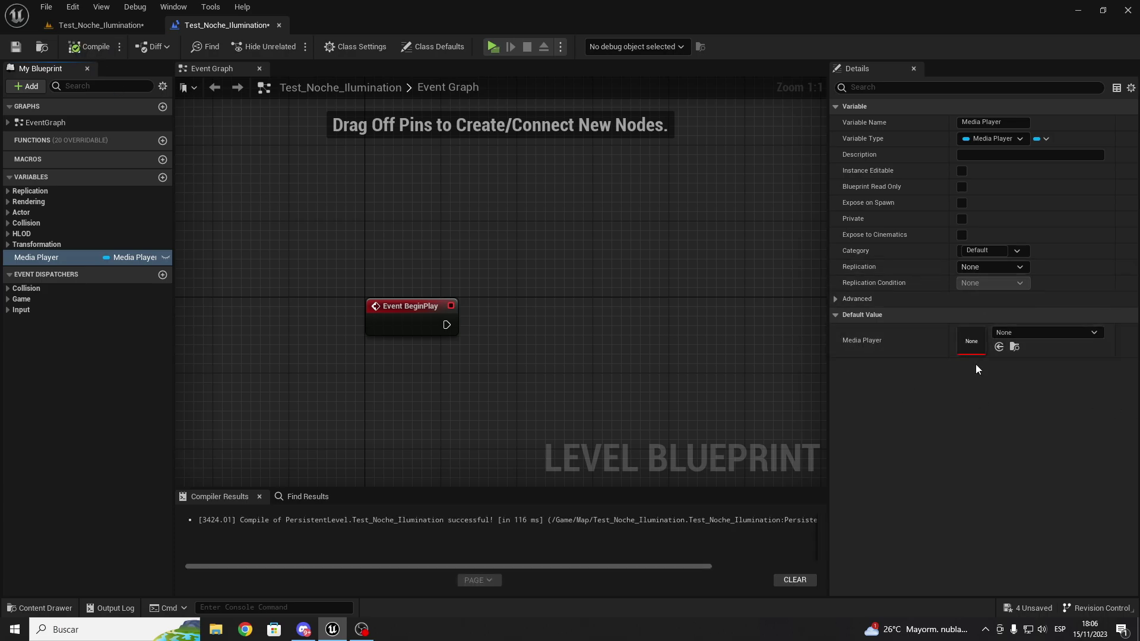
click(1014, 331)
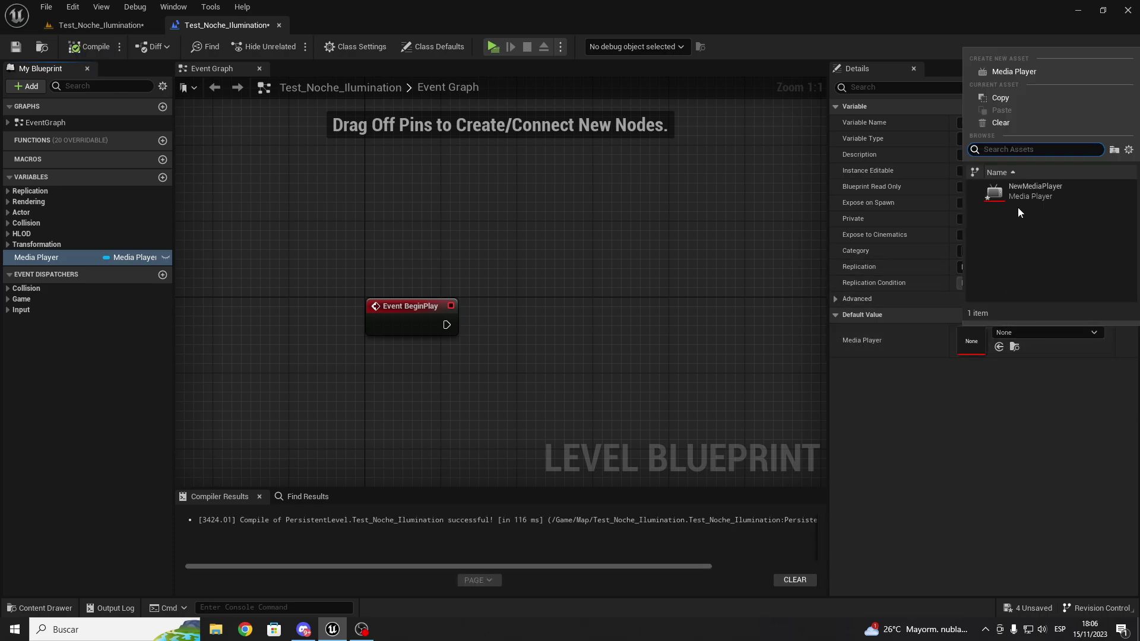
click(1032, 196)
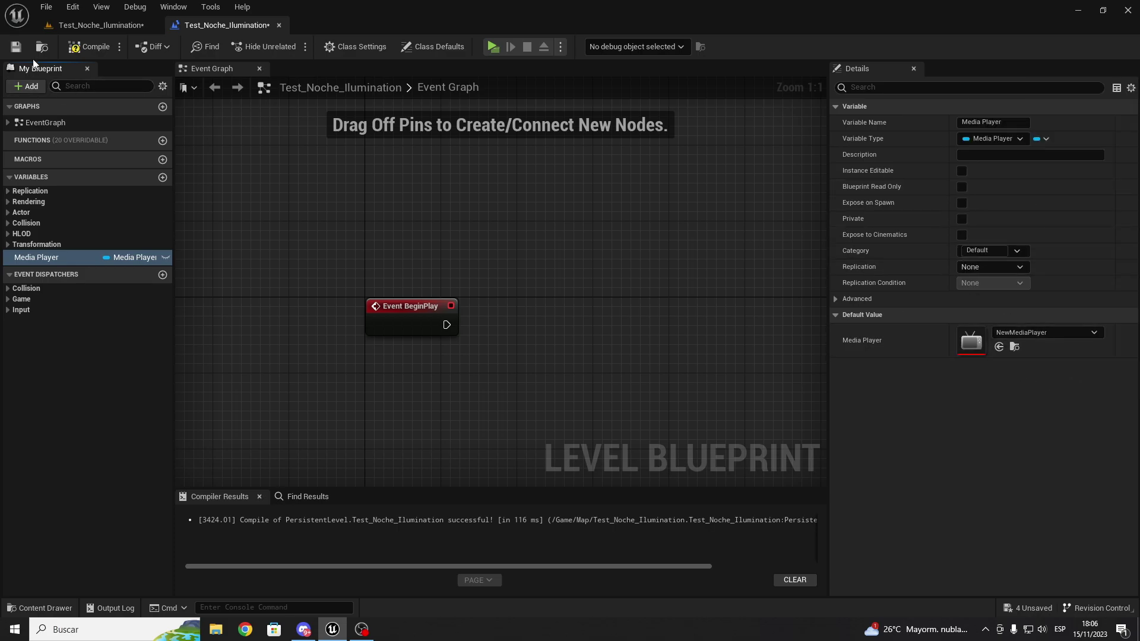
click(74, 49)
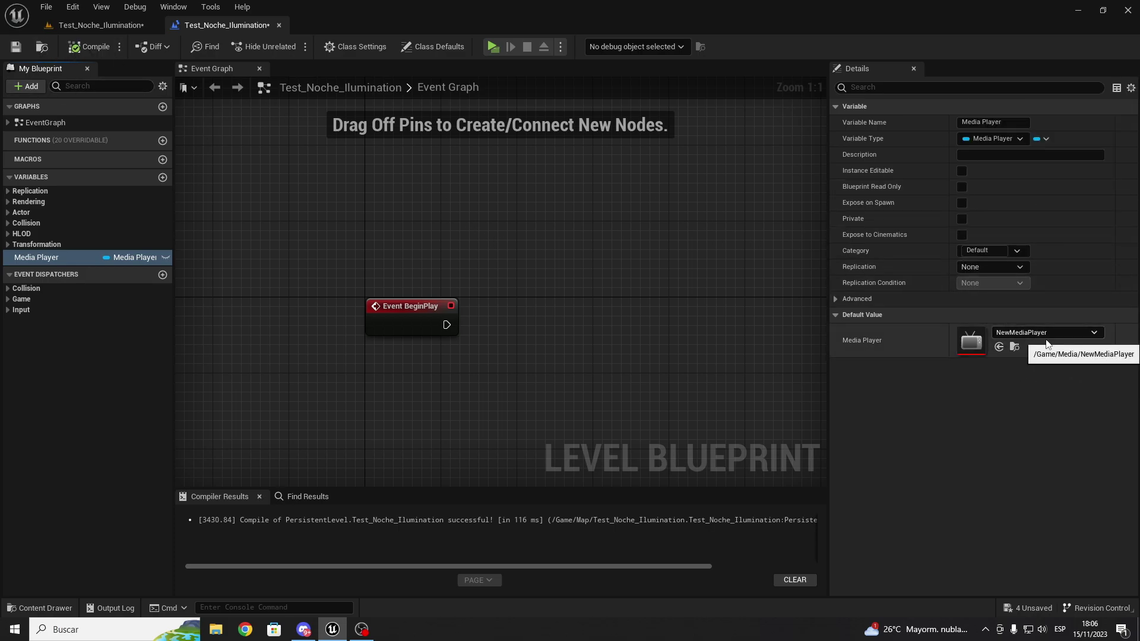
Step: Place a Media Player getter node below Event BeginPlay
right_drag(576, 282, 598, 297)
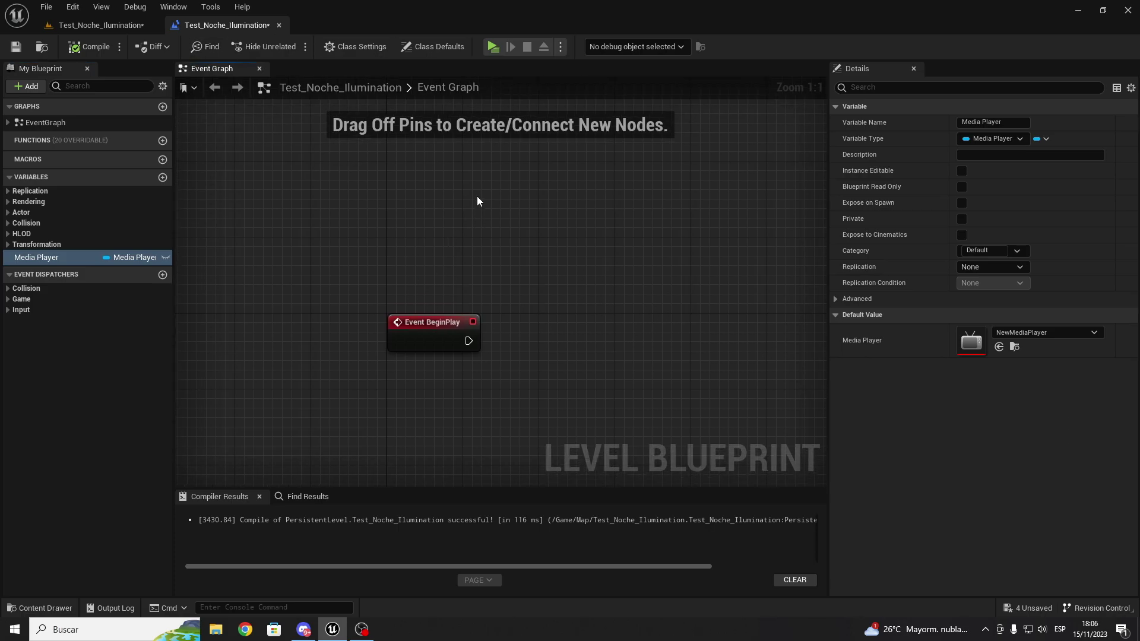
right_drag(428, 224, 386, 177)
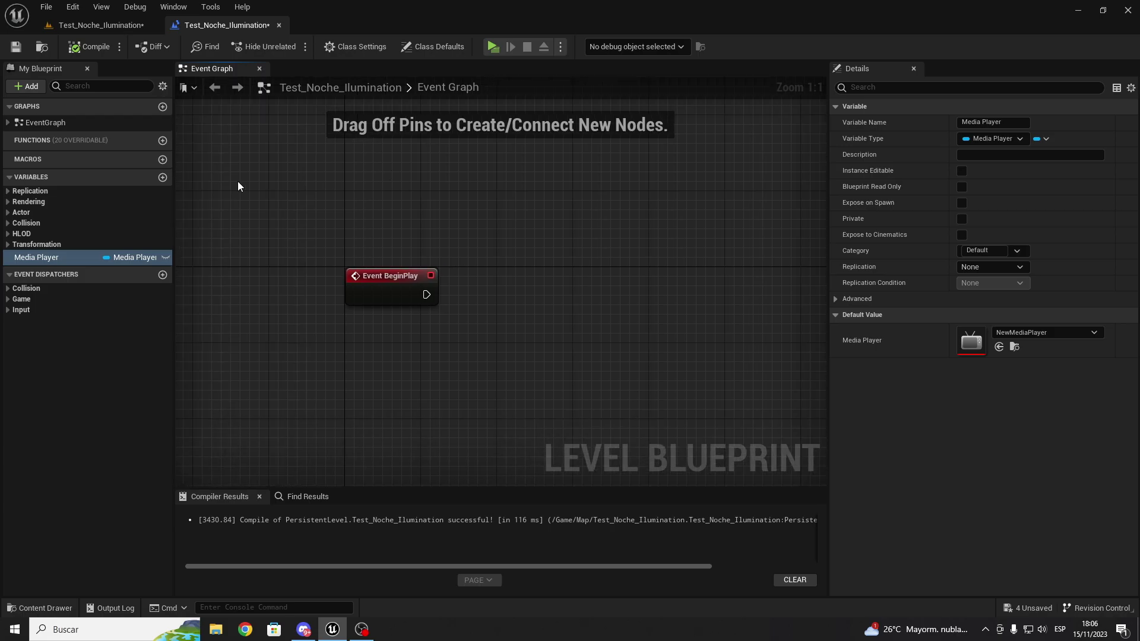
drag(62, 258, 396, 342)
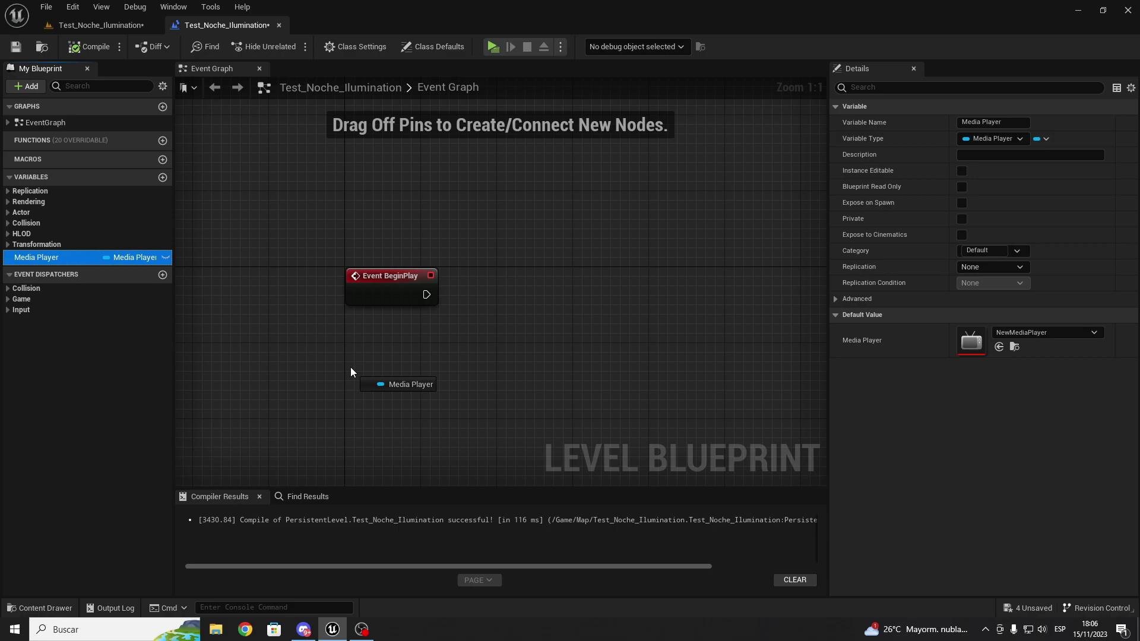
drag(348, 368, 350, 368)
click(368, 393)
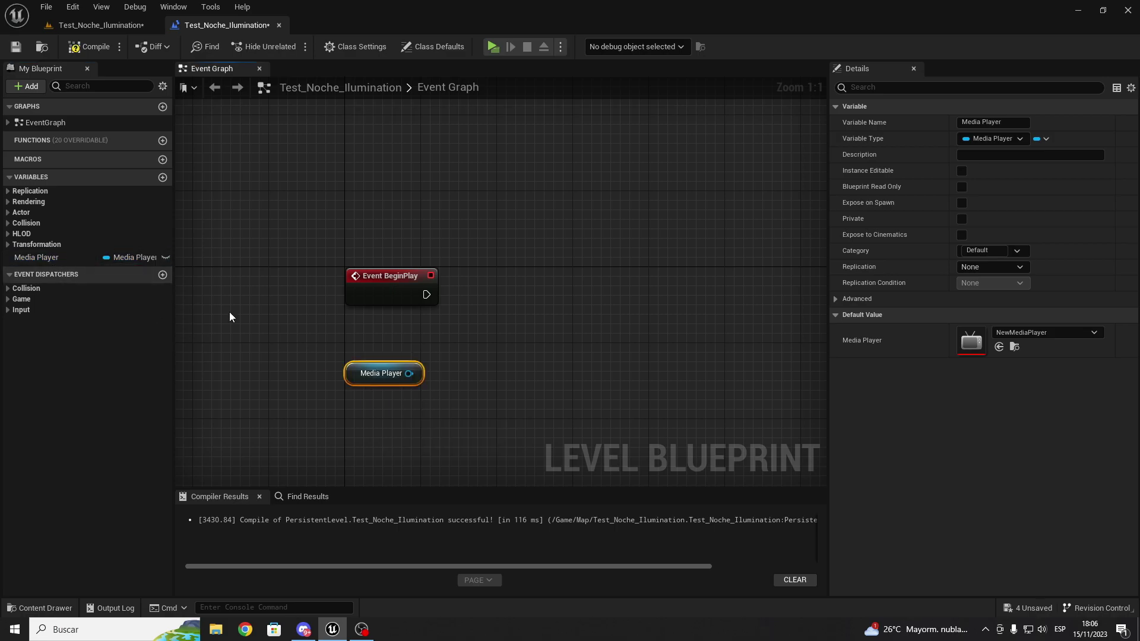
right_drag(229, 312, 116, 278)
Step: Add an Open Source node beside BeginPlay using NewFileMediaSource, then compile
drag(294, 339, 349, 301)
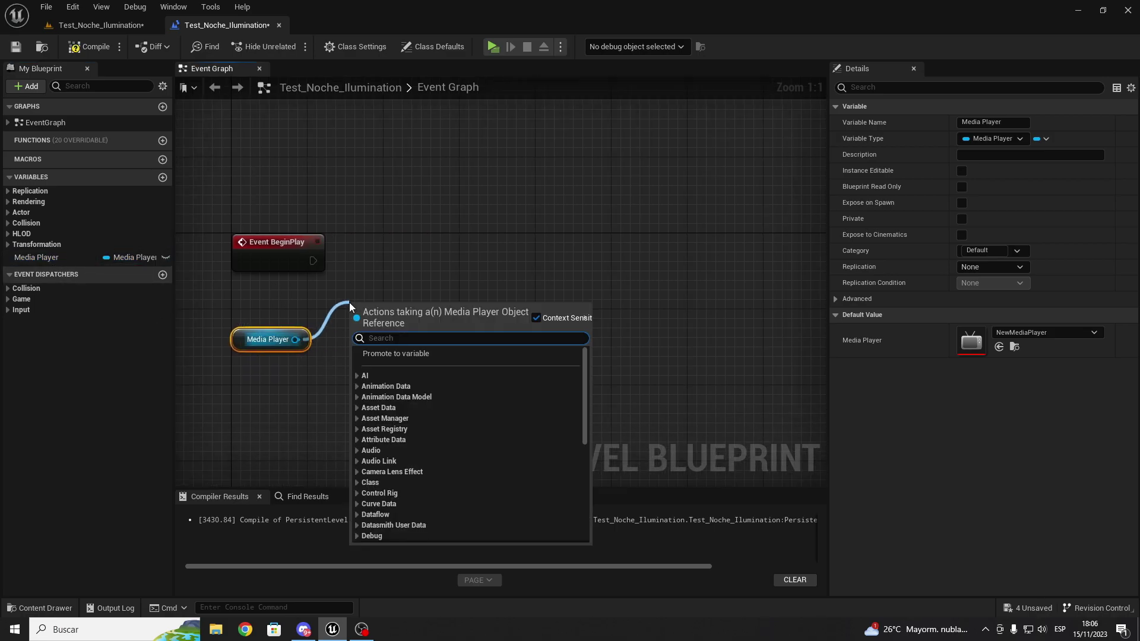
text(media so)
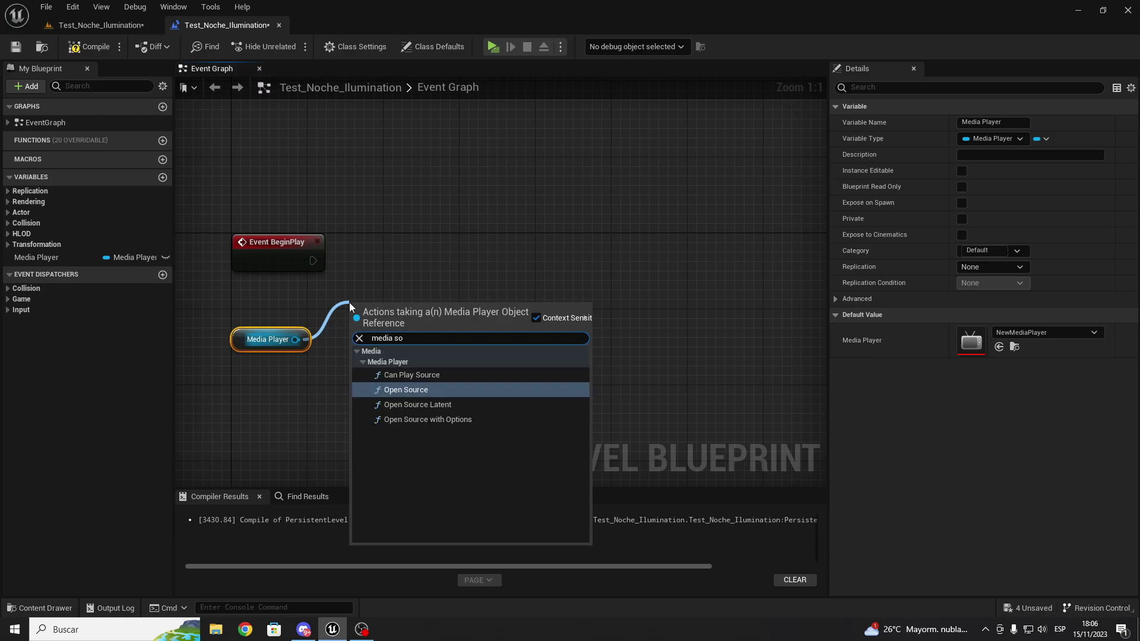
key(Return)
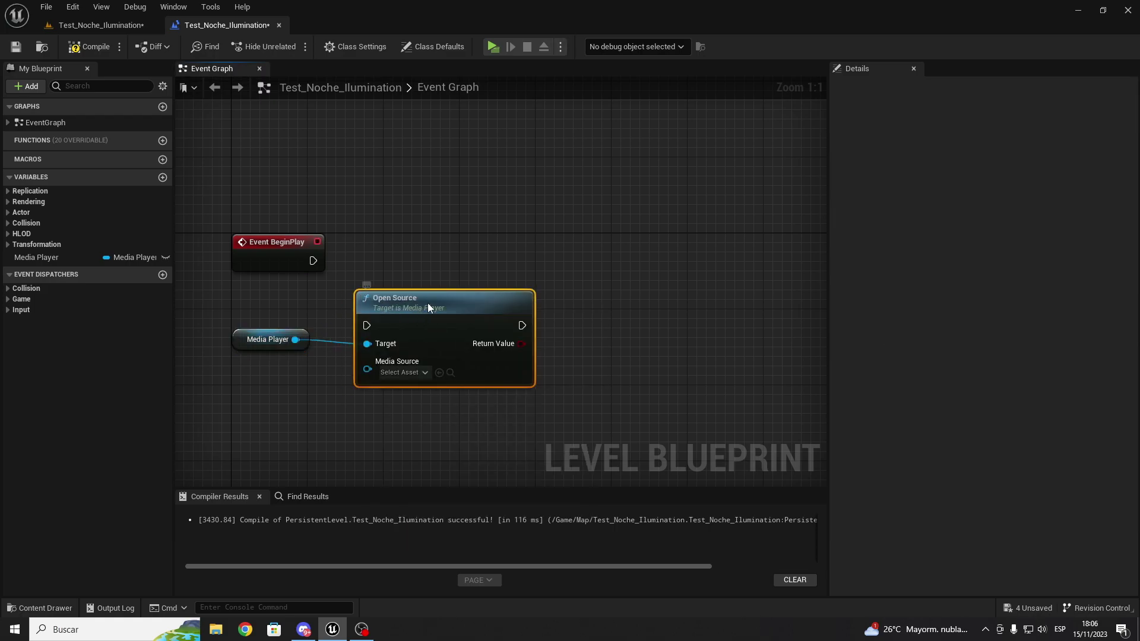
mouse_move(428, 306)
mouse_down()
mouse_move(485, 249)
mouse_move(459, 260)
mouse_up()
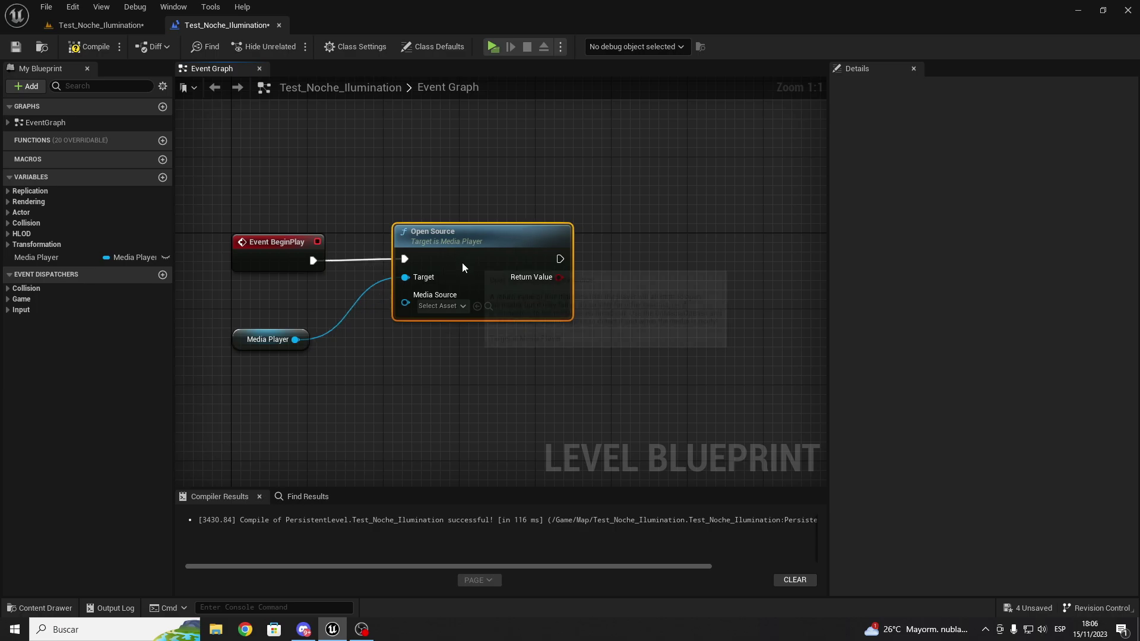
click(440, 306)
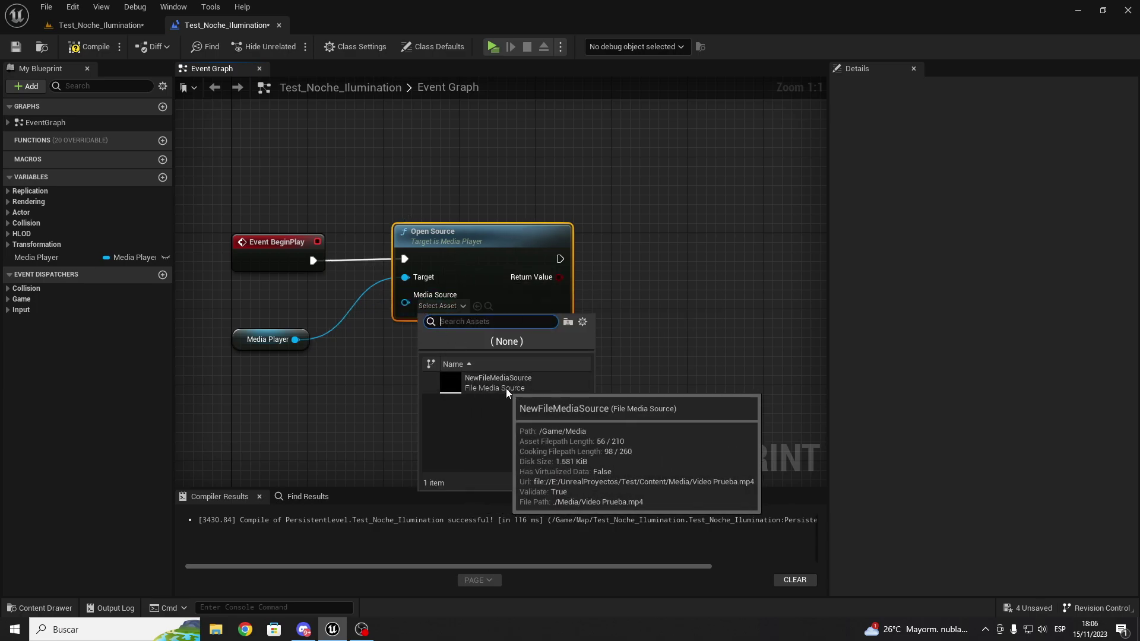
click(483, 386)
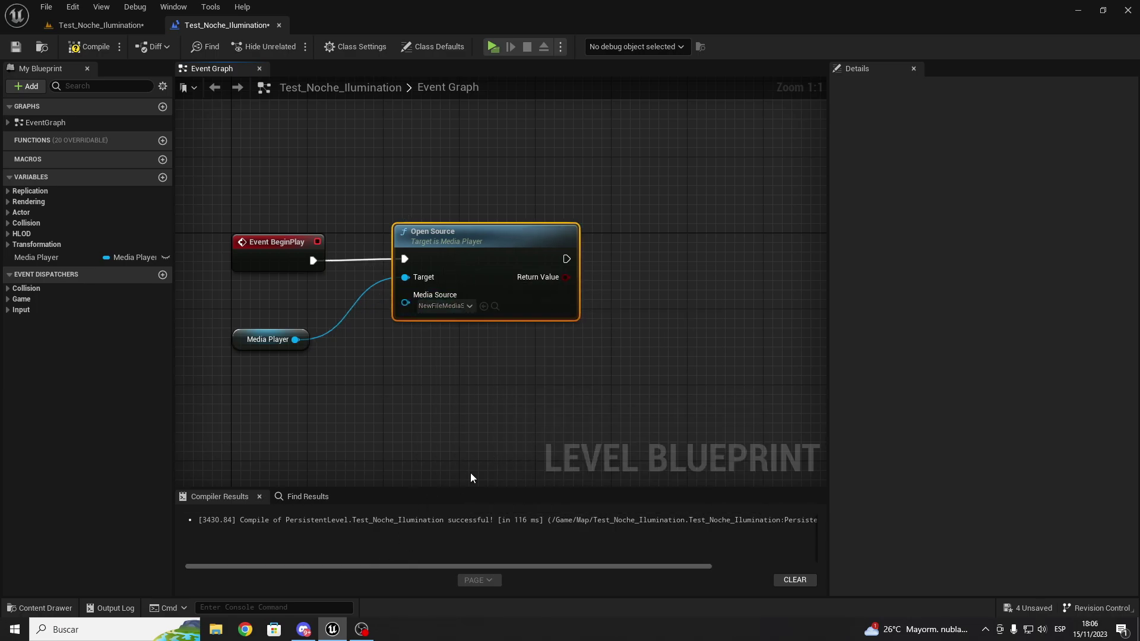
click(89, 47)
click(239, 331)
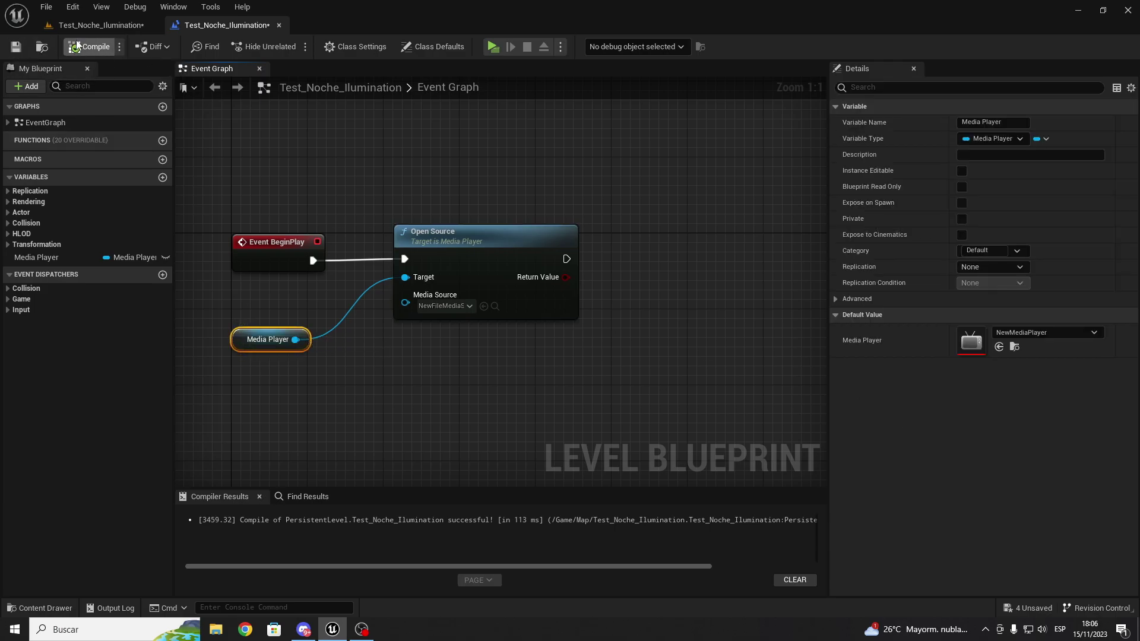
Step: Run a standalone preview to watch the video on Plane37, then check its Details
click(98, 25)
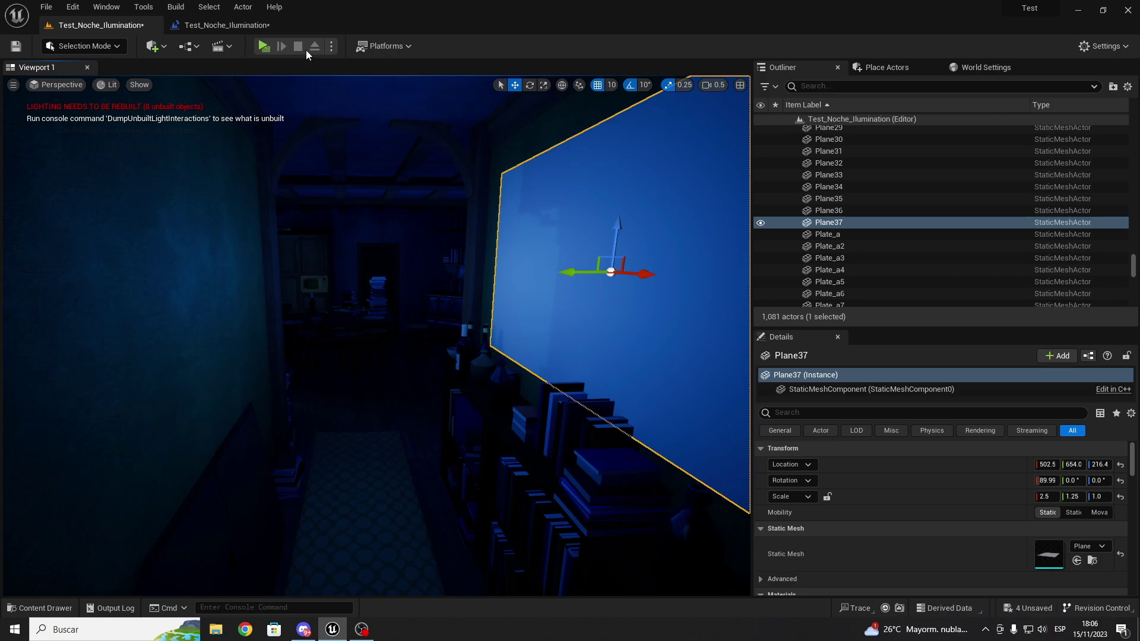
click(264, 46)
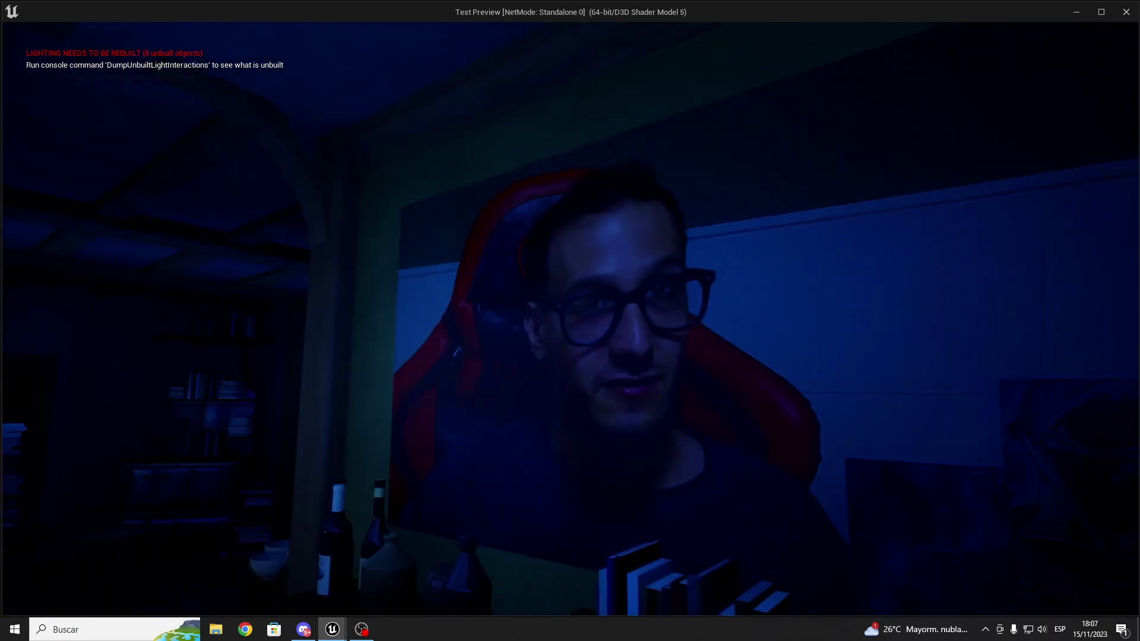
key(Escape)
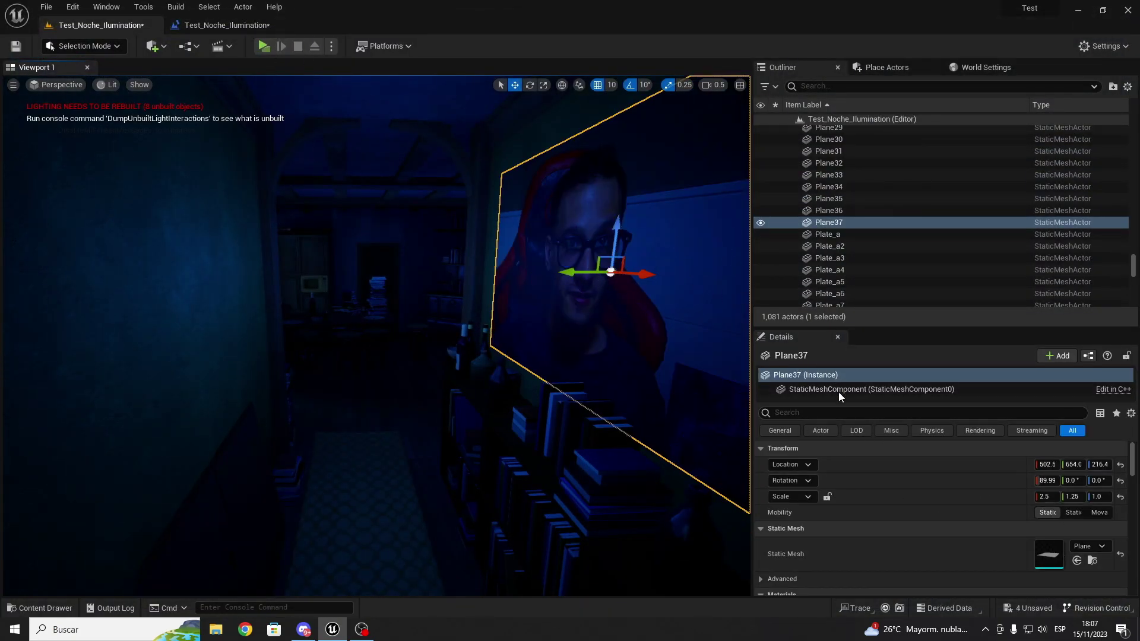
scroll(882, 541, down, 3)
scroll(985, 568, up, 3)
scroll(1050, 579, down, 2)
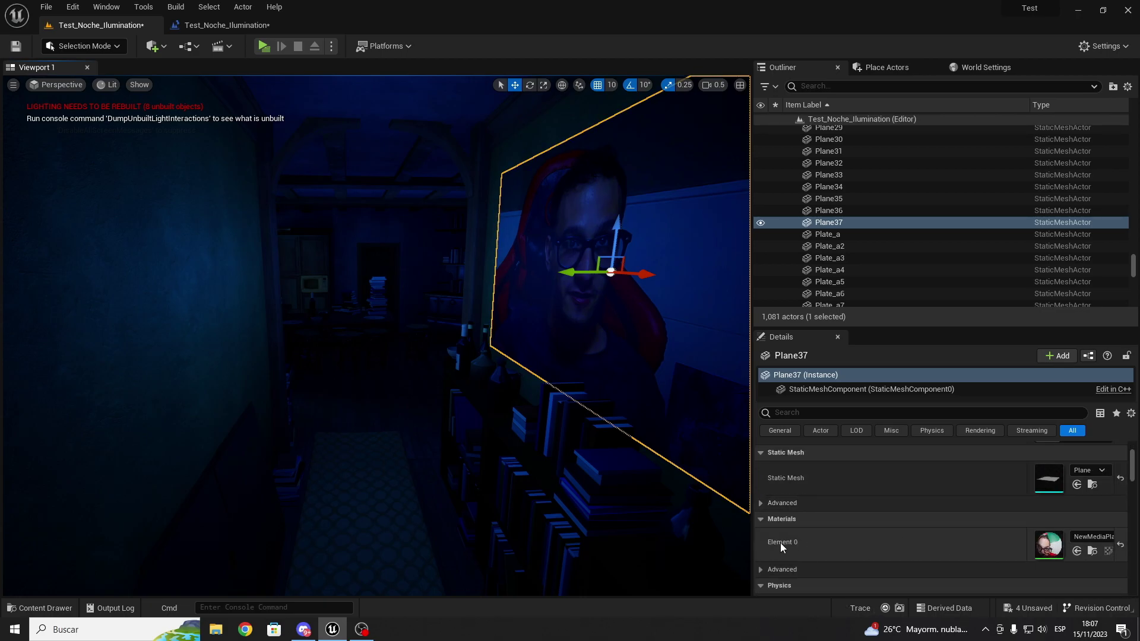
scroll(828, 550, up, 3)
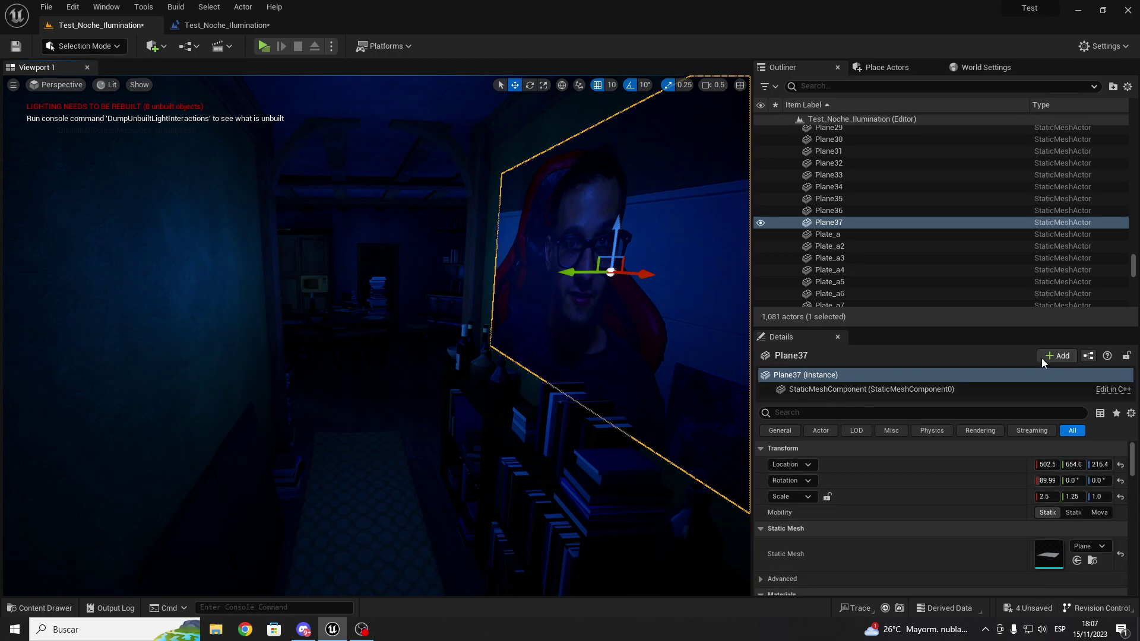
Step: Add a Media Sound component to Plane37, set its Media Player to NewMediaPlayer, and save
click(1058, 356)
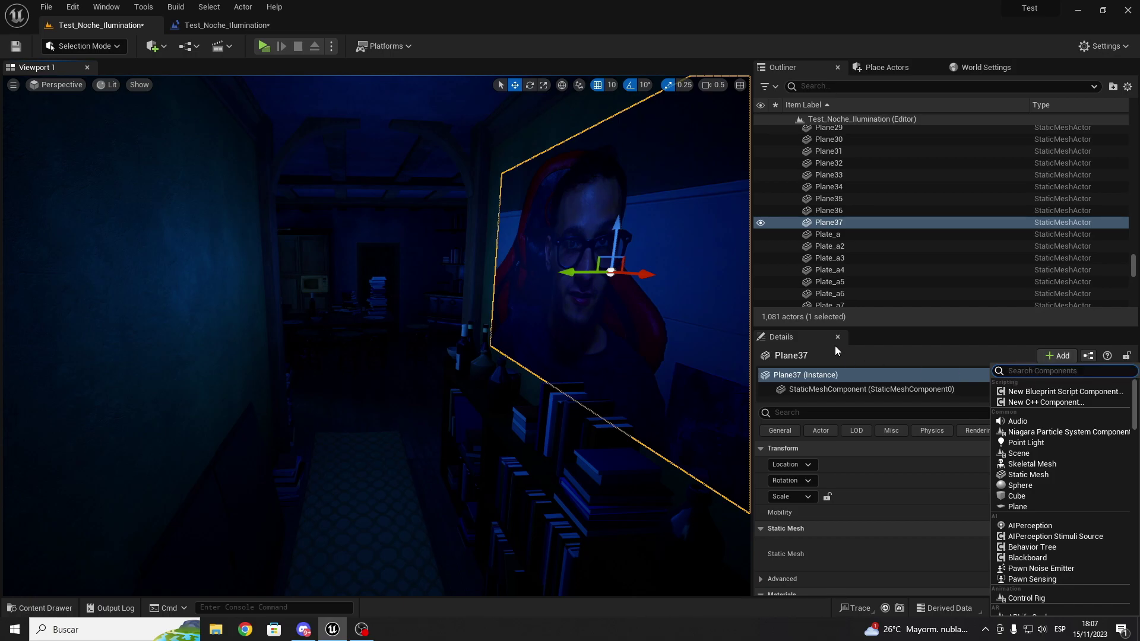
text(media)
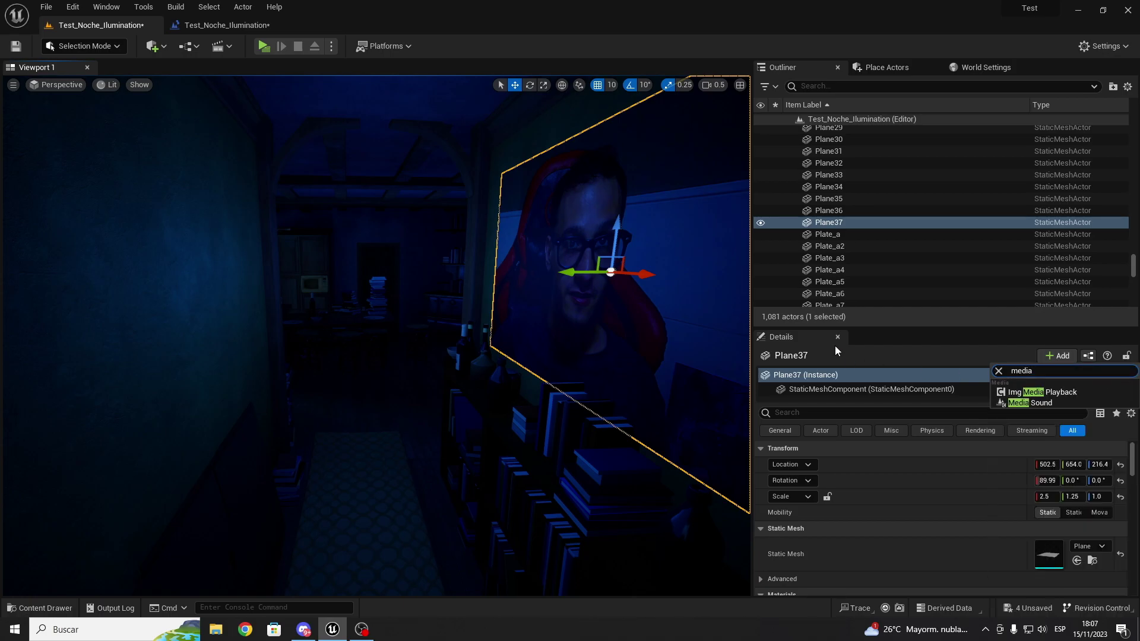
click(1033, 403)
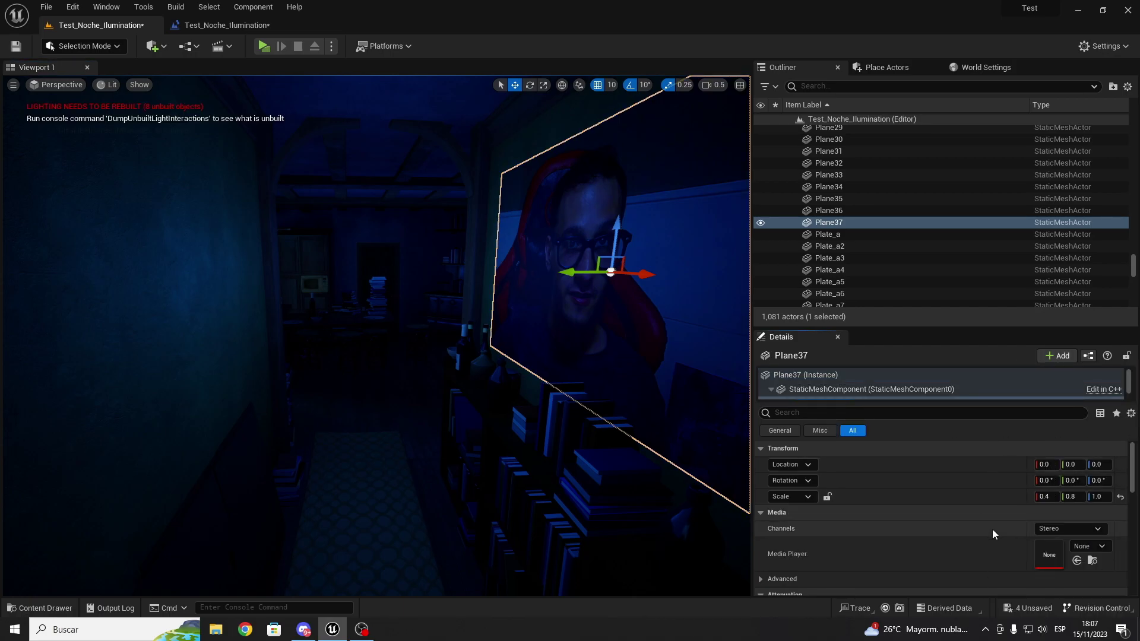
click(15, 47)
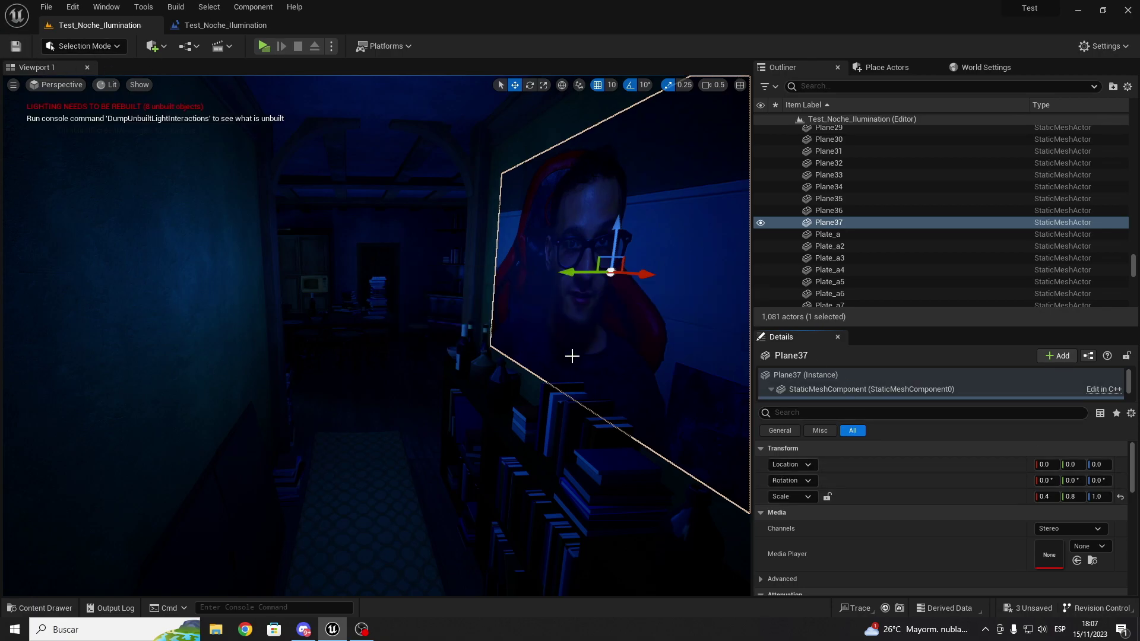
scroll(811, 390, down, 1)
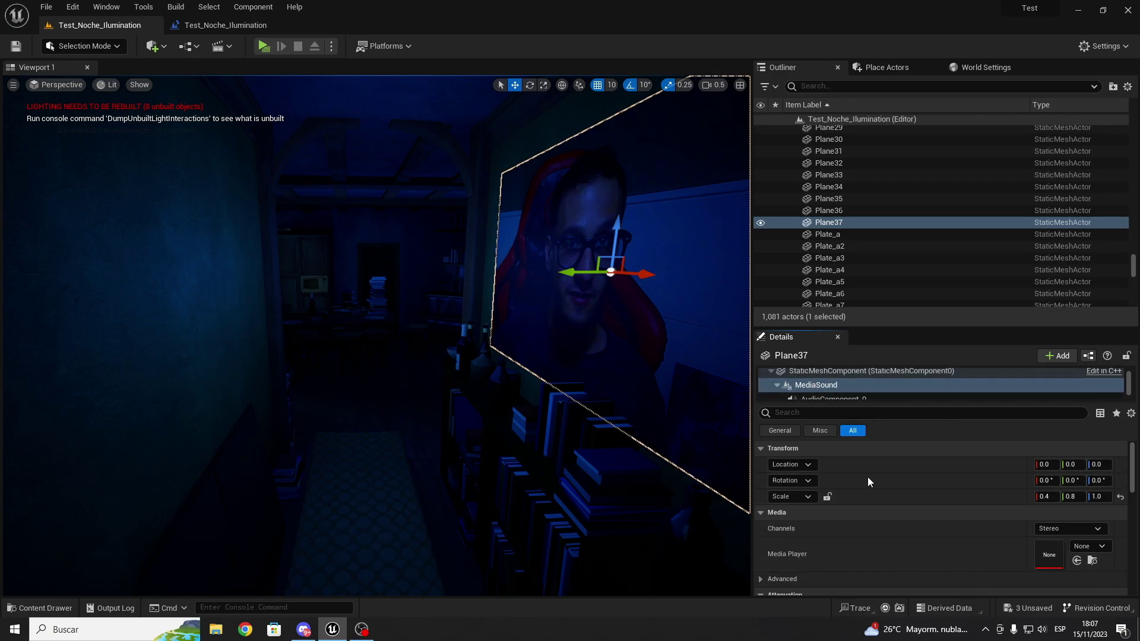
click(1089, 546)
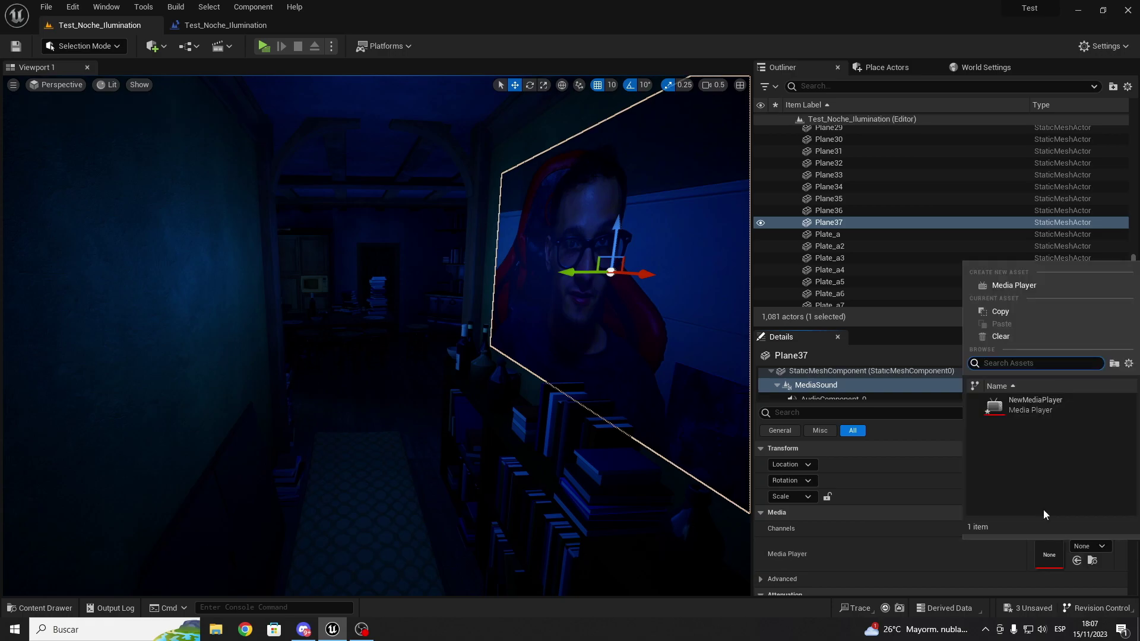
click(1052, 408)
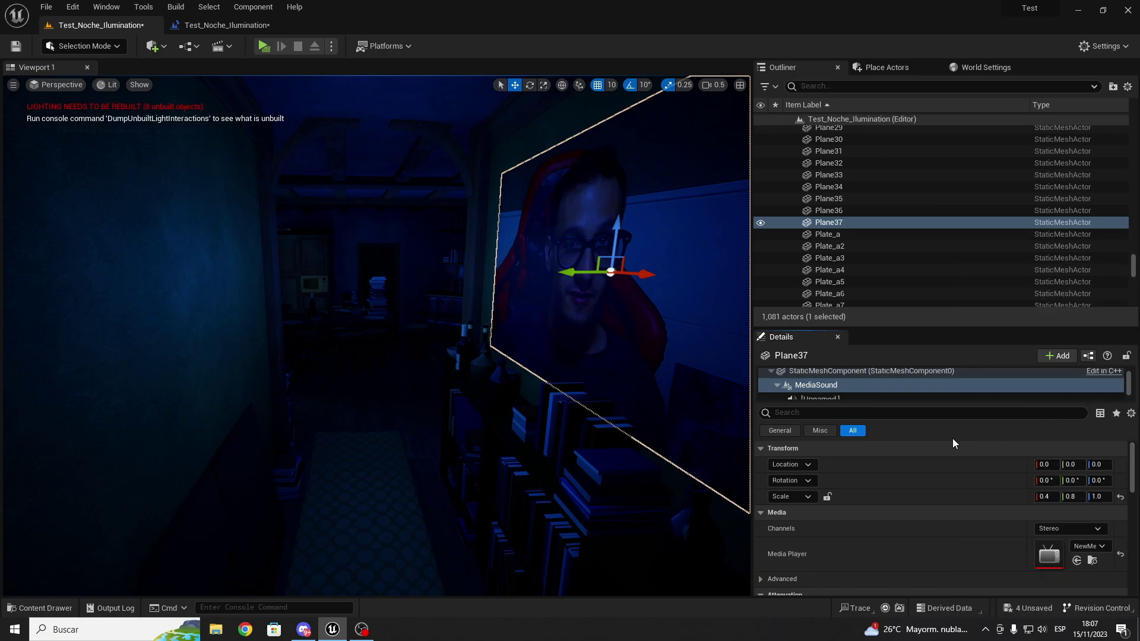
click(16, 46)
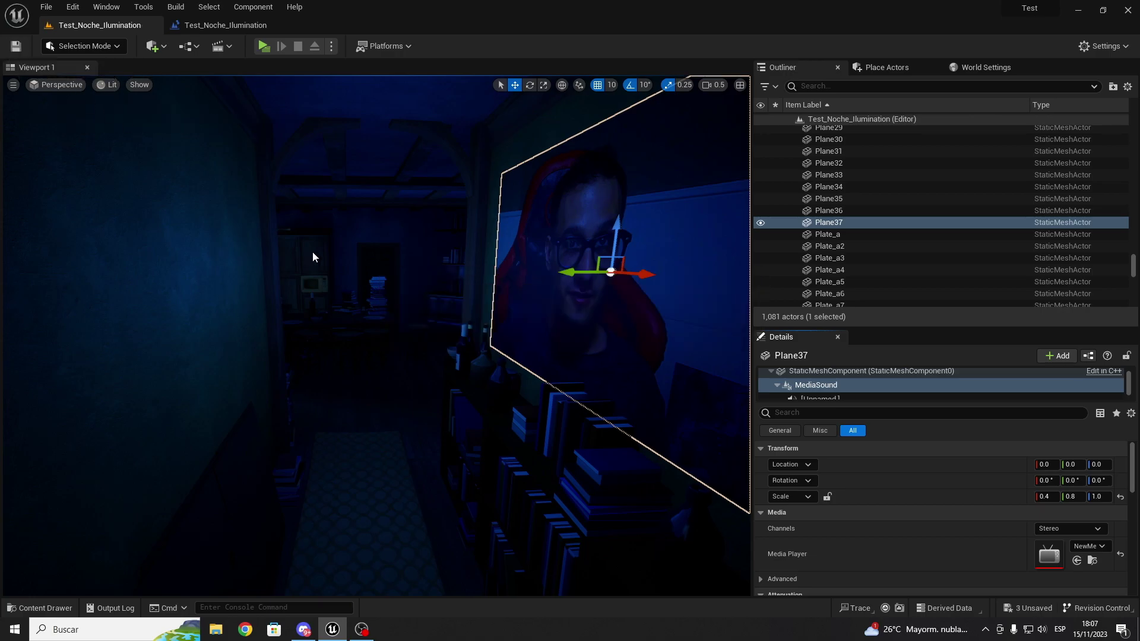
click(260, 46)
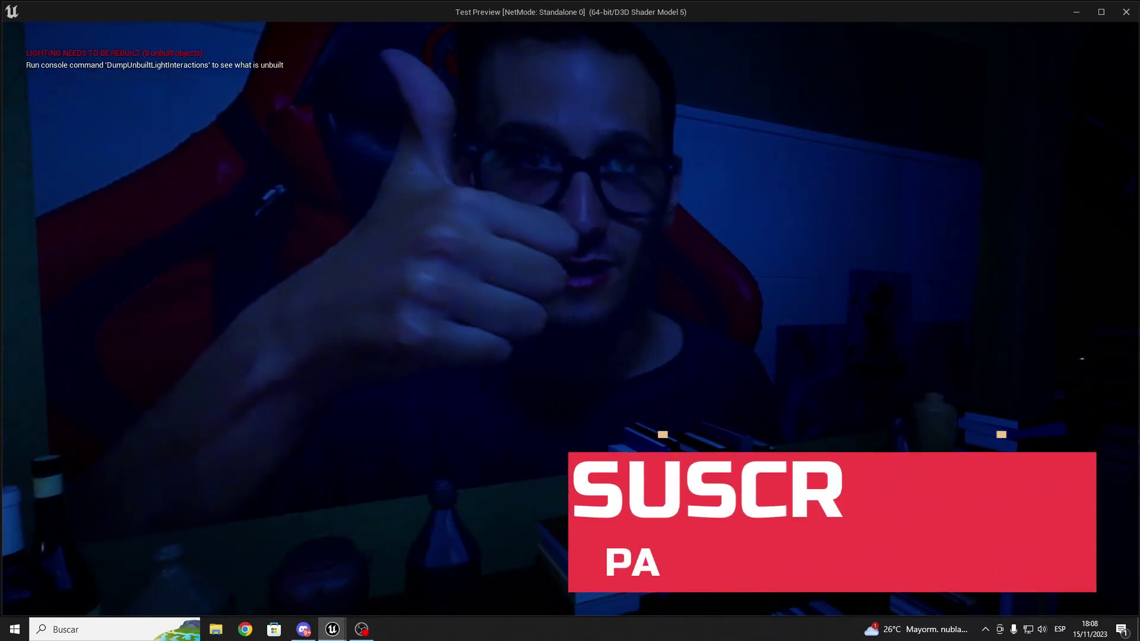
key(Escape)
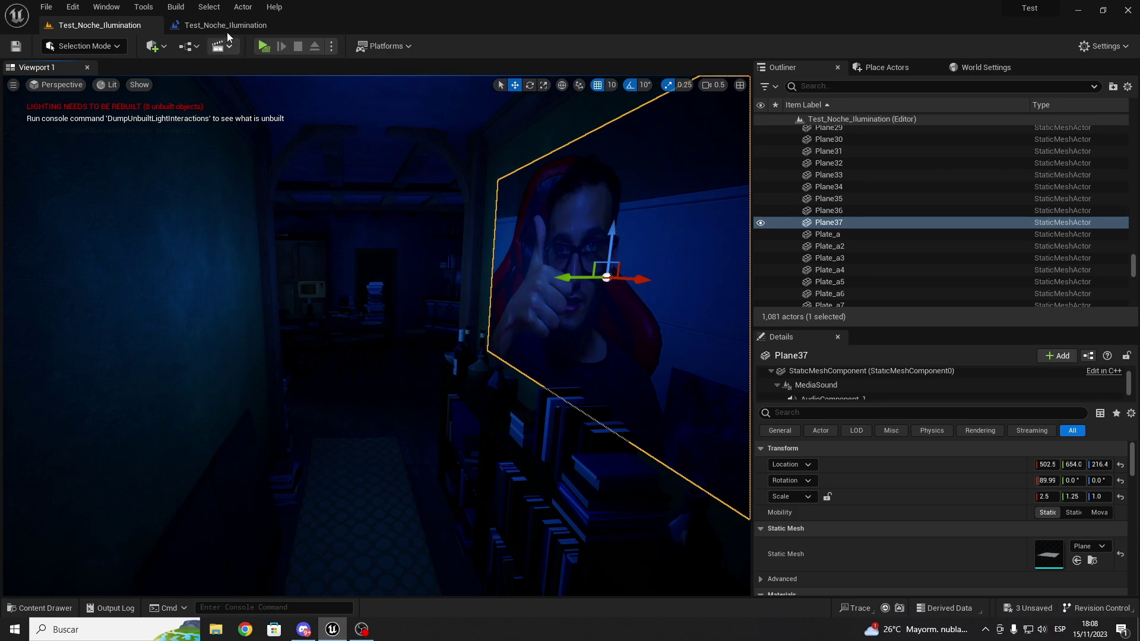
Step: Save both the level and the level blueprint
click(16, 46)
click(236, 26)
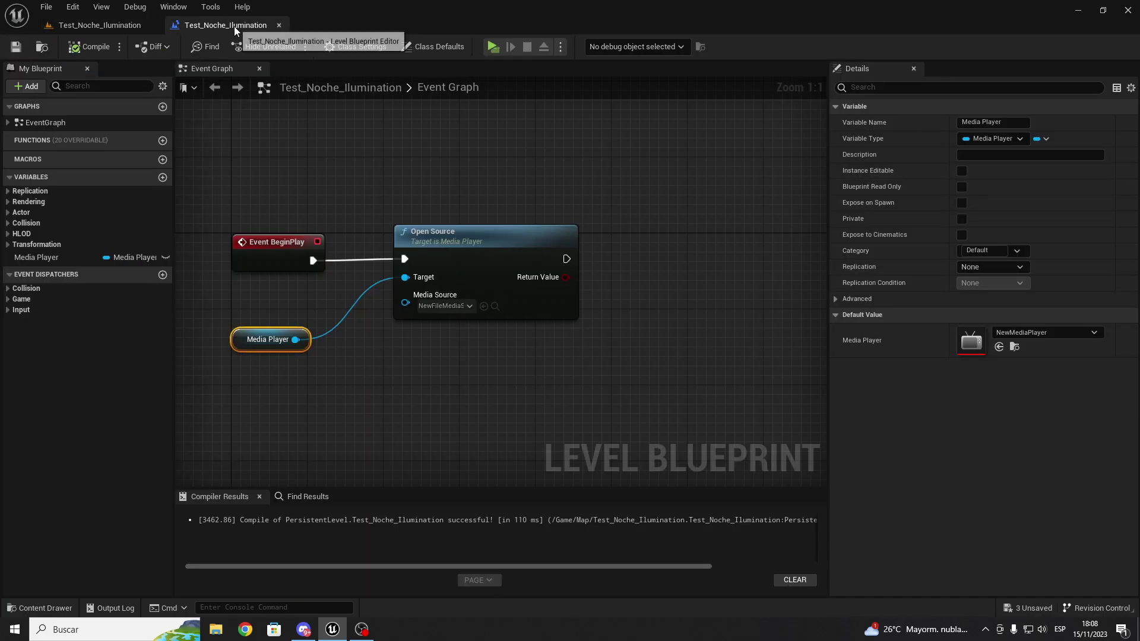
click(16, 46)
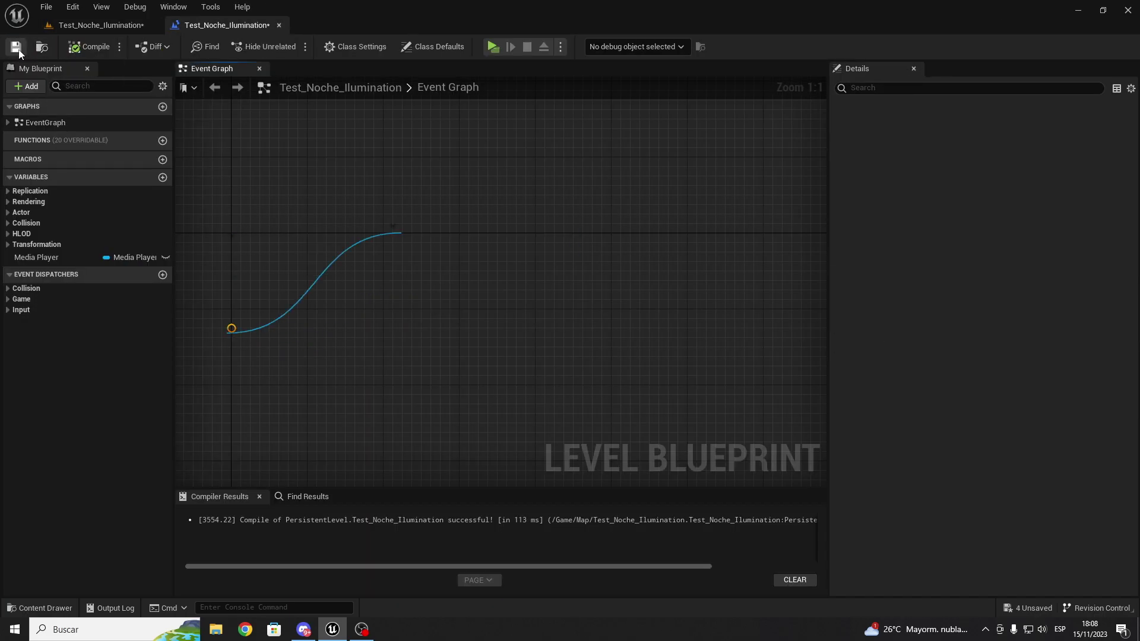
click(100, 25)
Step: Open BP_Personaje from the Personaje folder and review its BeginPlay widget logic
key(ctrl+space)
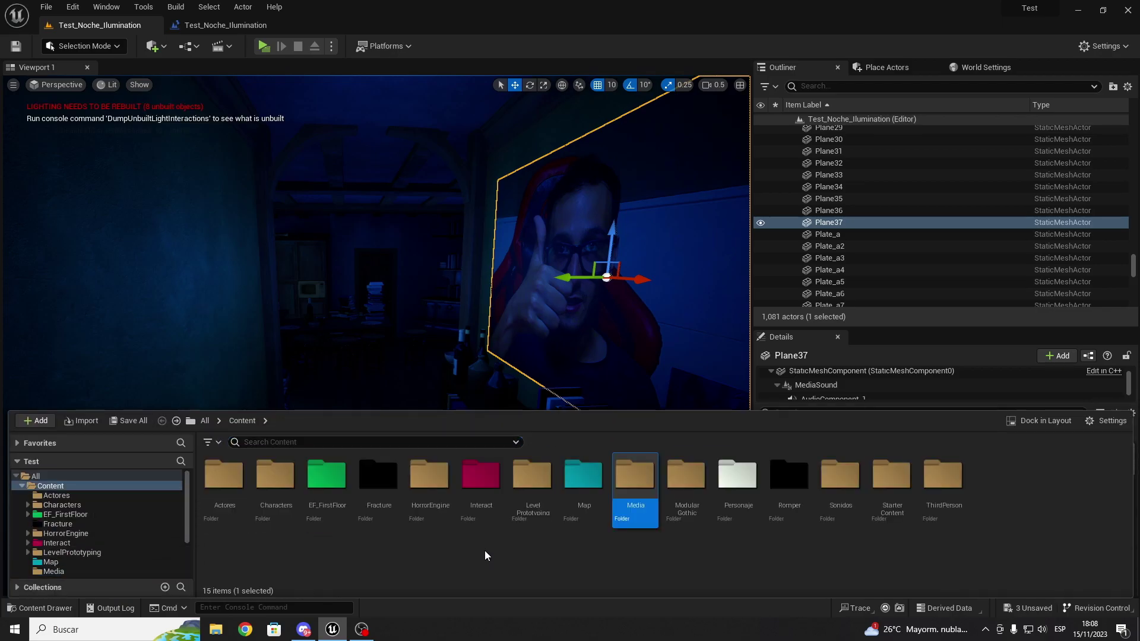
double_click(739, 511)
double_click(224, 478)
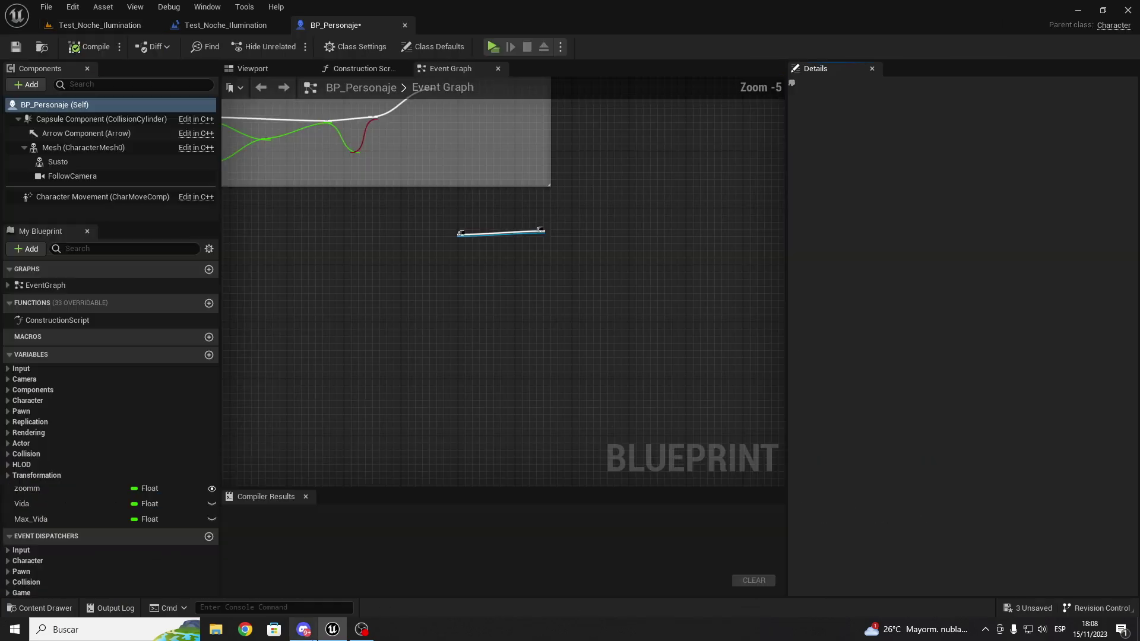
click(392, 284)
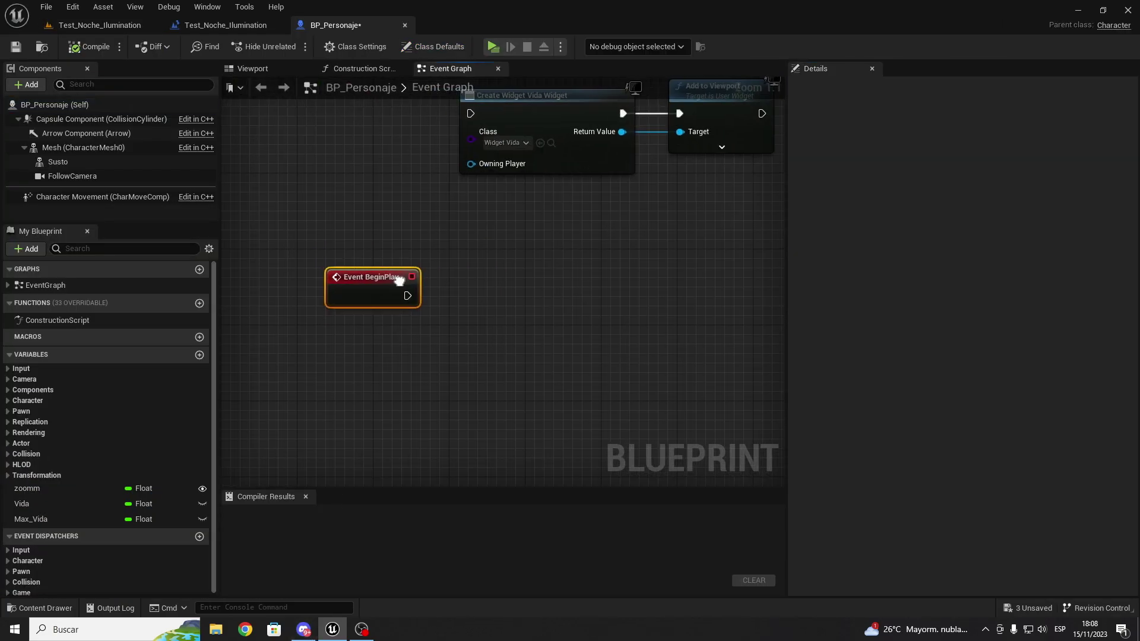
right_drag(399, 284, 408, 304)
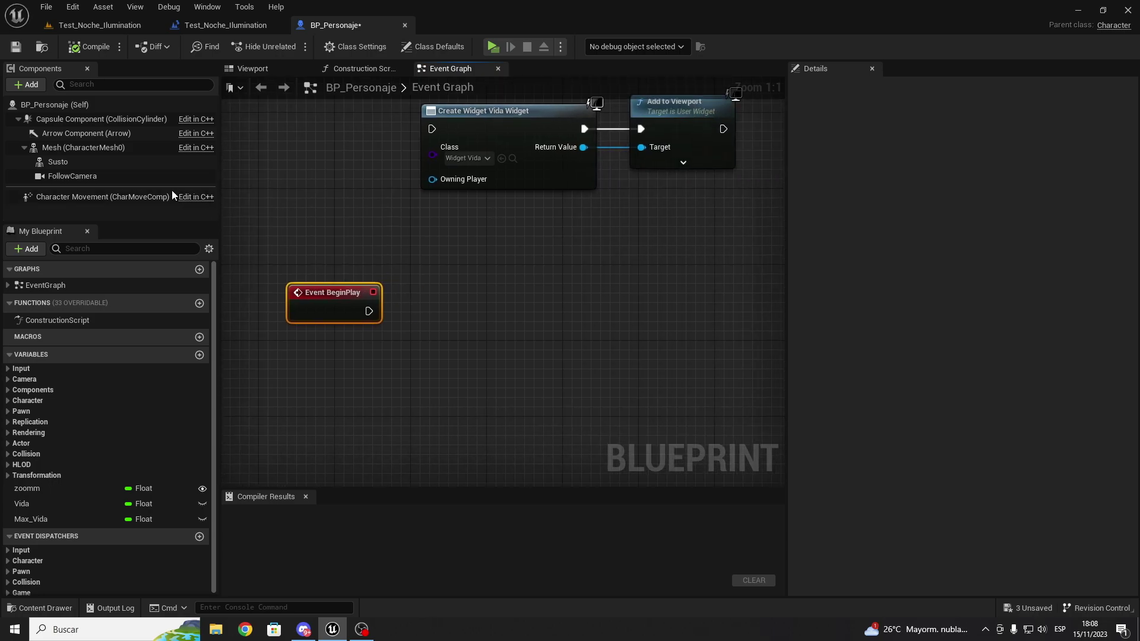
right_drag(416, 279, 520, 308)
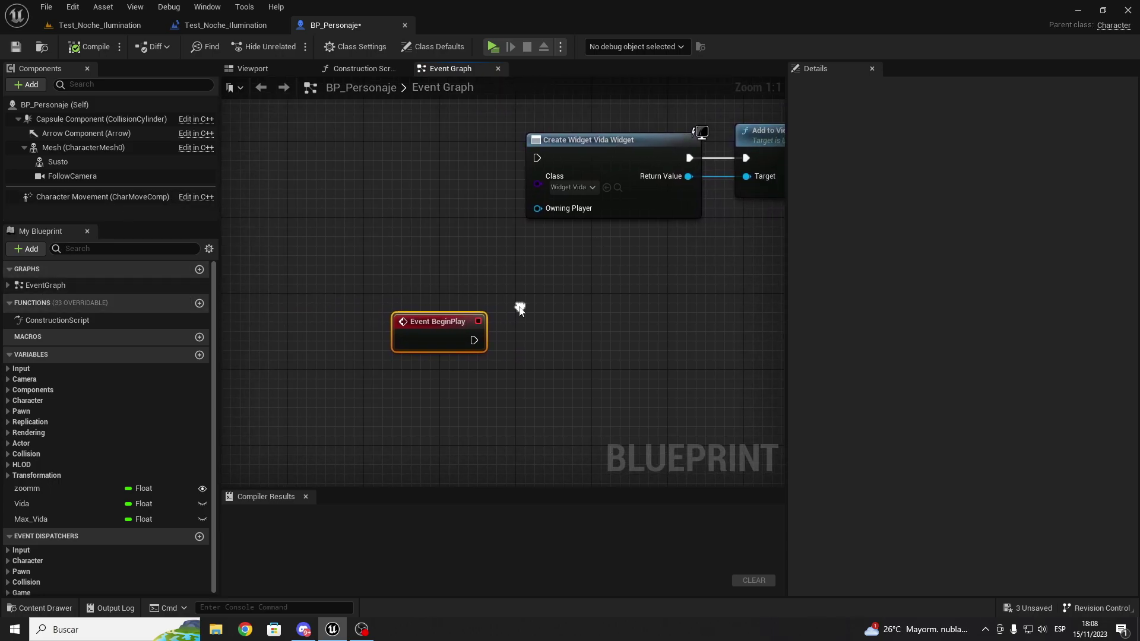
Step: Create a User Widget blueprint named Video in the Media folder and open it
key(ctrl+space)
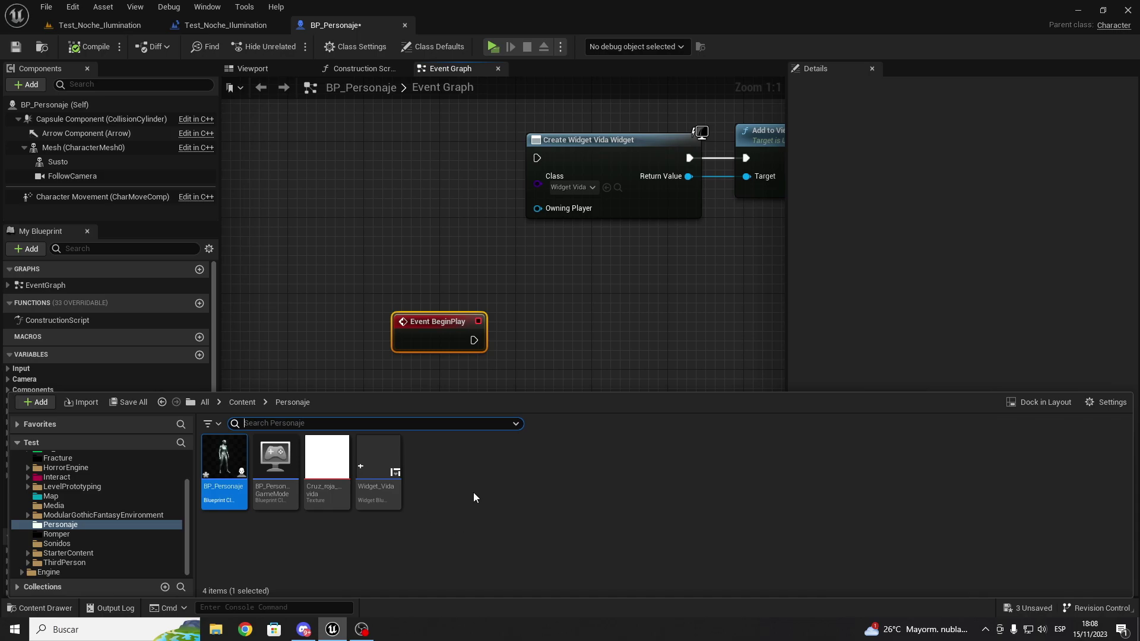
key(alt+Left)
key(alt+Left)
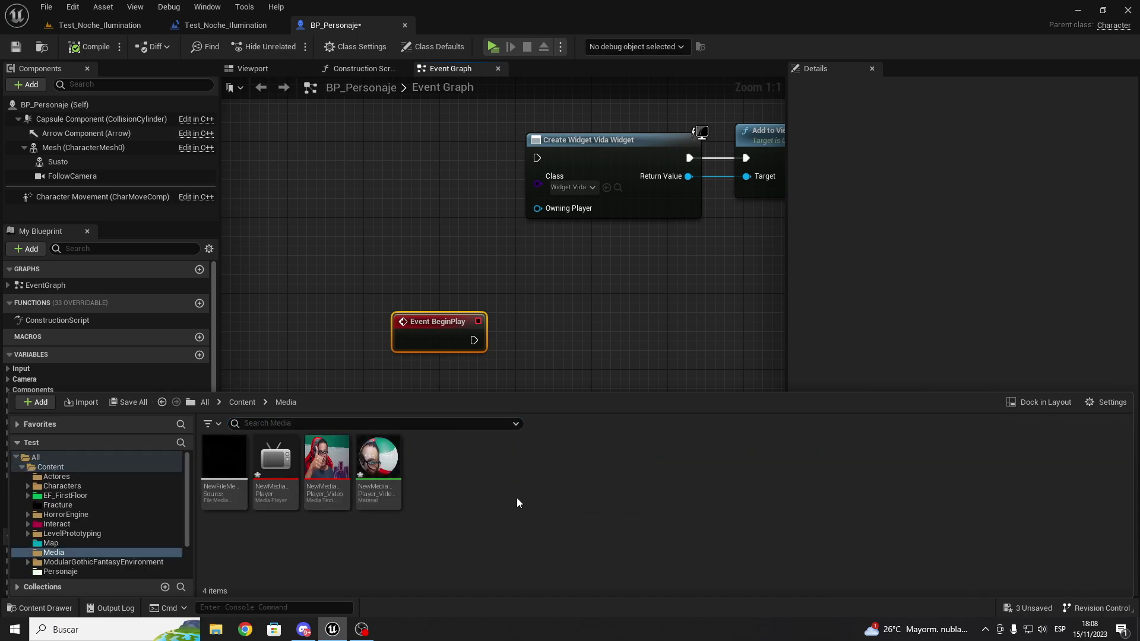
right_click(440, 465)
mouse_move(487, 450)
click(617, 554)
click(436, 198)
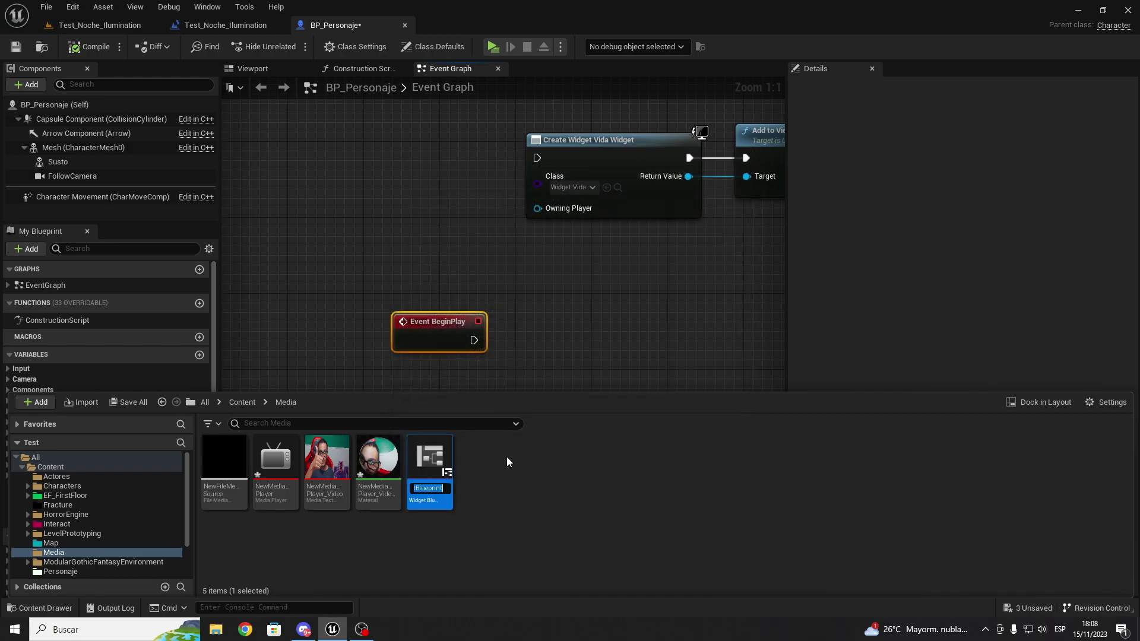
text(Video)
key(Return)
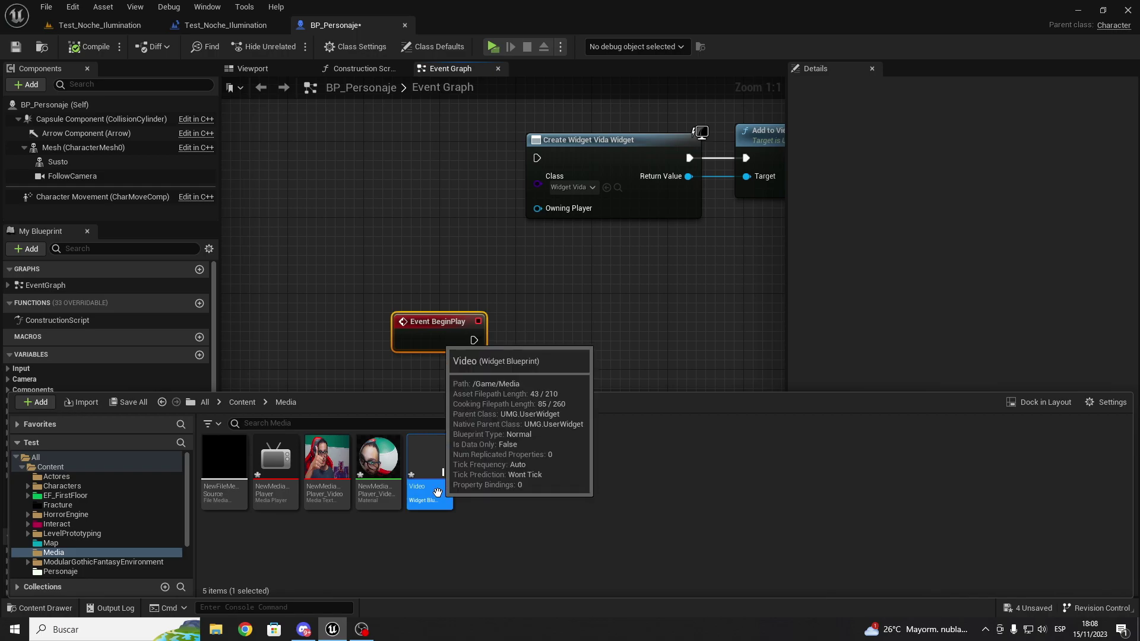
double_click(438, 493)
Step: Add a Canvas Panel to the Video widget
click(36, 85)
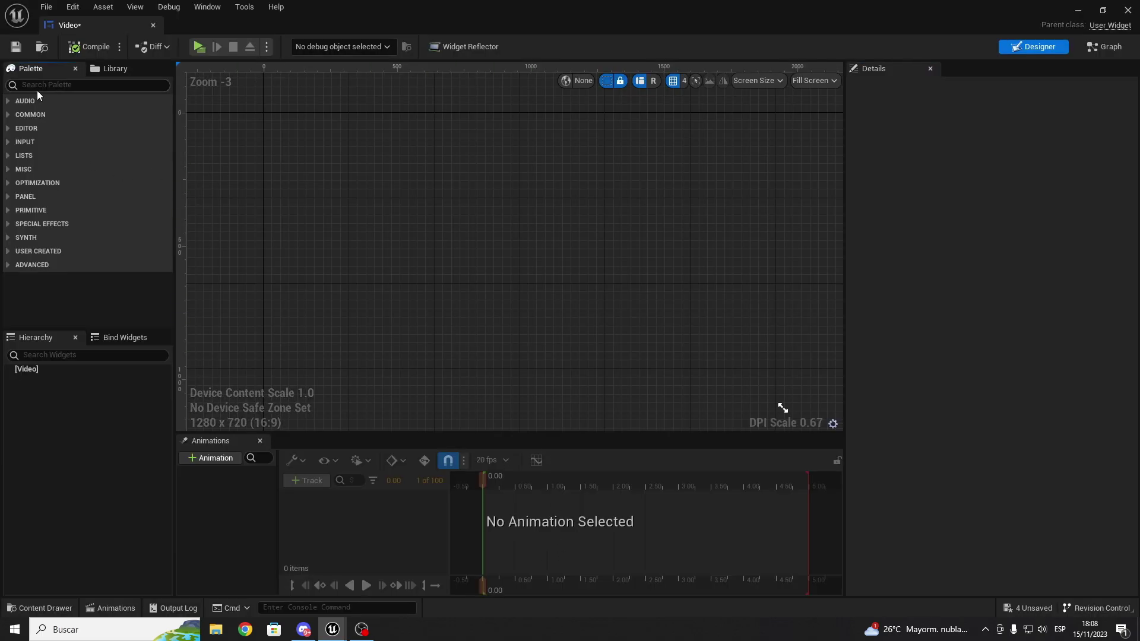
text(cam)
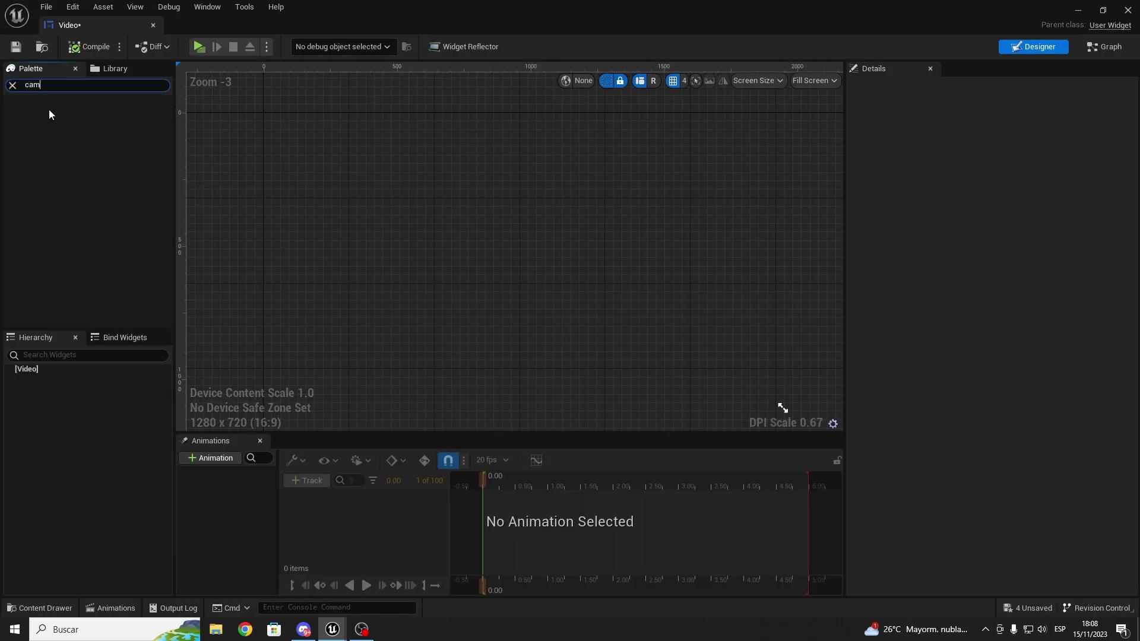
key(BackSpace)
drag(48, 114, 383, 205)
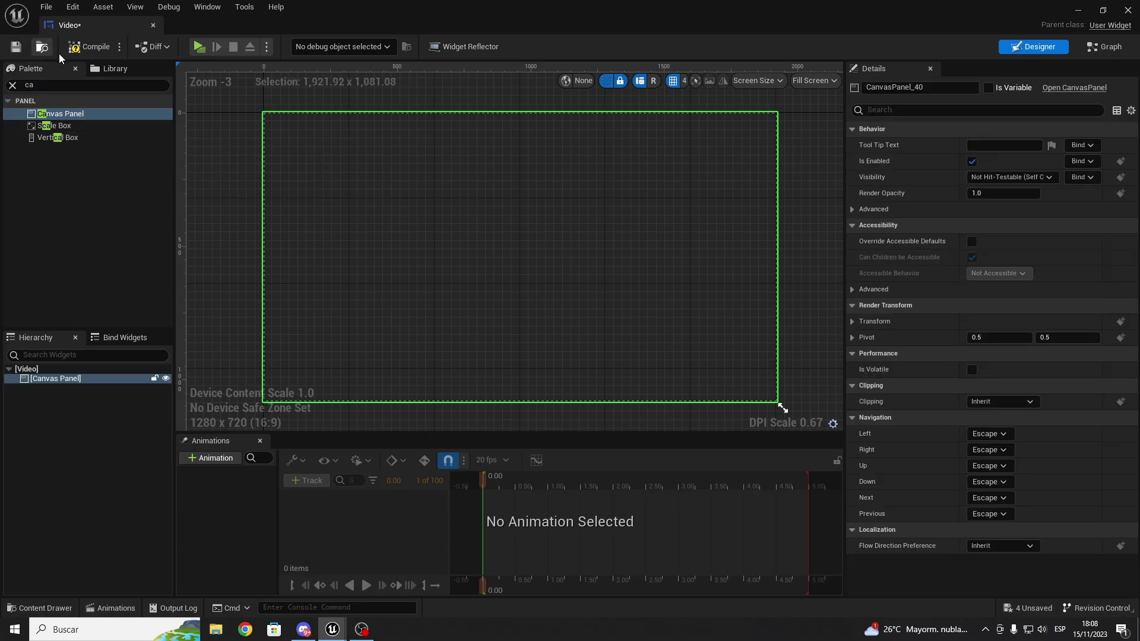
click(12, 86)
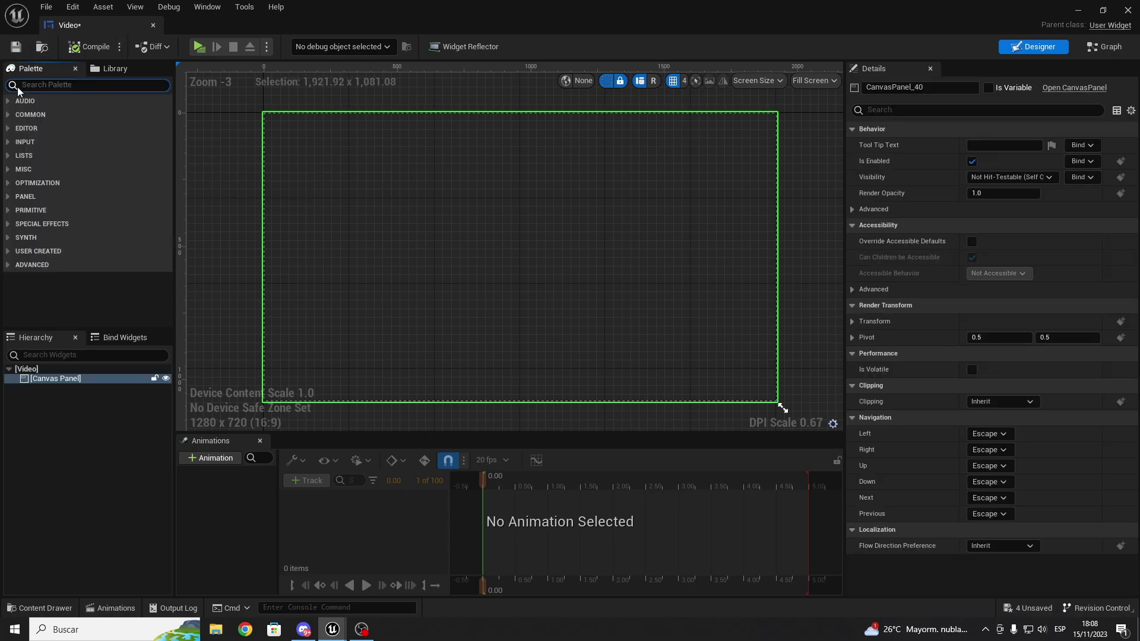
Step: Place the NewMediaPlayer_Video texture as an image anchored to stretch full-screen
key(ctrl+space)
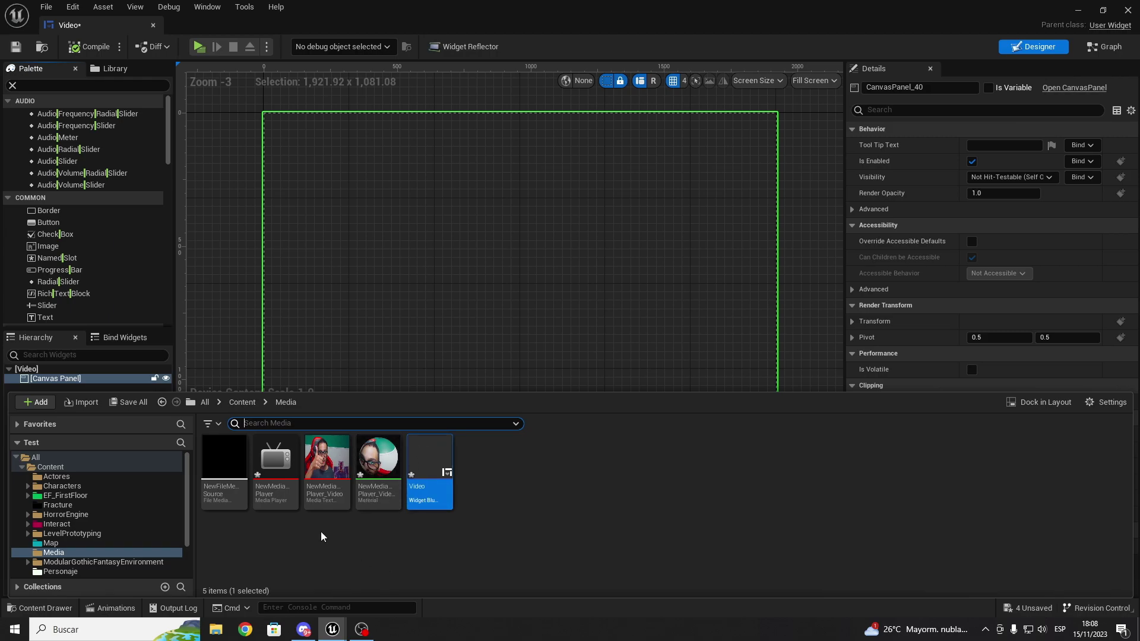
click(319, 482)
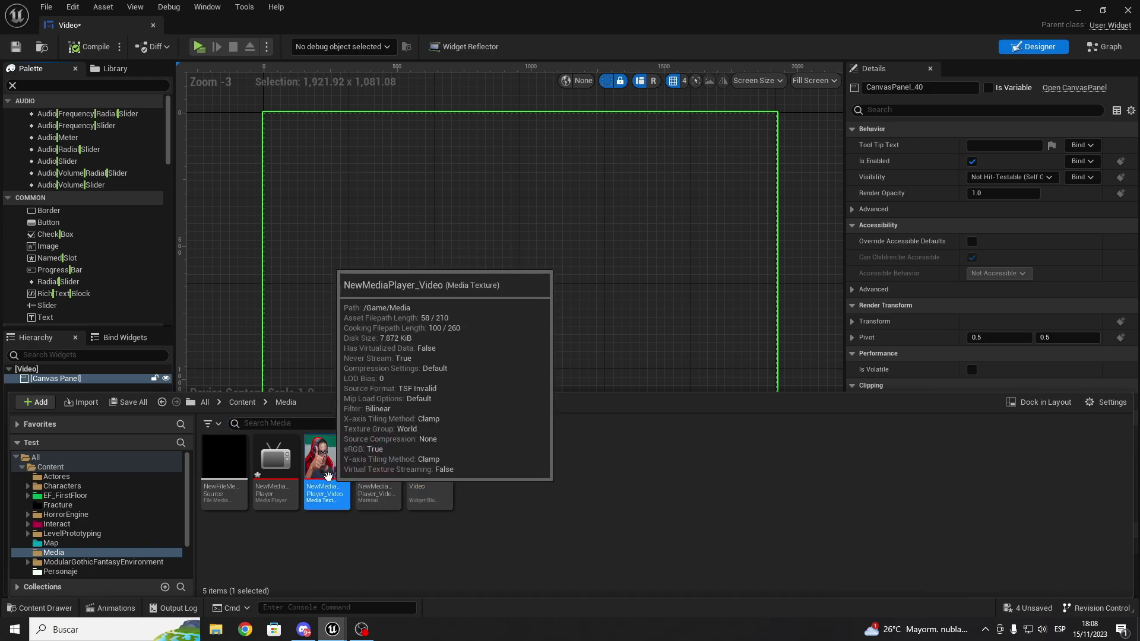
drag(328, 476, 276, 133)
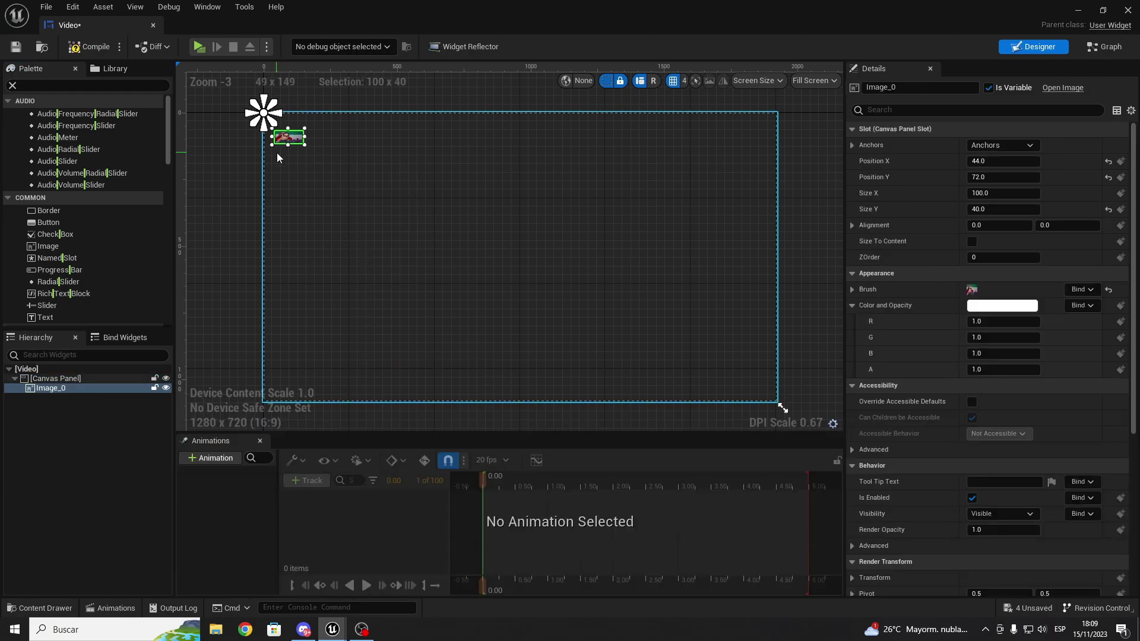
click(1002, 145)
click(1112, 298)
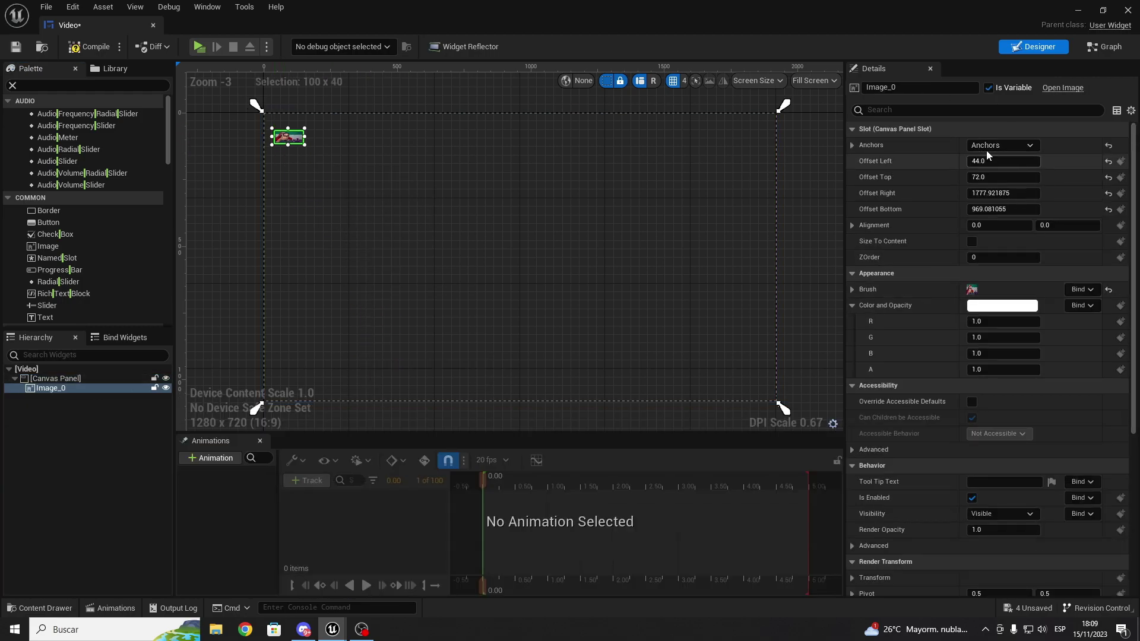
click(995, 159)
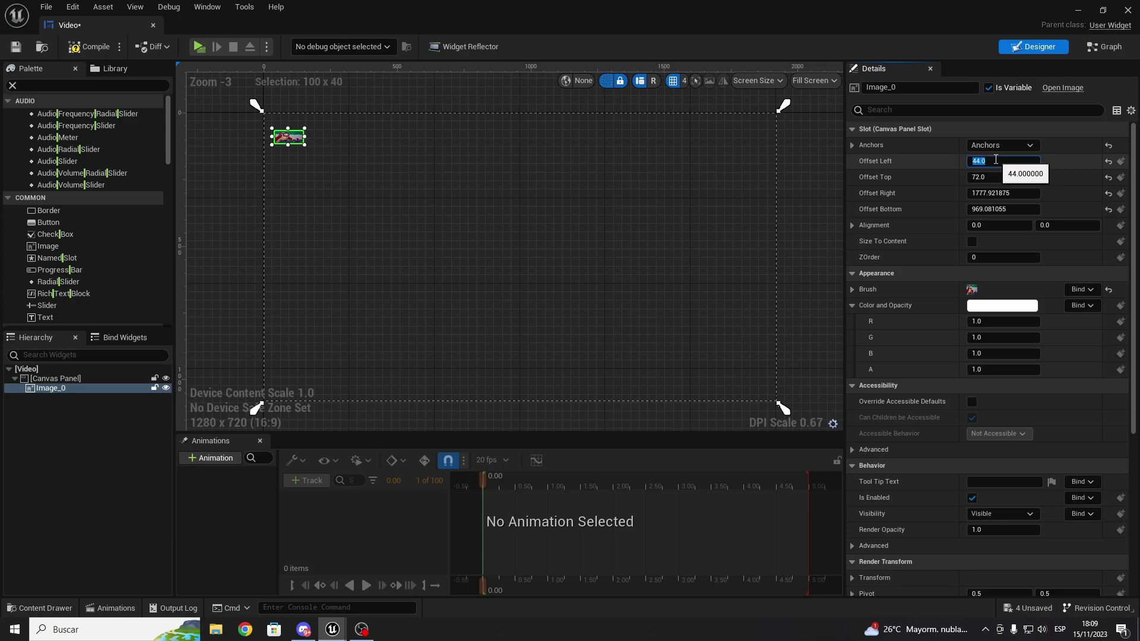
click(1002, 145)
click(1111, 298)
Step: Set the image's Left, Top, Right and Bottom offsets to 0 and save the widget
click(976, 162)
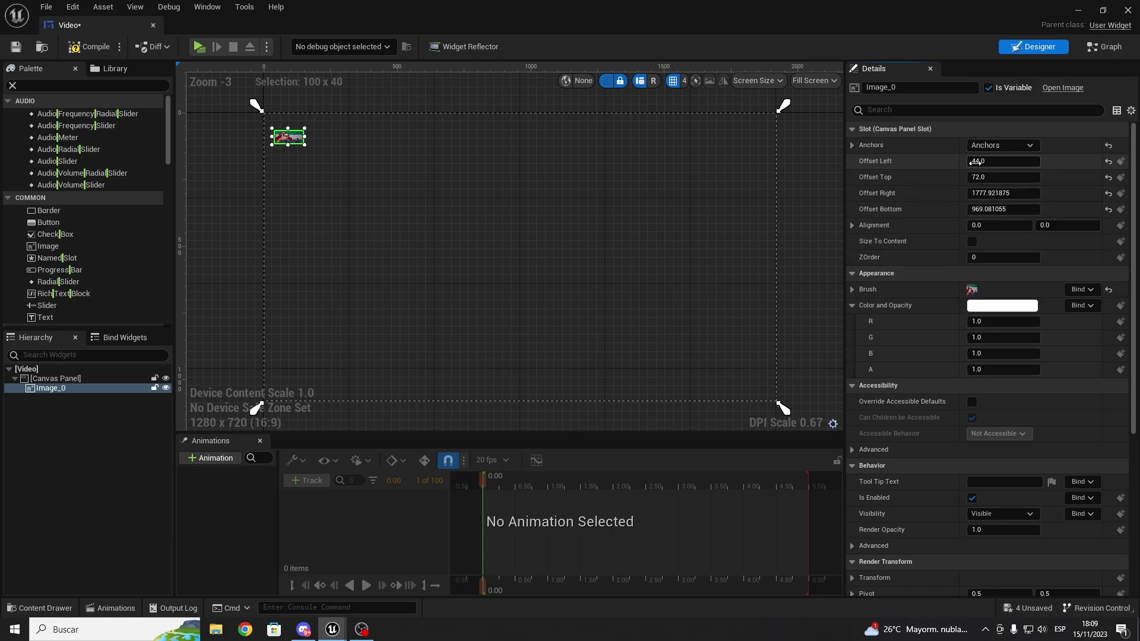
key(0)
key(Tab)
key(0)
key(Tab)
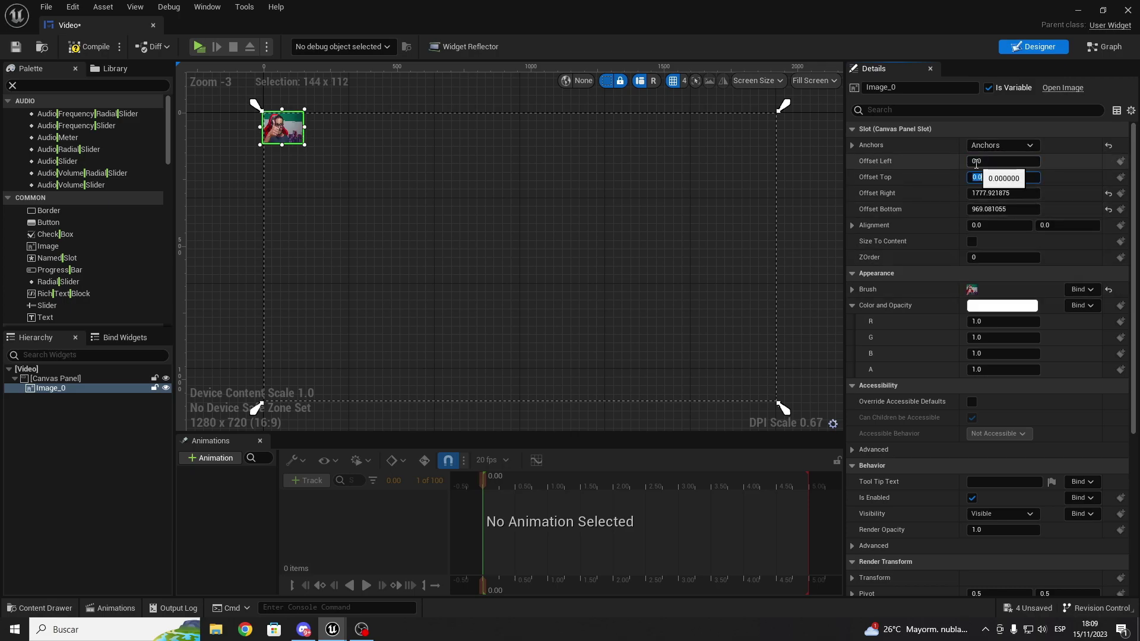
key(0)
key(Tab)
text(0)
key(Return)
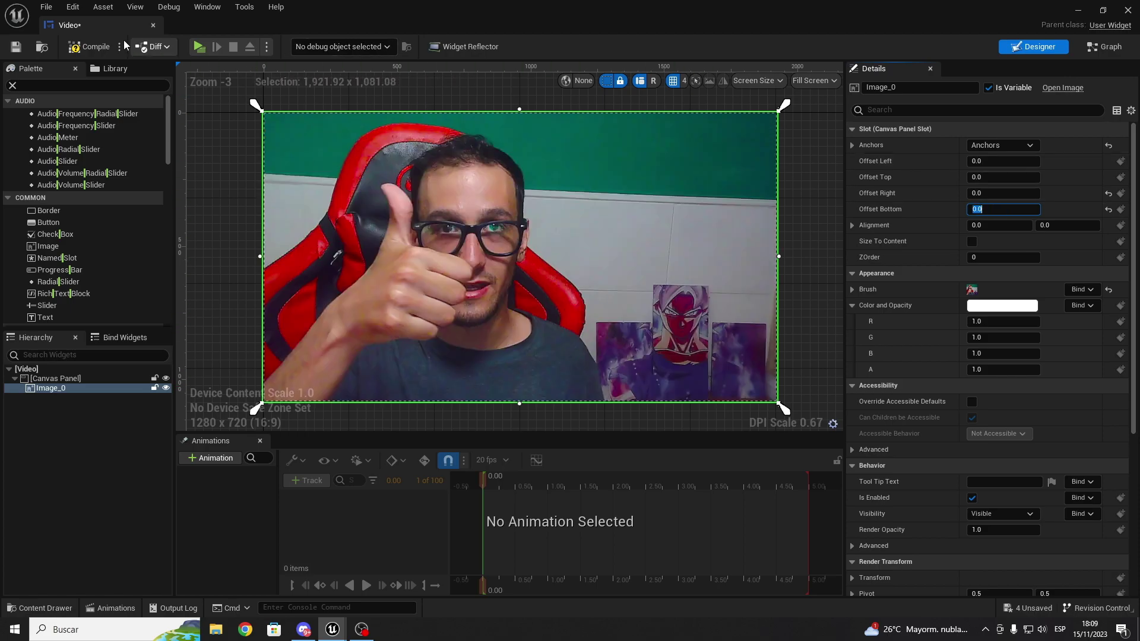
click(16, 46)
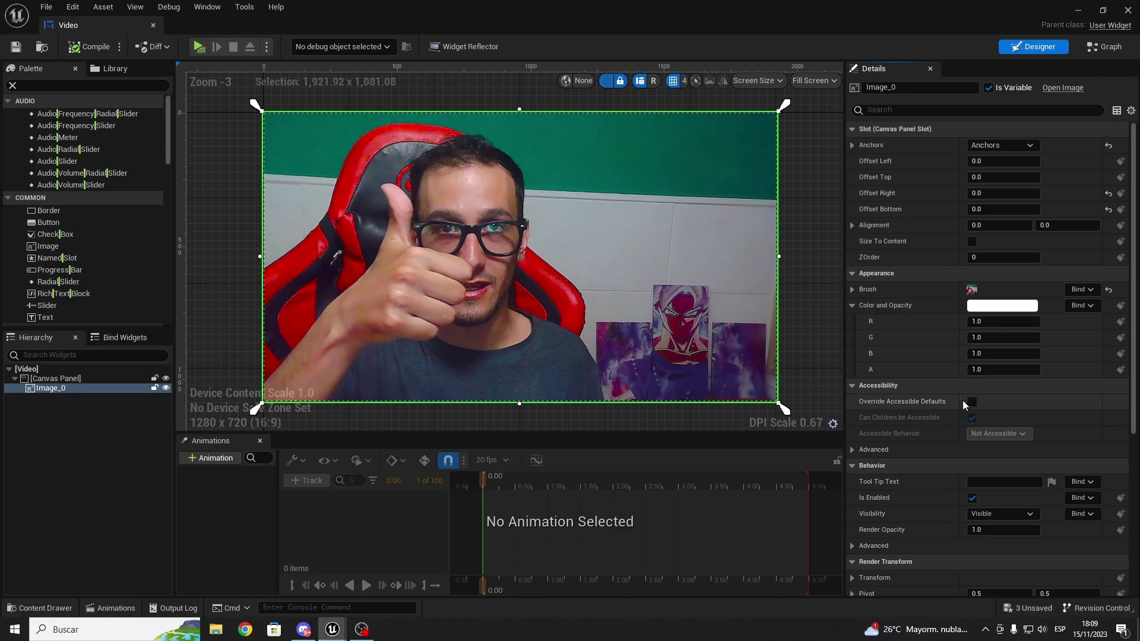
click(1096, 50)
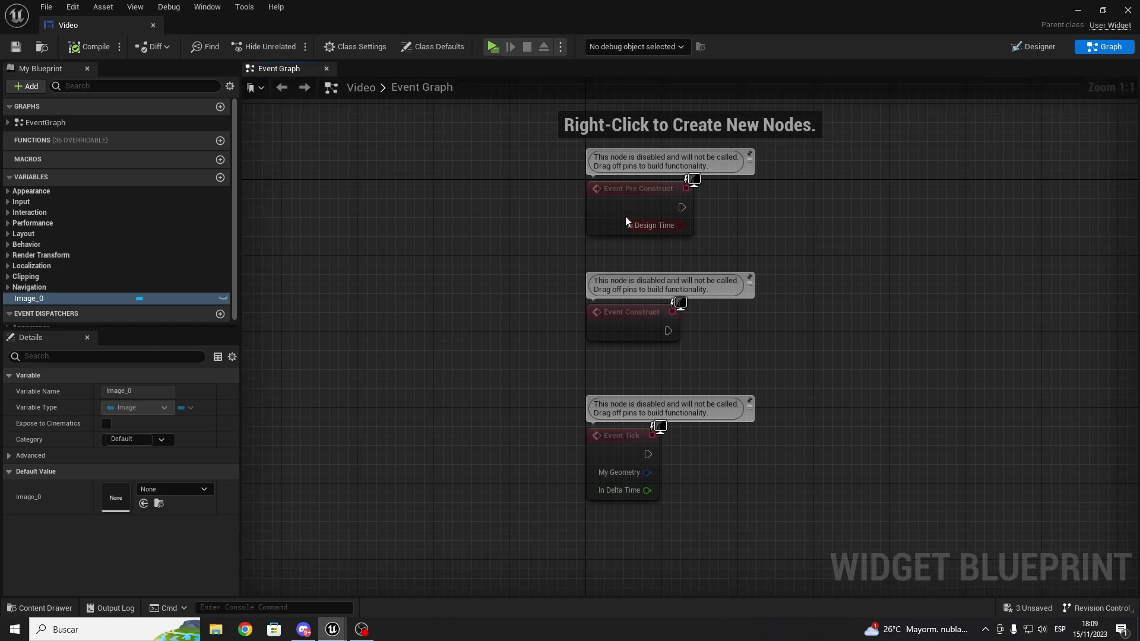
Step: Delete Event Pre Construct and Event Tick, and move Event Construct to the upper left
drag(585, 173, 746, 242)
key(Delete)
drag(532, 397, 739, 532)
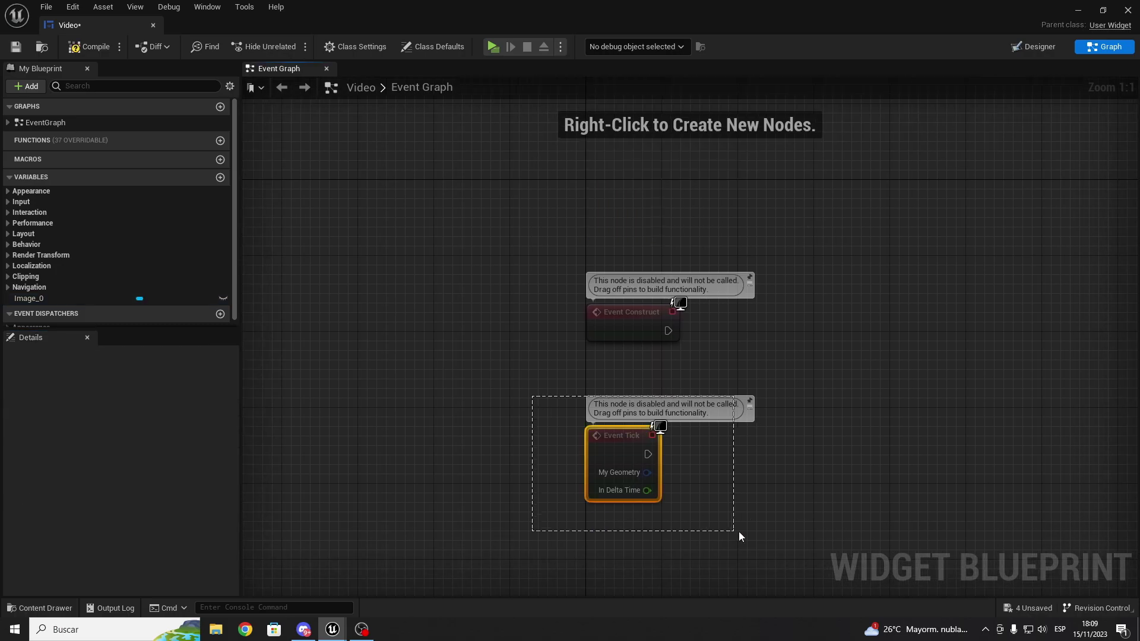
key(Delete)
drag(534, 260, 768, 385)
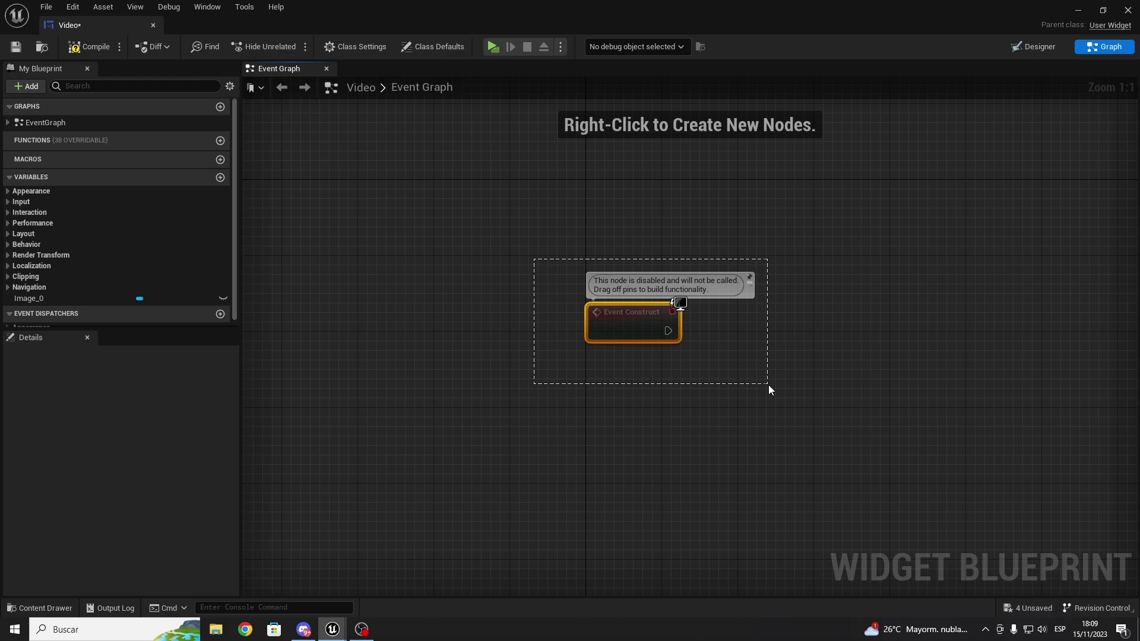
right_drag(737, 357, 589, 325)
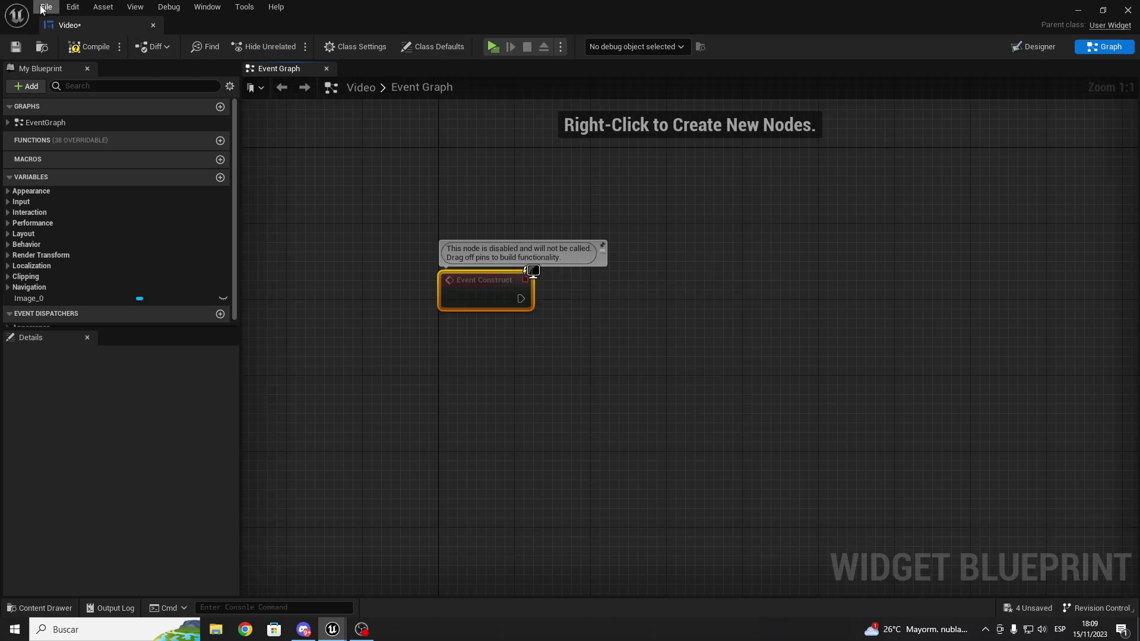
drag(369, 205, 666, 385)
Step: Copy the Media Player and Open Source nodes from the level blueprint into the Video graph
key(ctrl+space)
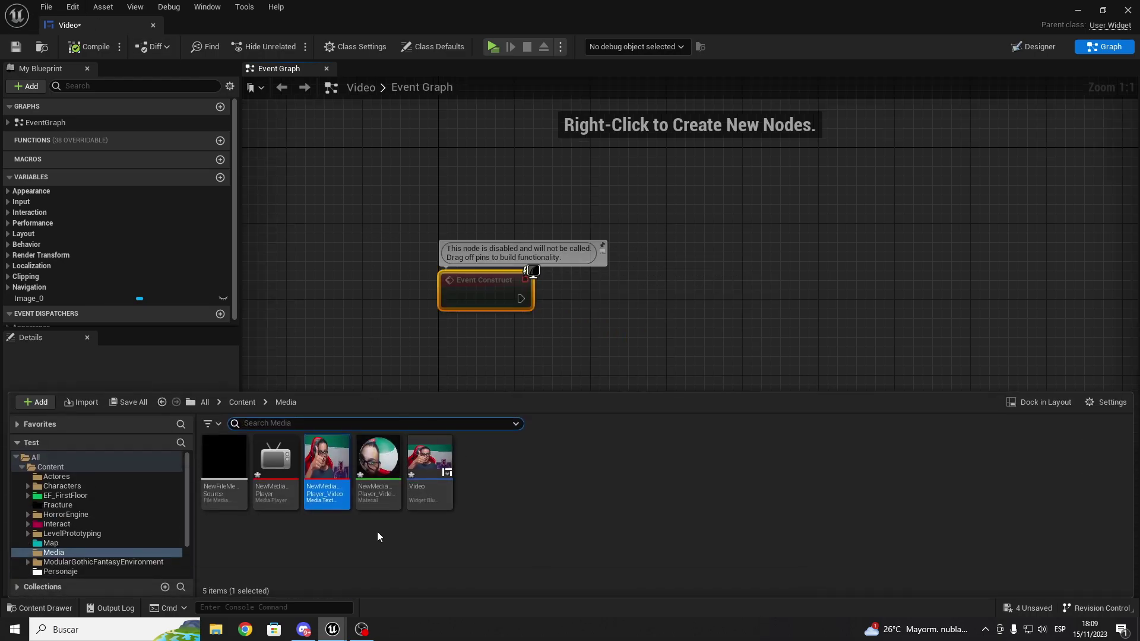
mouse_move(70, 25)
mouse_down()
mouse_move(307, 34)
mouse_move(276, 27)
mouse_up()
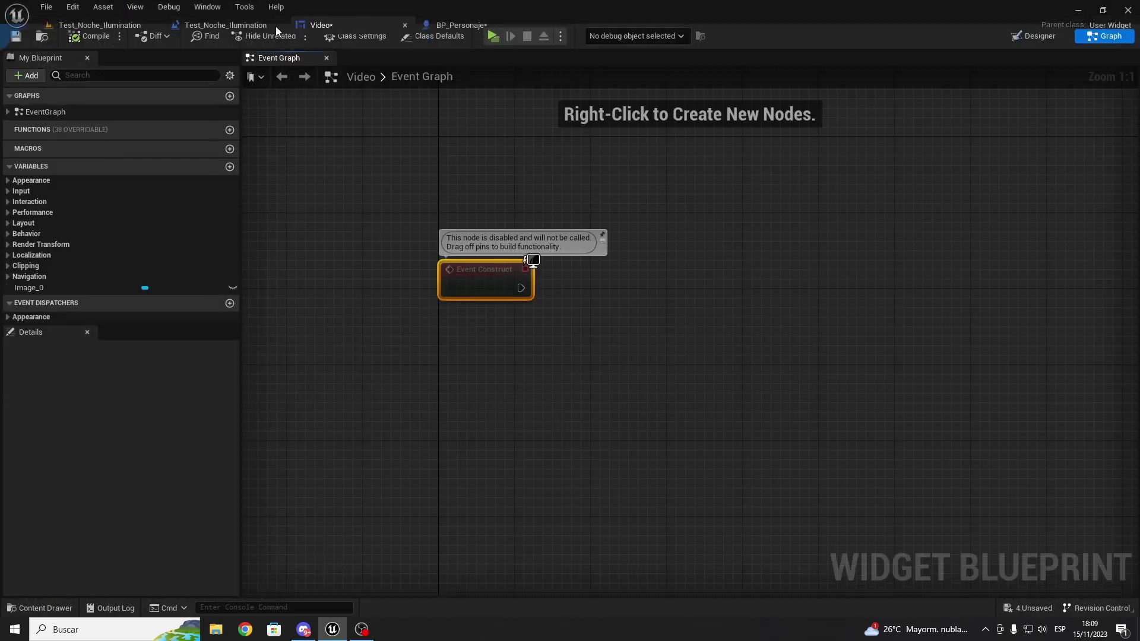
click(212, 25)
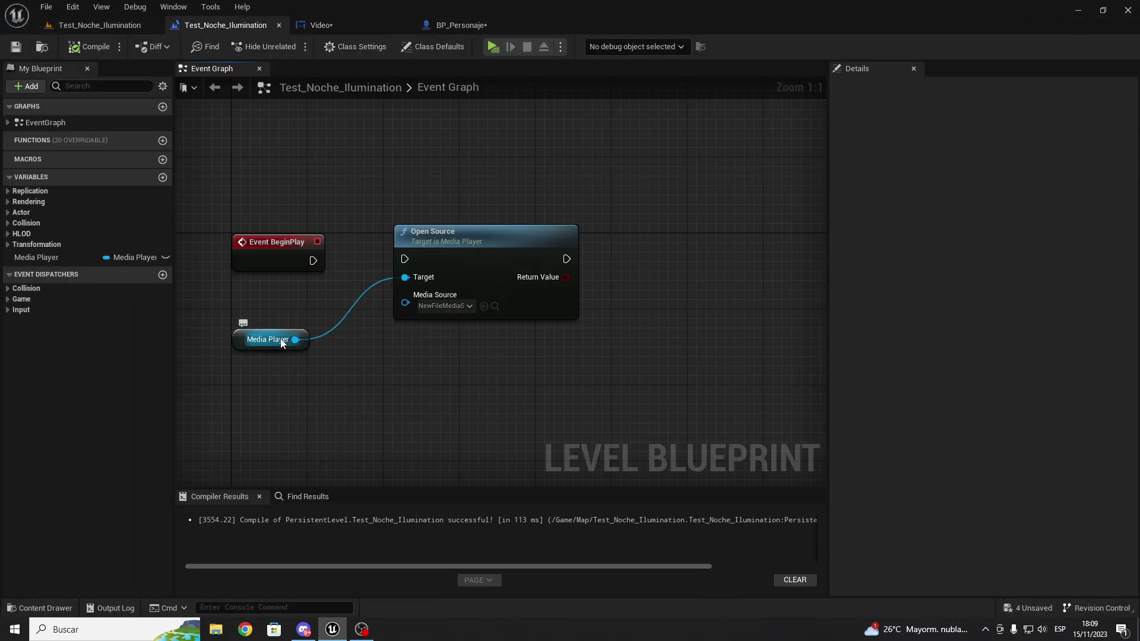
ctrl+click(483, 272)
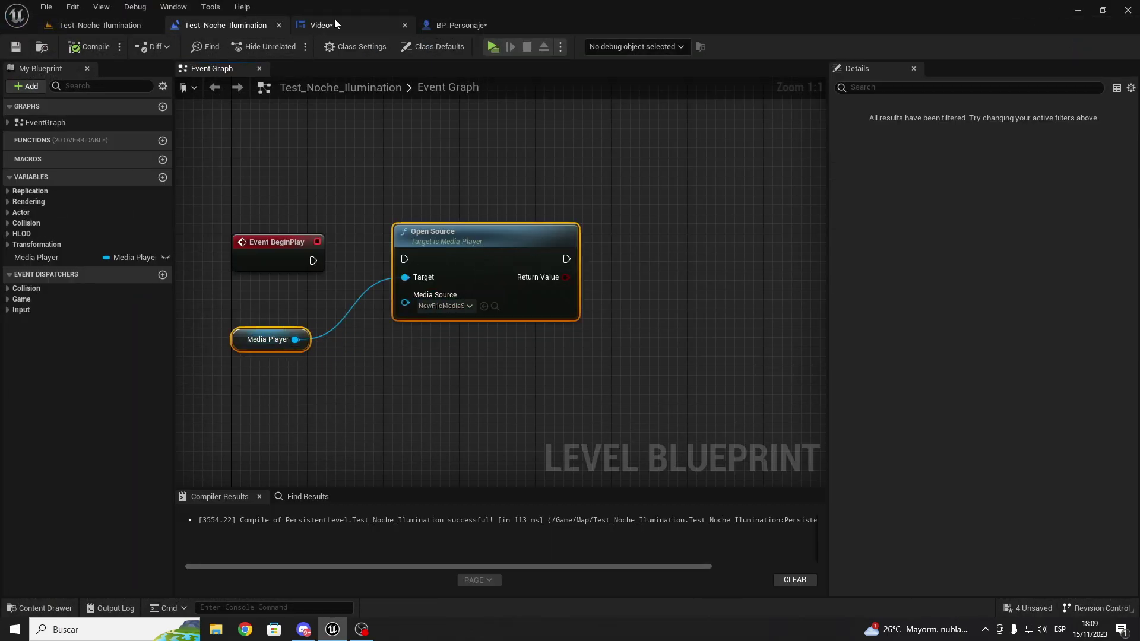
click(493, 21)
click(342, 25)
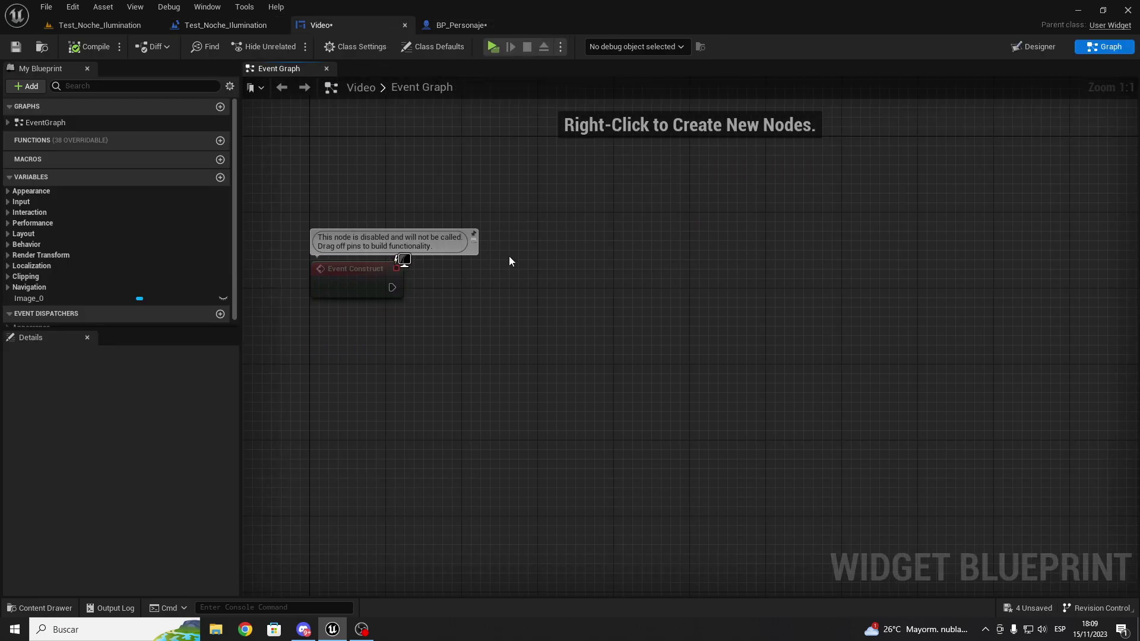
key(ctrl+v)
Step: Wire Event Construct to Open Source, create a Media Player variable defaulting to NewMediaPlayer, and save
mouse_move(653, 209)
mouse_down()
mouse_move(567, 266)
mouse_move(391, 290)
mouse_up()
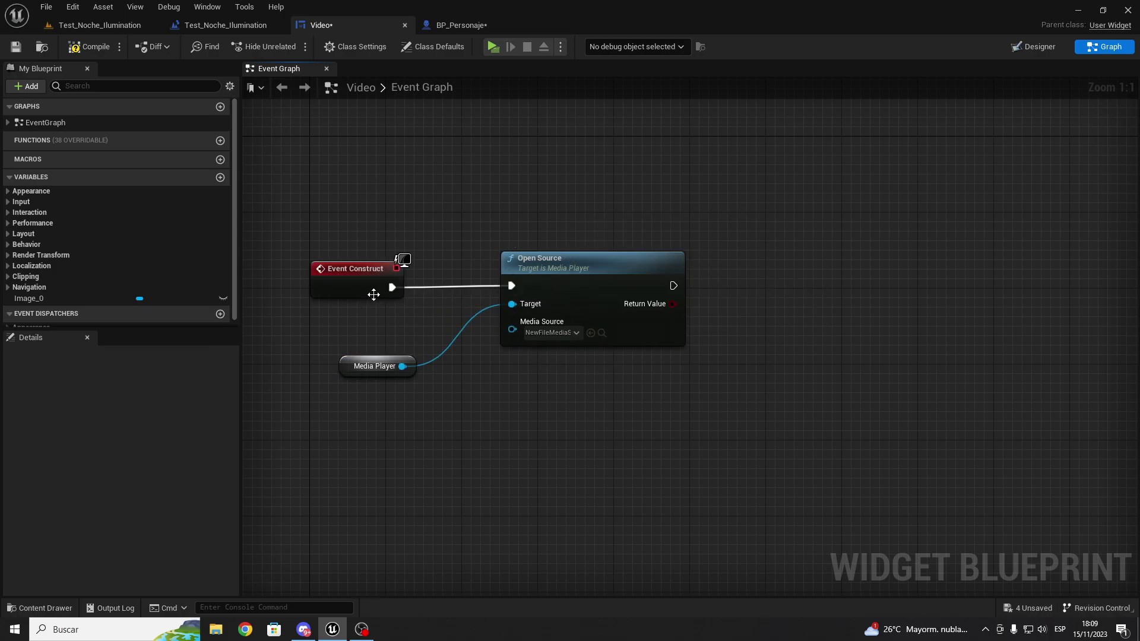
click(561, 310)
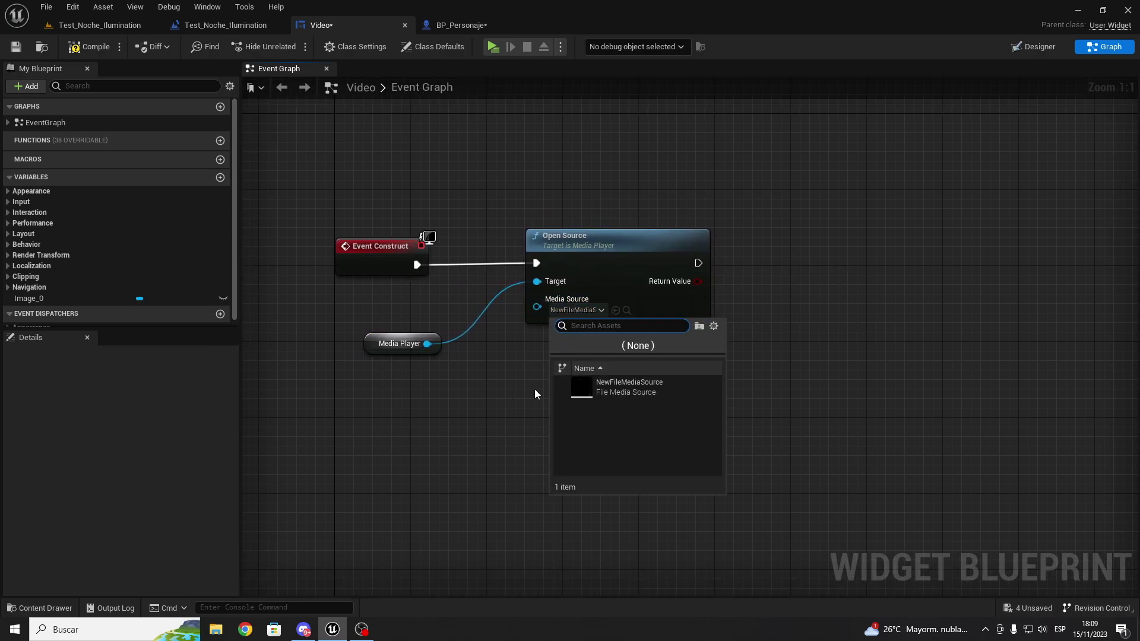
click(396, 400)
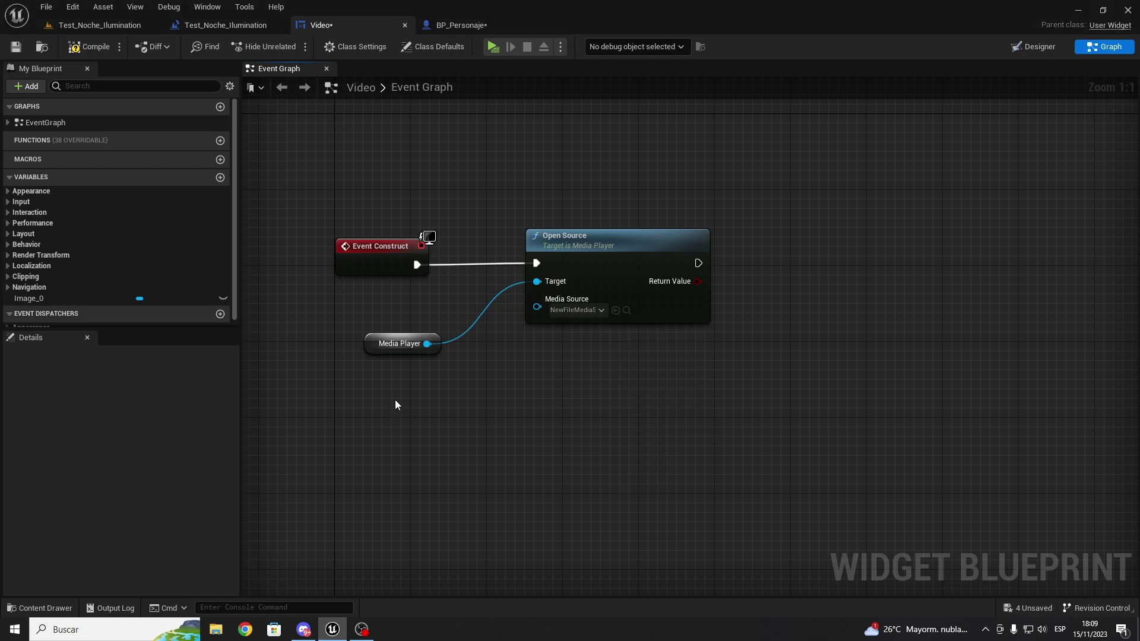
right_click(374, 337)
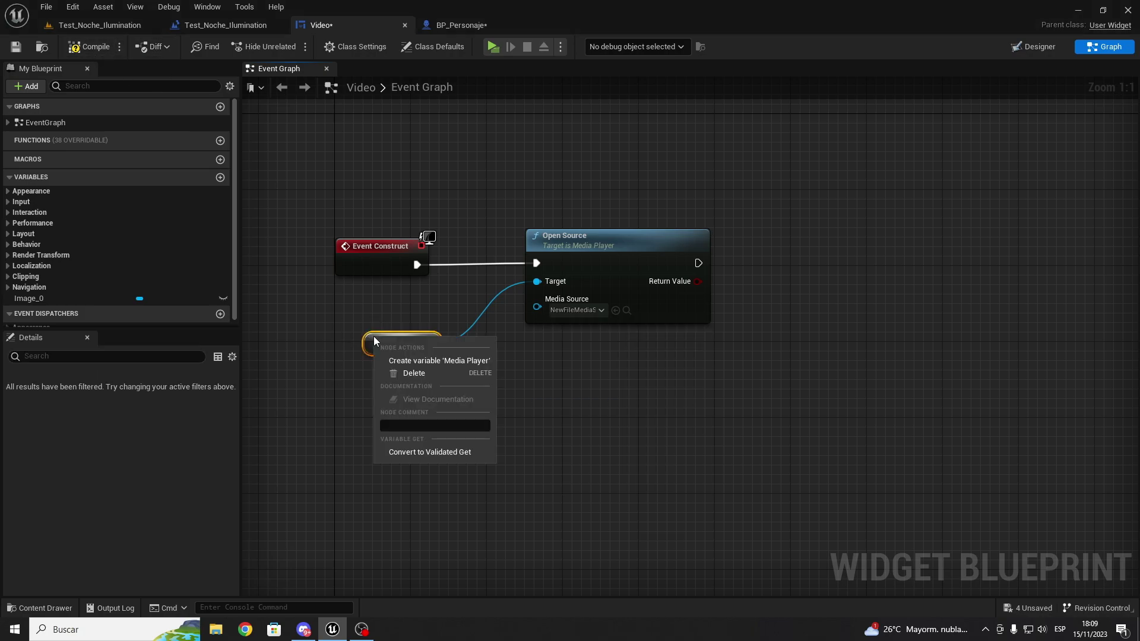
click(419, 360)
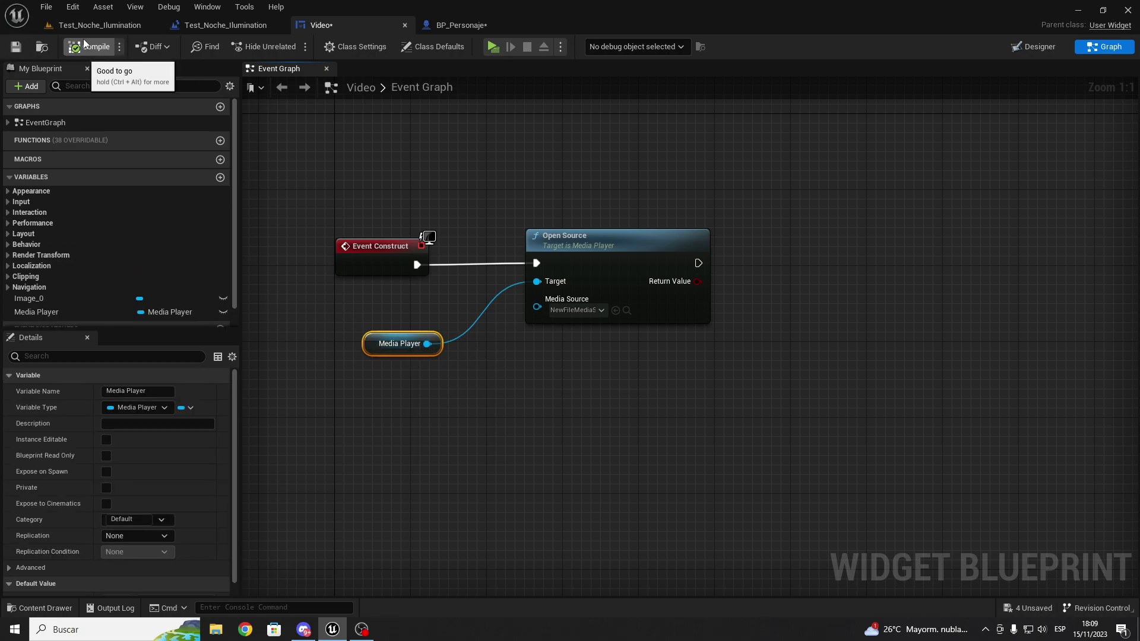
scroll(163, 462, down, 2)
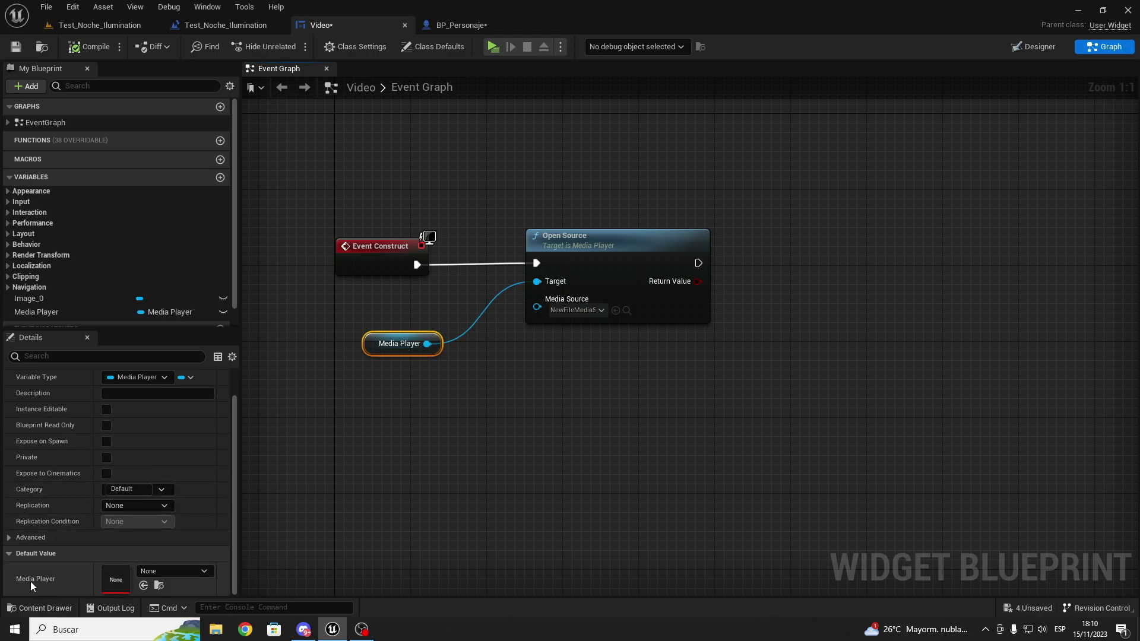
click(163, 572)
click(209, 439)
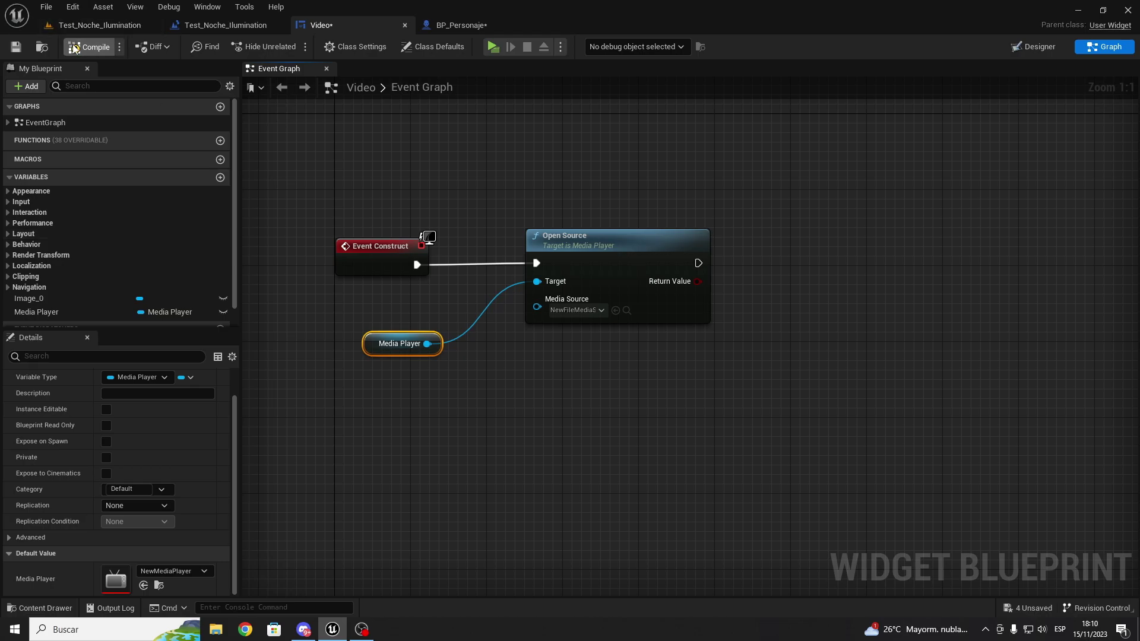
key(ctrl+s)
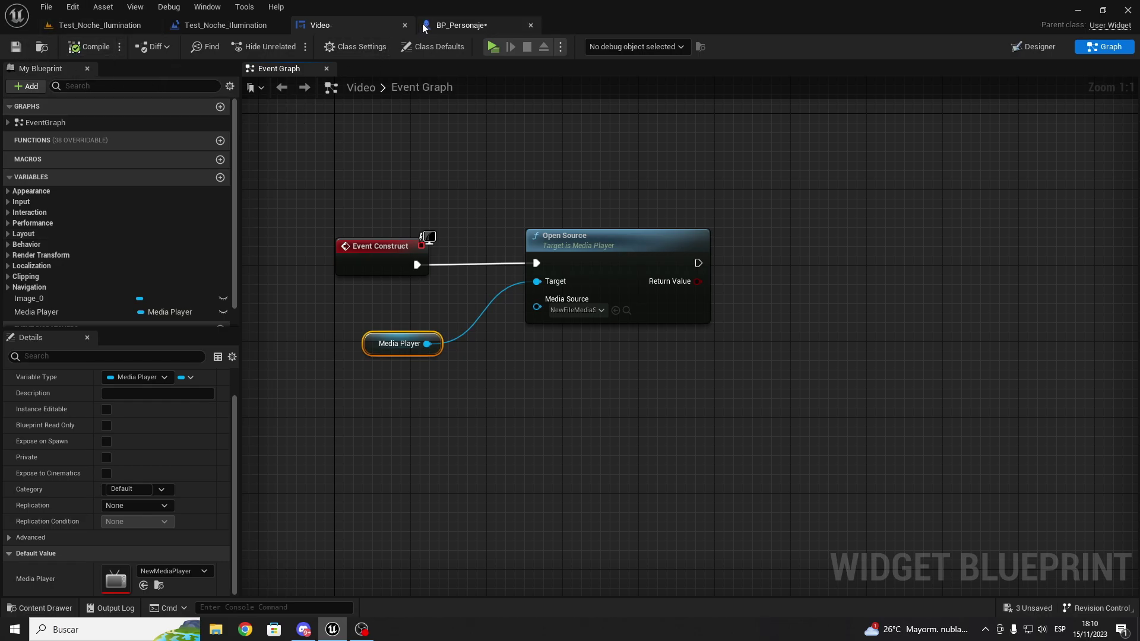
Step: In BP_Personaje, add a Create Widget node on Event BeginPlay's execution wire
click(457, 26)
mouse_move(615, 308)
right_down()
mouse_move(447, 326)
mouse_move(471, 326)
right_up()
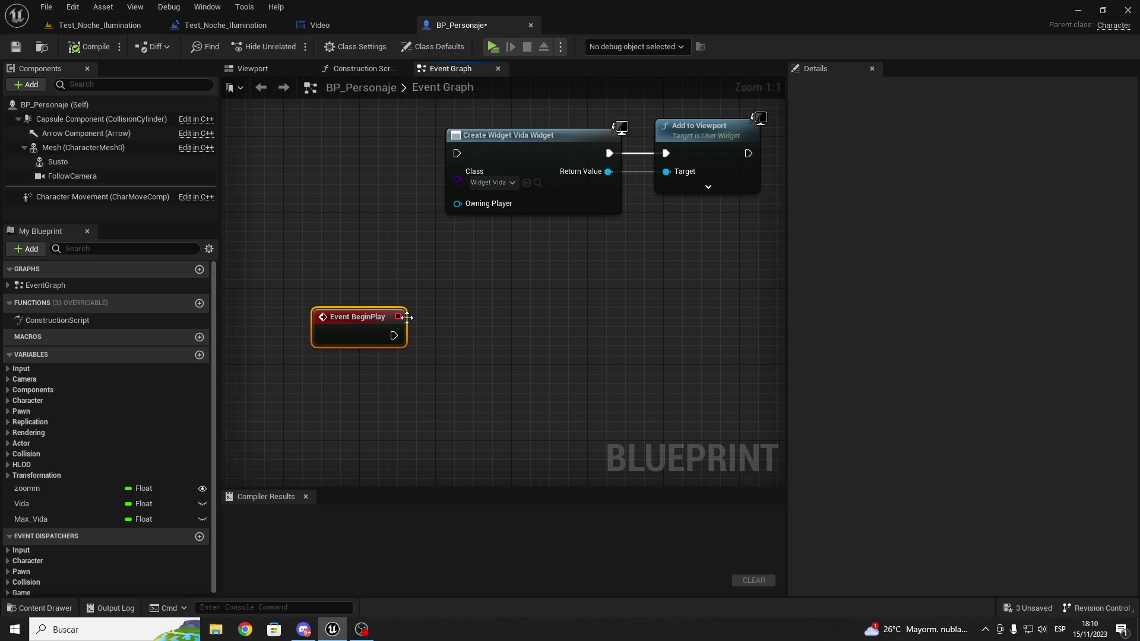
drag(394, 336, 457, 329)
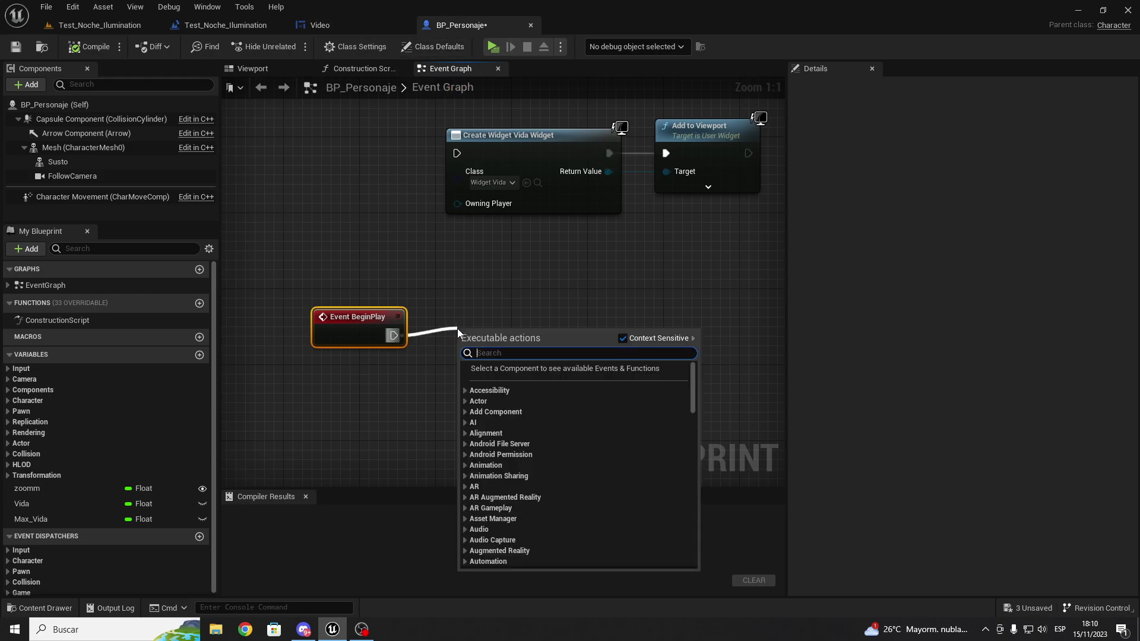
text(creat)
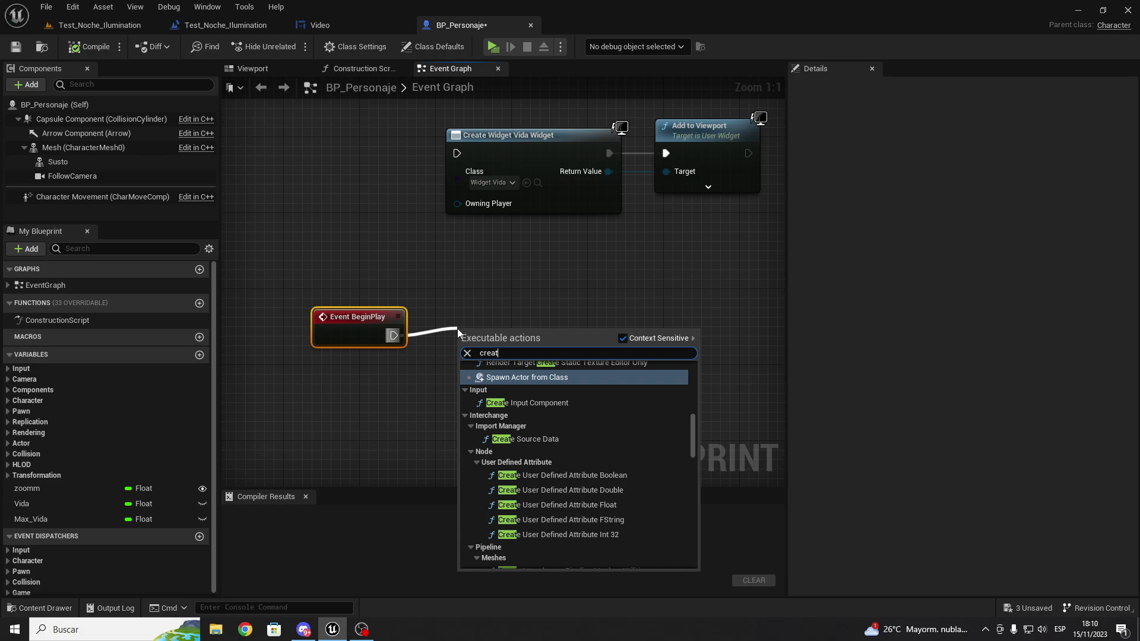
text(e wid)
key(Return)
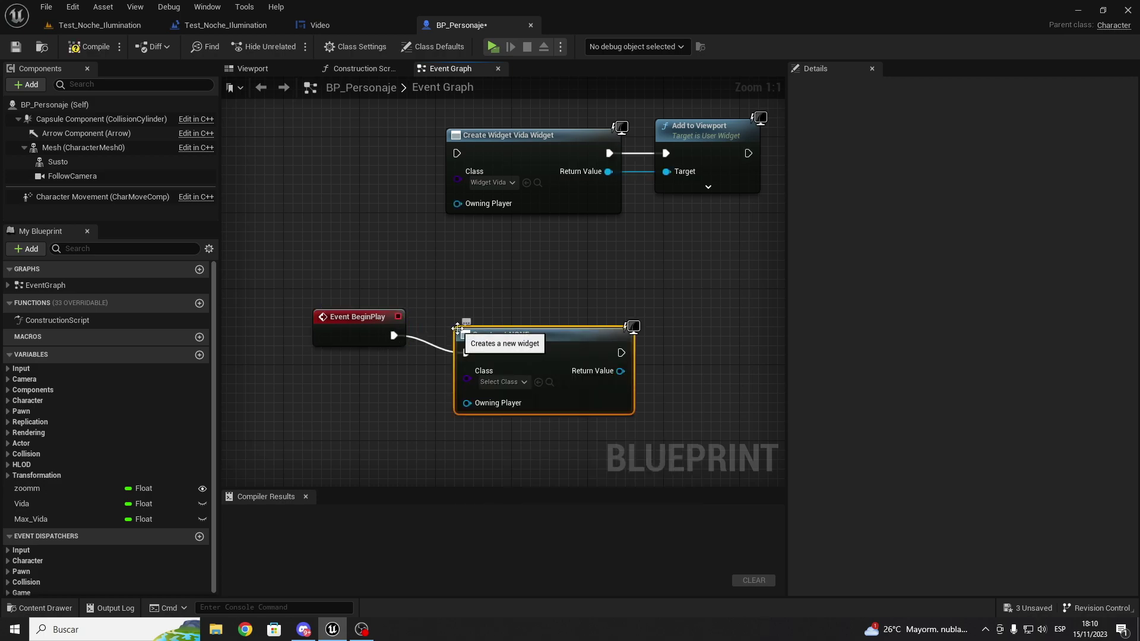
Step: Copy and paste the existing Add to Viewport node
right_drag(457, 329, 295, 321)
click(561, 135)
right_drag(543, 347, 538, 300)
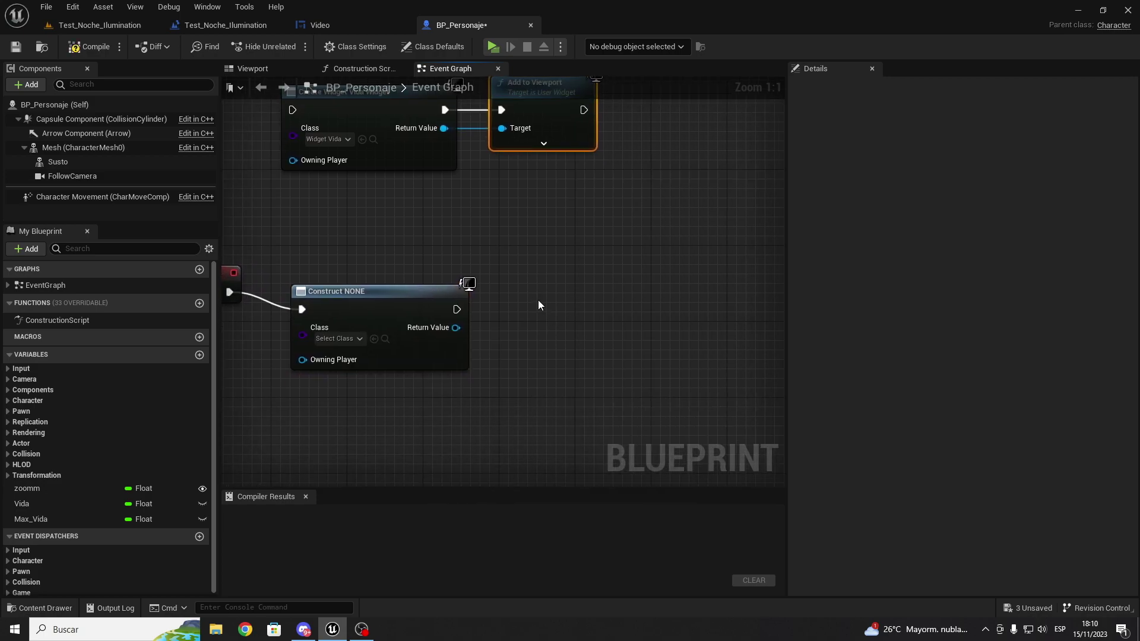
key(ctrl+c)
key(ctrl+v)
right_drag(523, 263, 563, 218)
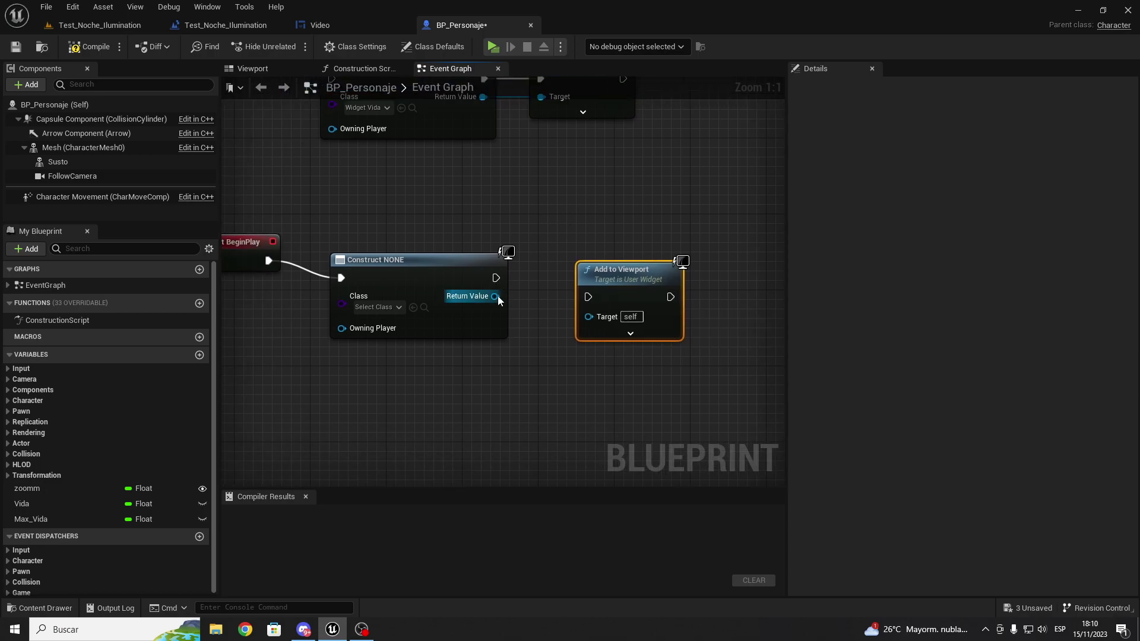
Step: Add an Add to Viewport node after Construct and feed it Construct's Return Value
drag(496, 278, 574, 226)
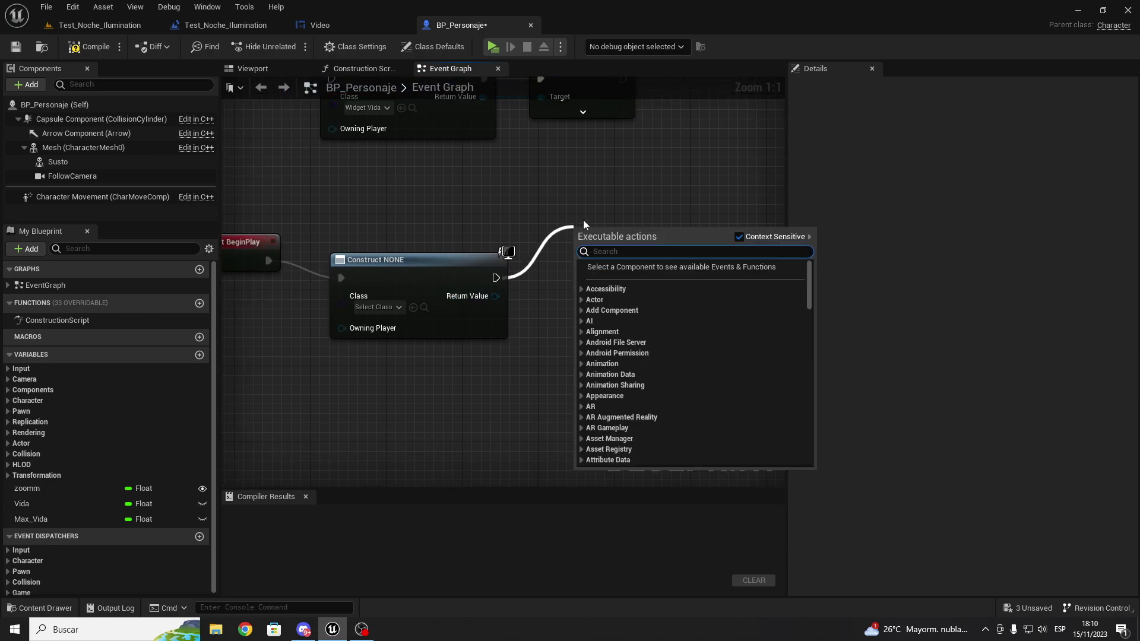
text(add to vi)
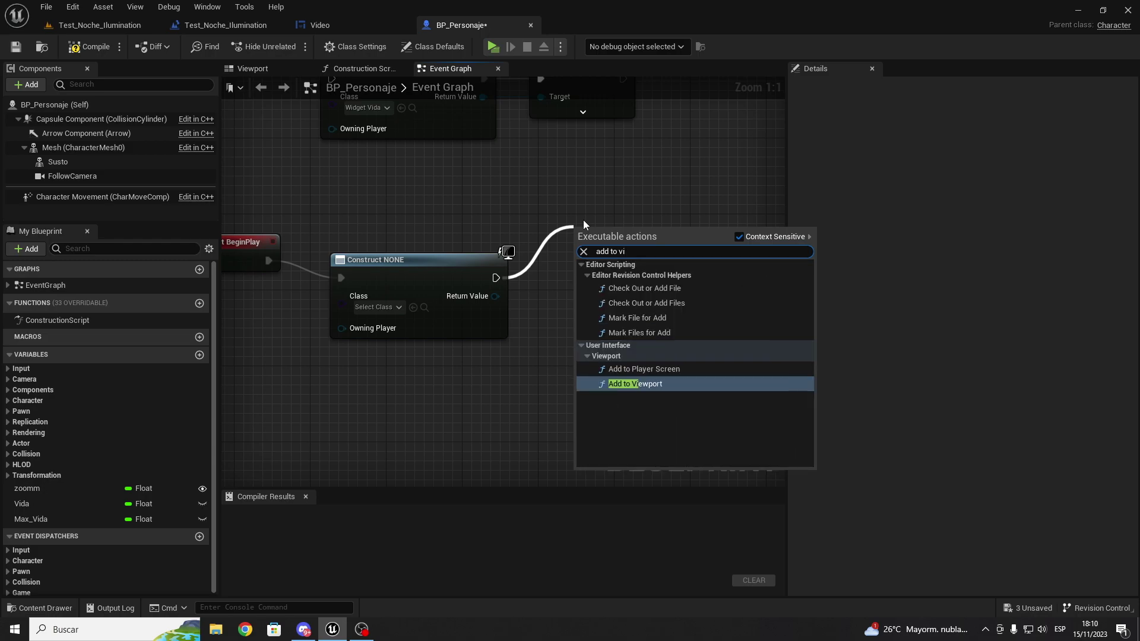
click(617, 381)
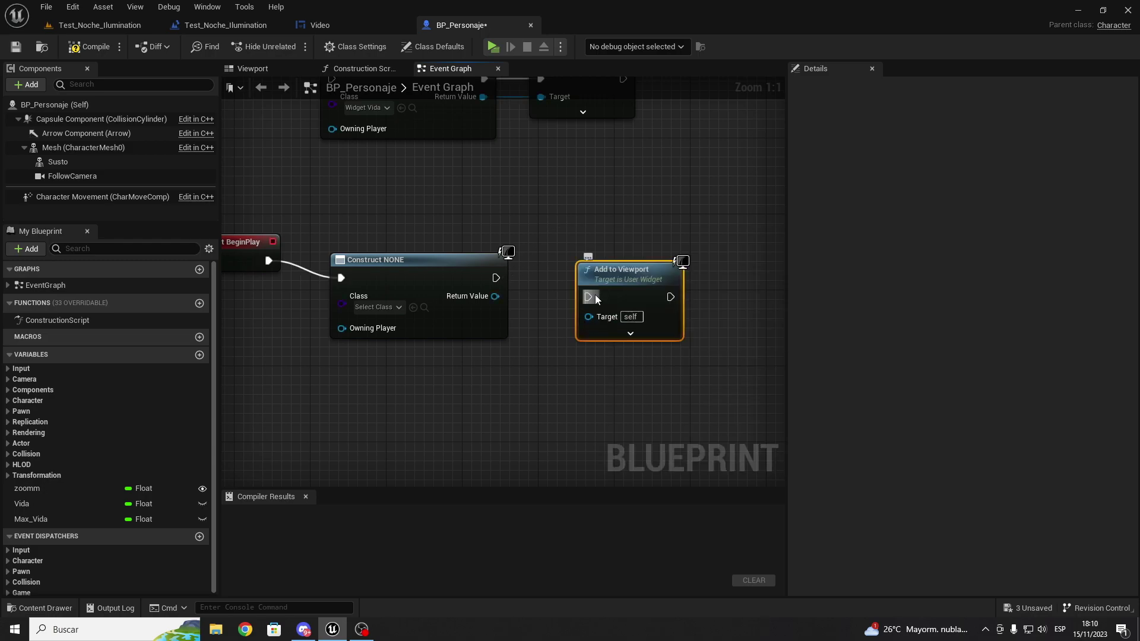
drag(588, 297, 496, 278)
drag(622, 299, 632, 279)
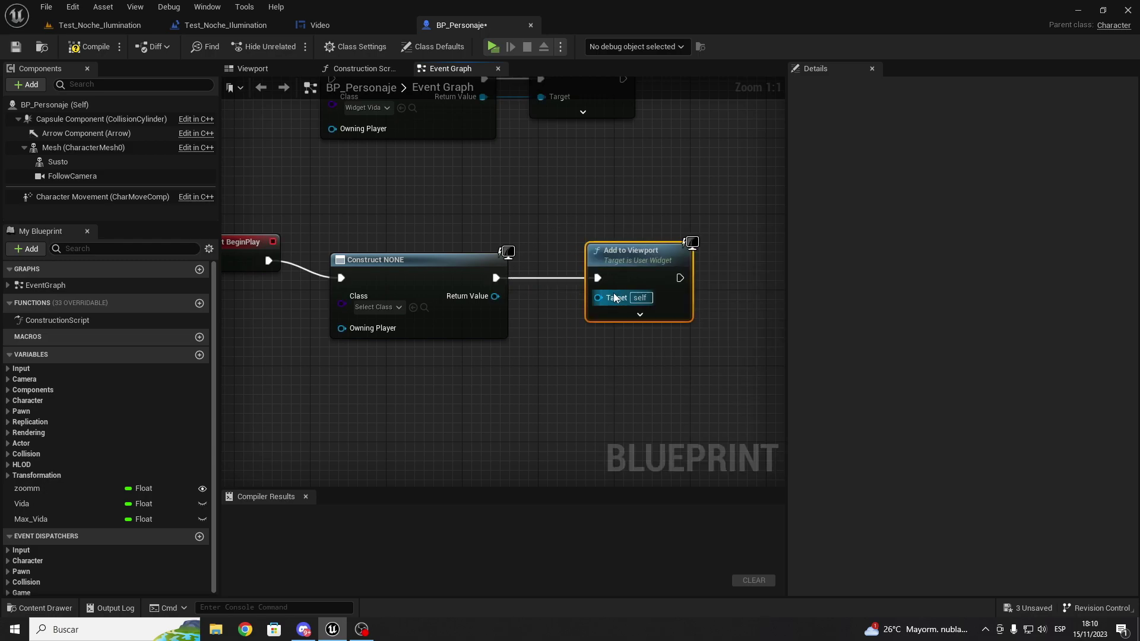
drag(496, 297, 598, 298)
right_drag(601, 365, 560, 268)
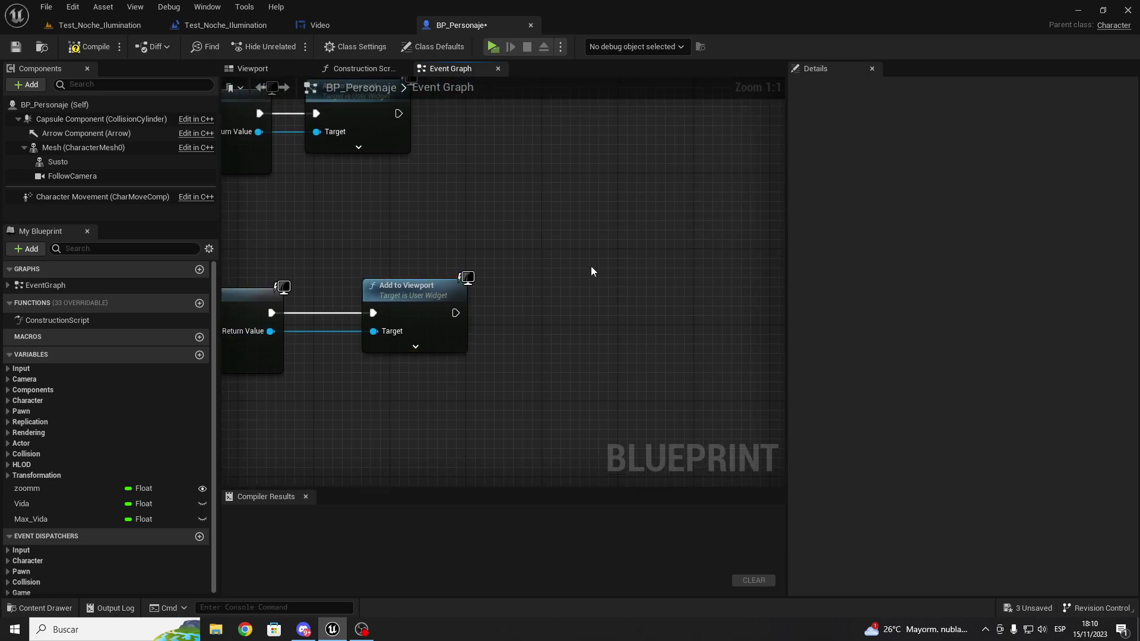
Step: Connect a Delay node after Add to Viewport with a Duration of 24
click(590, 266)
drag(601, 285, 456, 313)
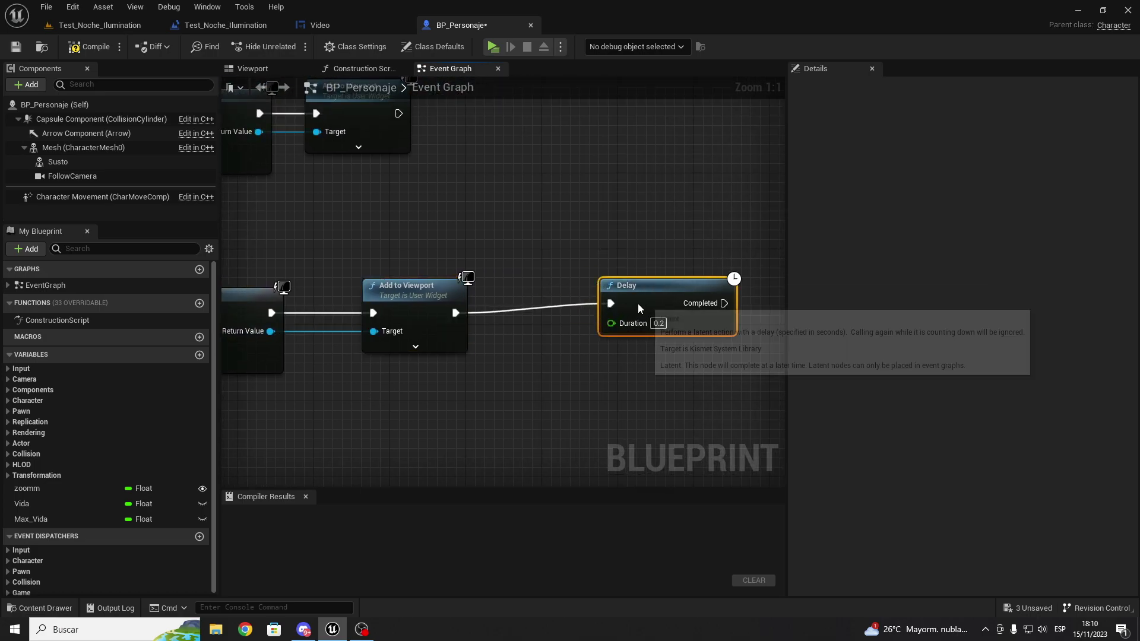
drag(654, 307, 634, 336)
click(634, 334)
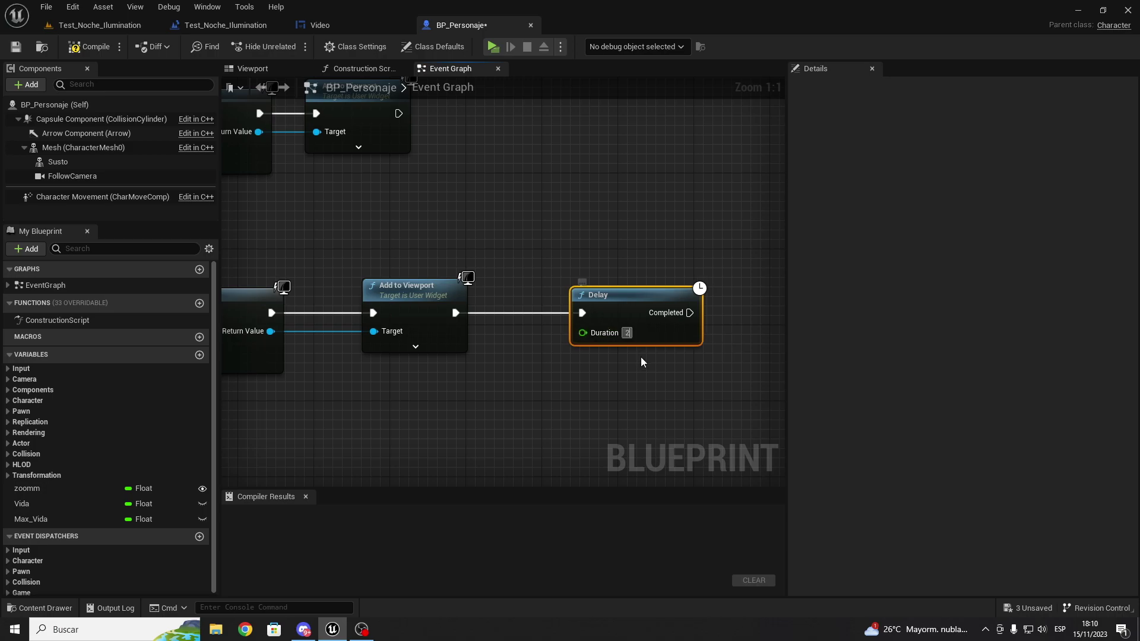
text(24)
key(Return)
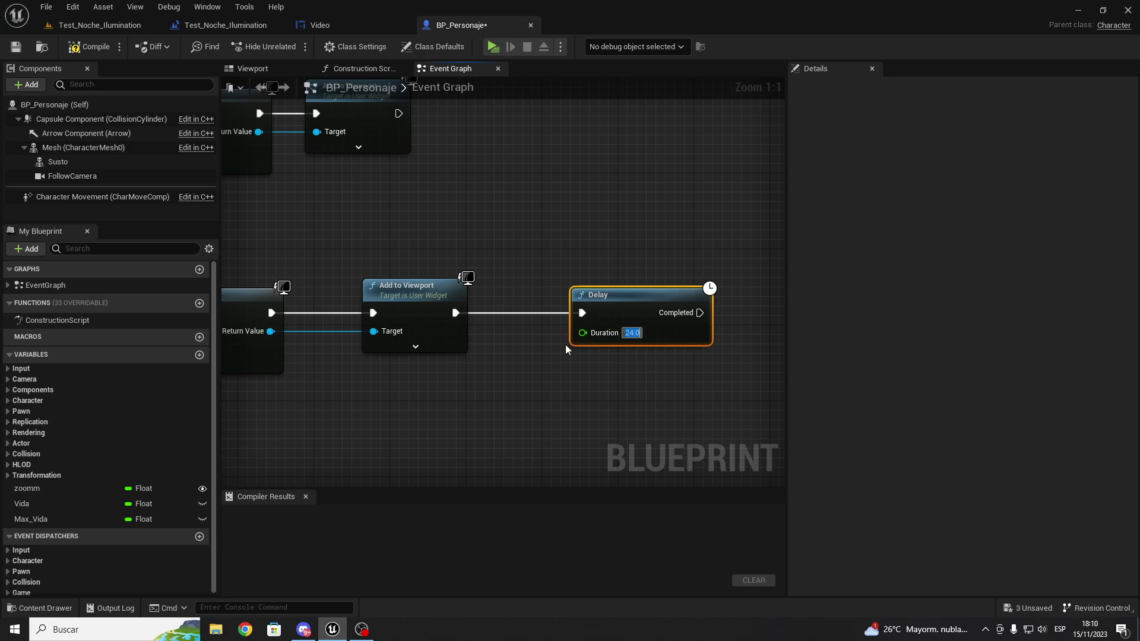
click(565, 344)
drag(552, 214, 750, 381)
mouse_move(465, 366)
right_down()
mouse_move(453, 367)
mouse_move(752, 347)
right_up()
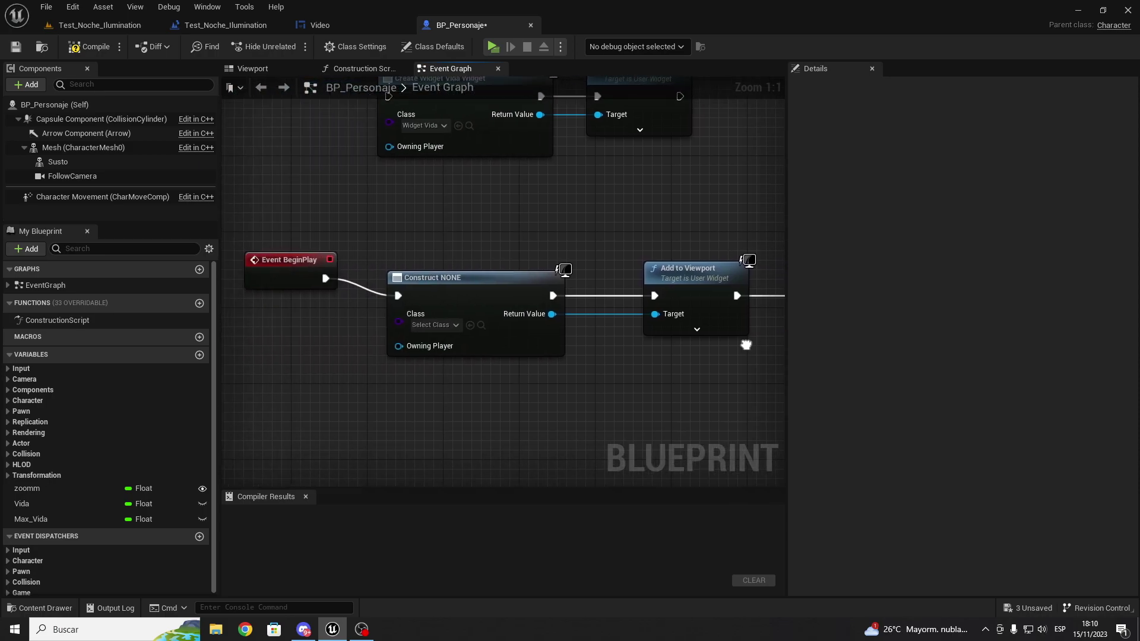
Step: Add Remove from Parent on the widget's Return Value, triggered by the Delay's Completed pin
right_drag(596, 343, 478, 343)
mouse_move(437, 312)
mouse_down()
mouse_move(734, 380)
mouse_move(652, 355)
mouse_up()
text(remo)
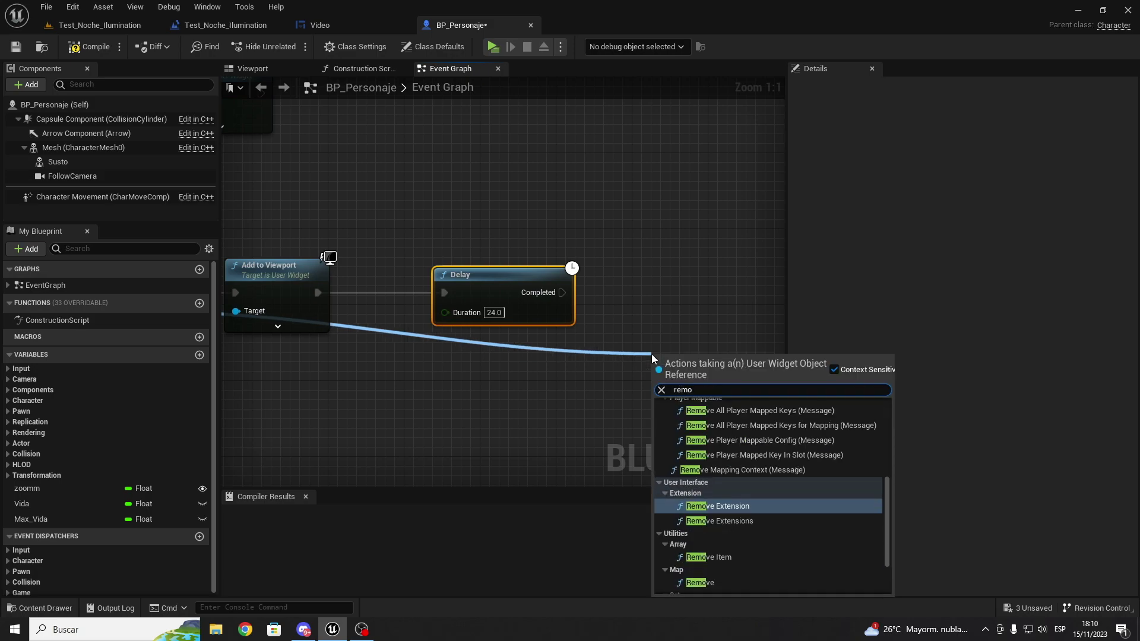
text(ve for)
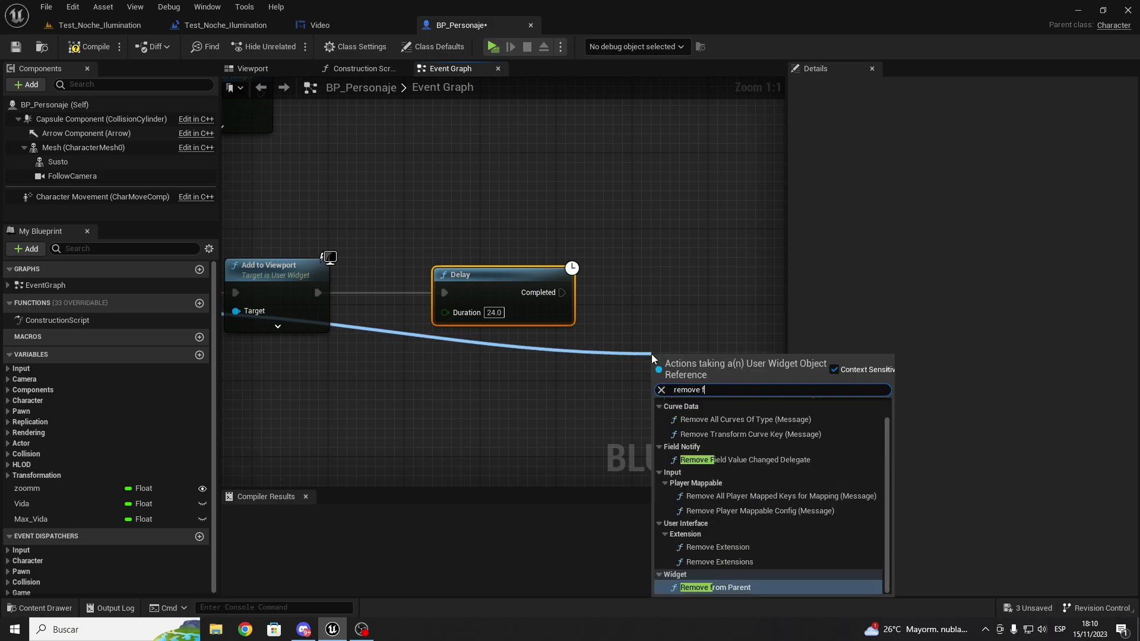
key(BackSpace)
key(BackSpace)
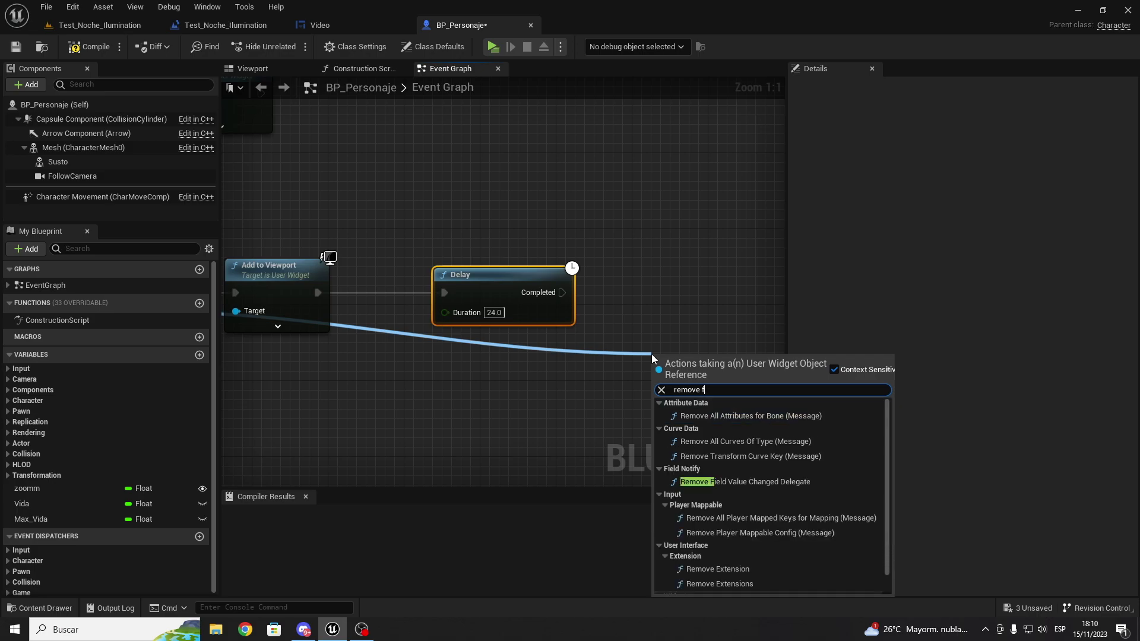
text(rom)
key(Return)
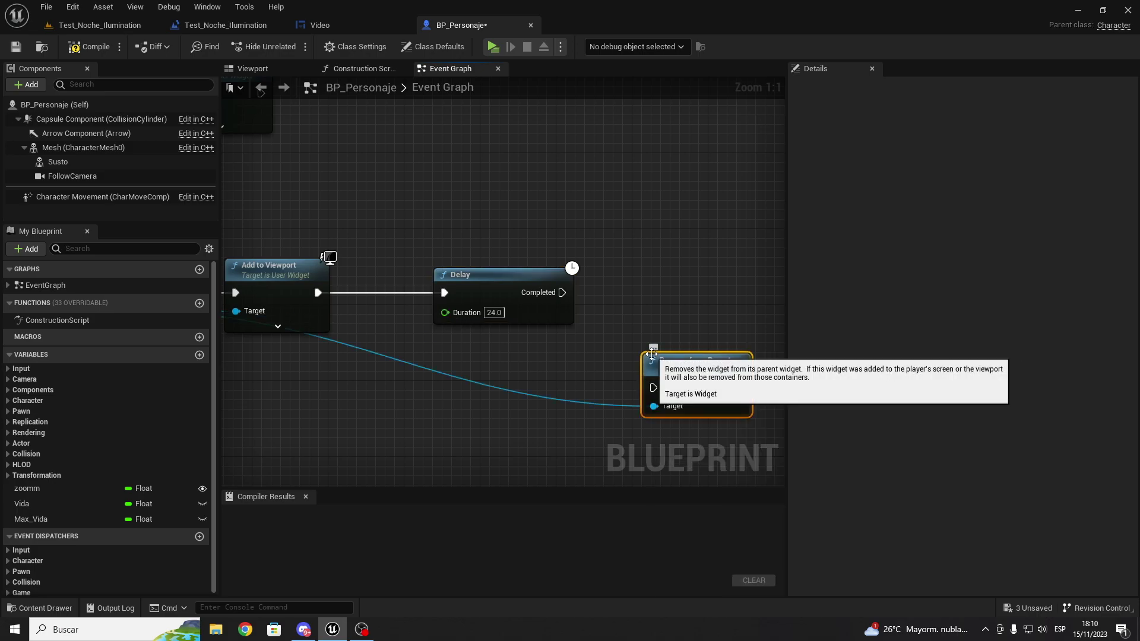
mouse_move(562, 293)
mouse_down()
mouse_move(653, 387)
mouse_move(698, 319)
mouse_up()
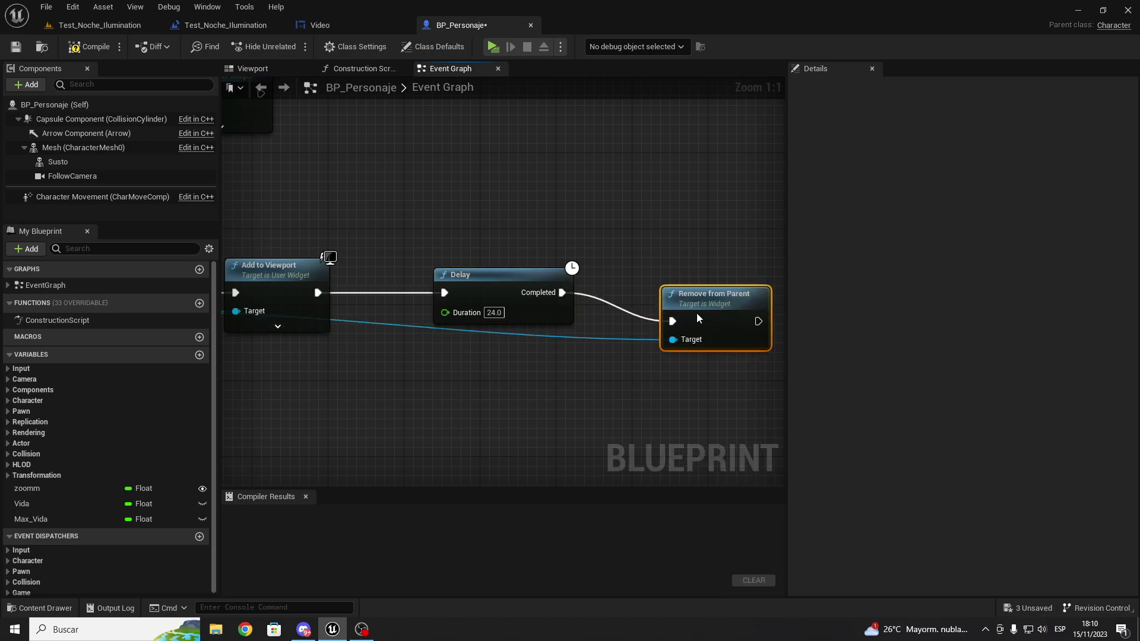
right_drag(442, 386, 463, 394)
Step: Set the Construct Class to the Video widget, then compile and save BP_Personaje
click(89, 46)
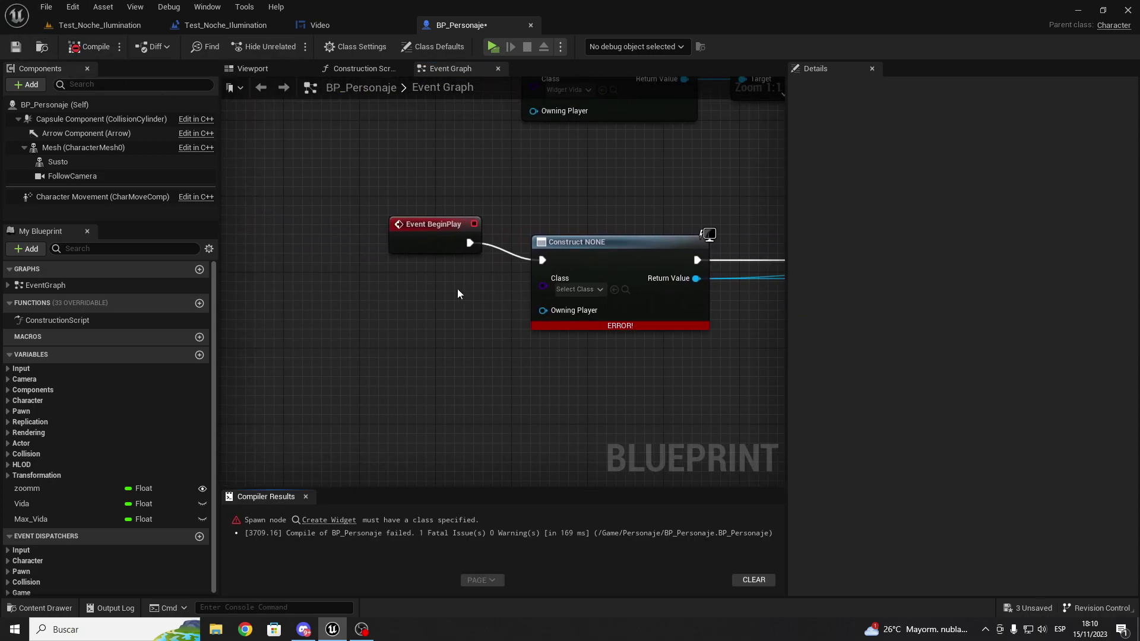
right_drag(458, 294, 332, 295)
key(ctrl+space)
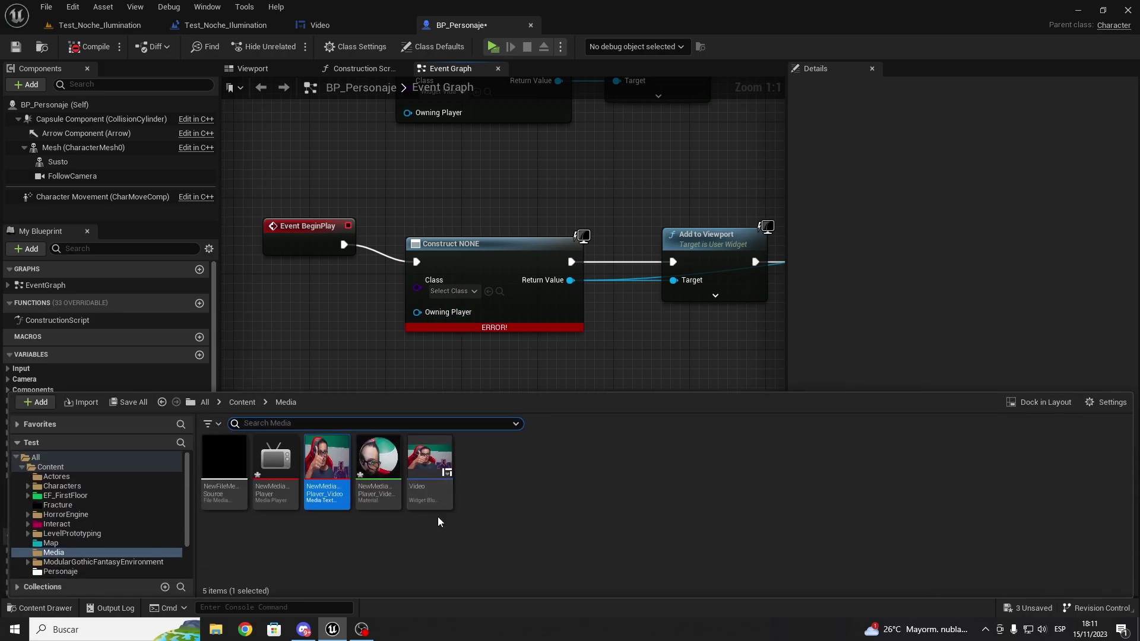
drag(430, 459, 496, 291)
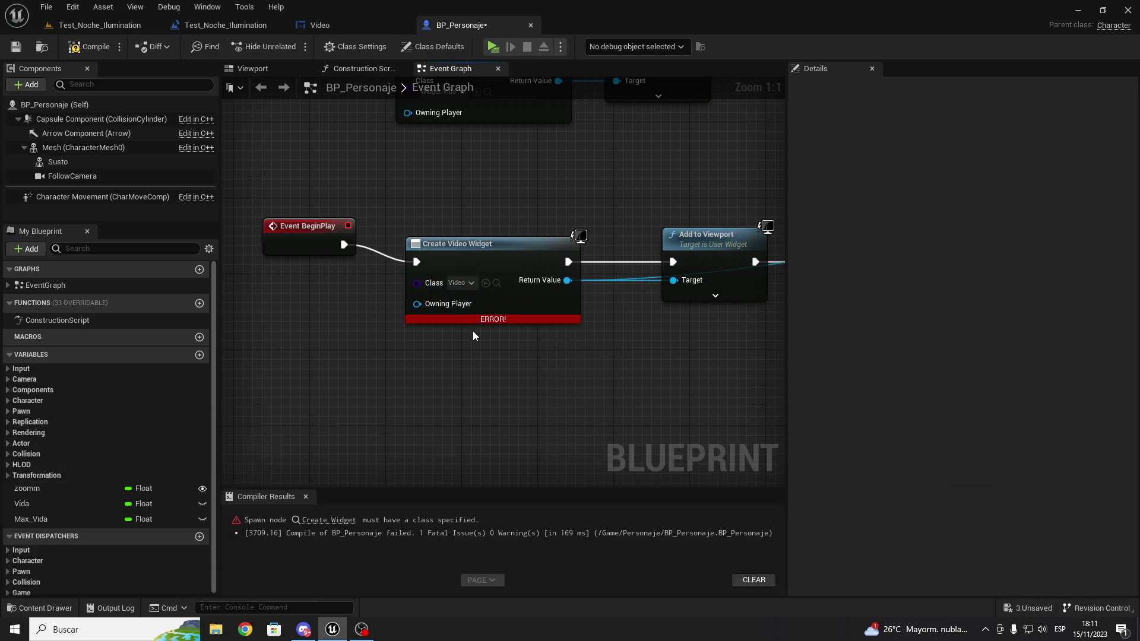
click(89, 46)
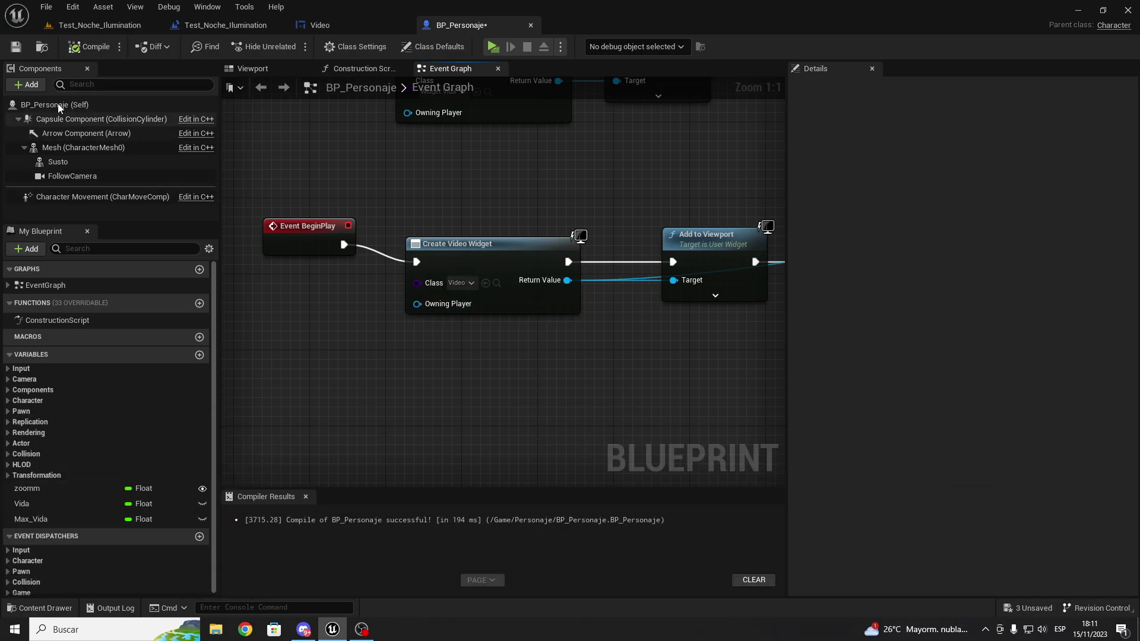
click(14, 53)
click(95, 24)
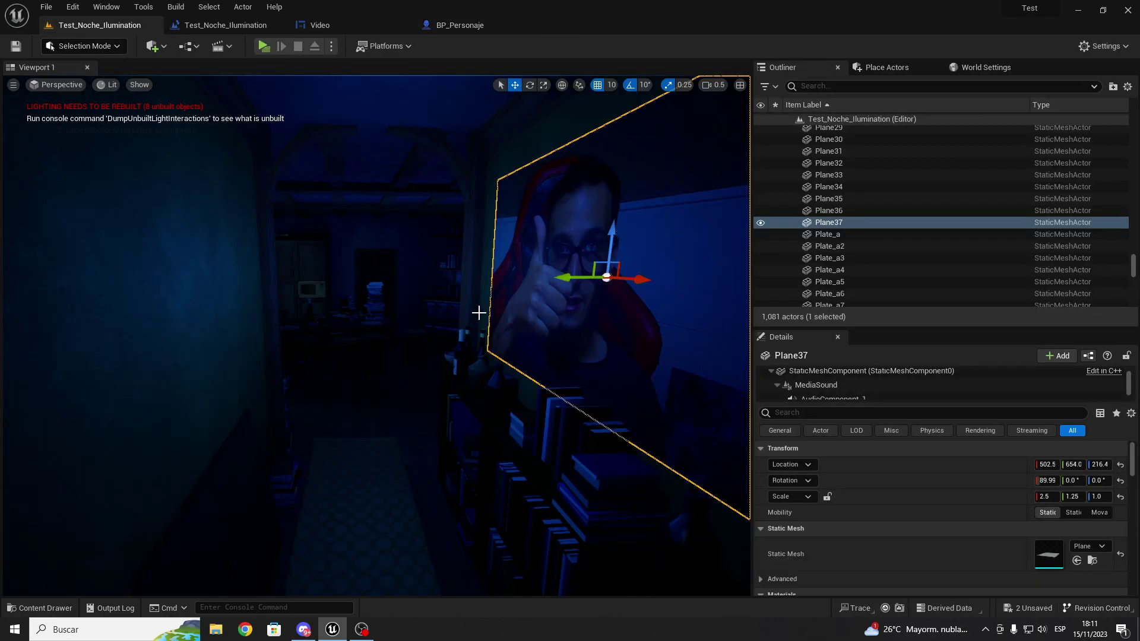
drag(478, 313, 364, 160)
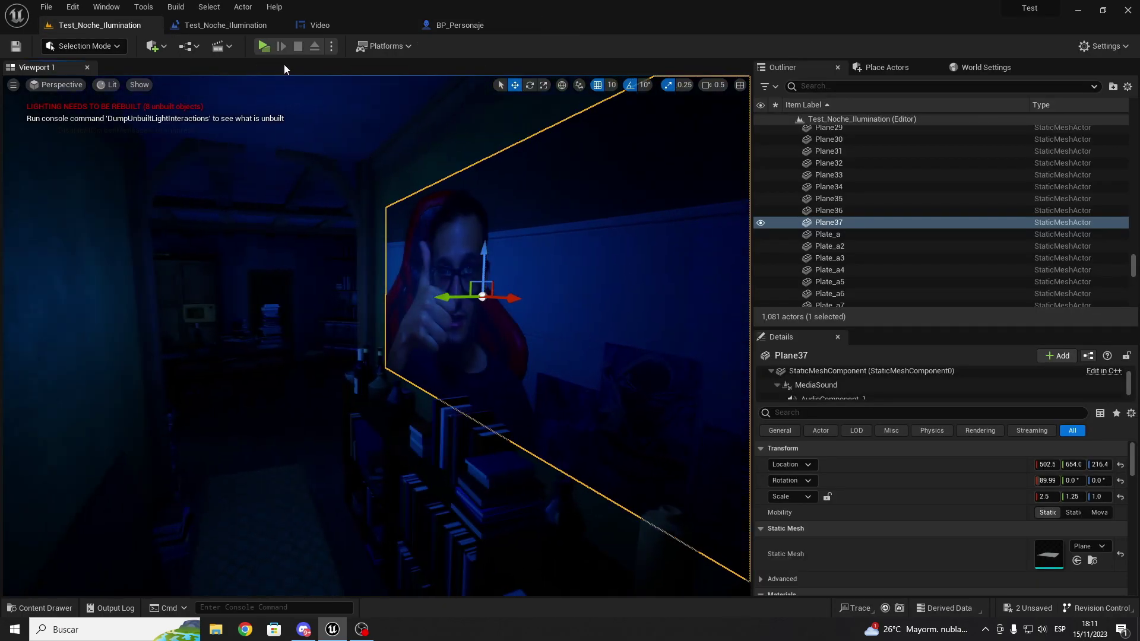
click(225, 25)
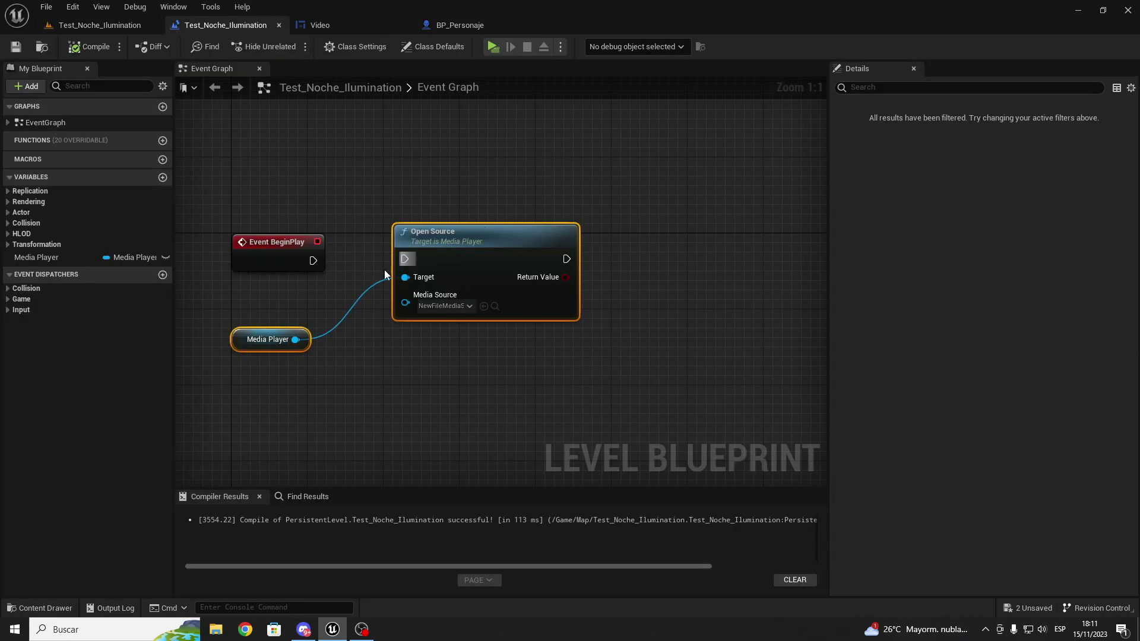
click(89, 25)
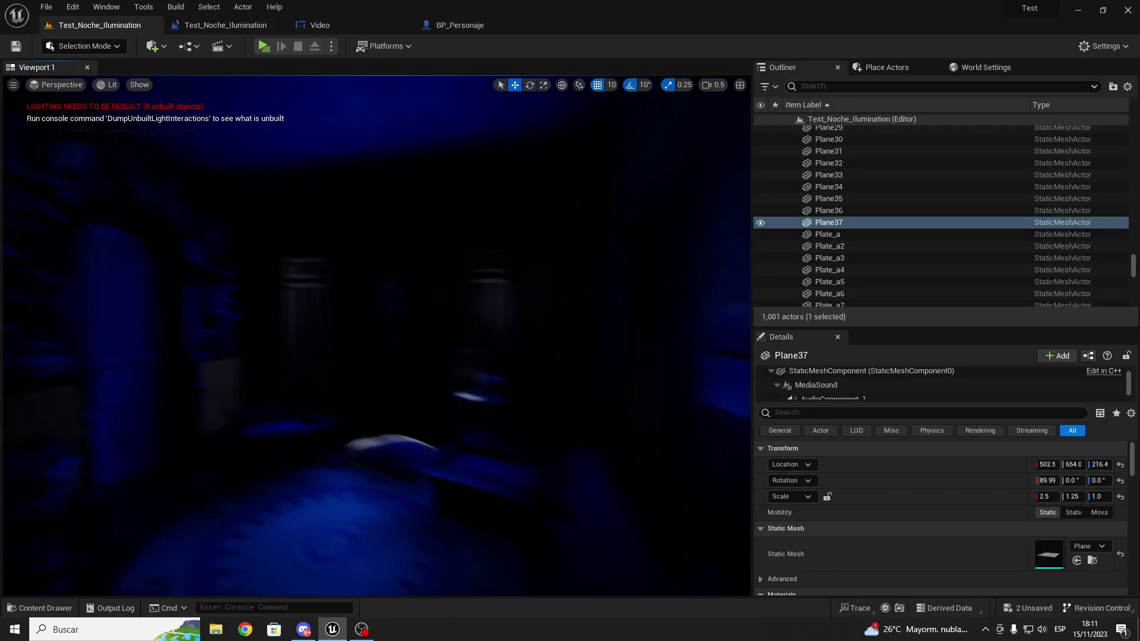
drag(119, 97, 120, 97)
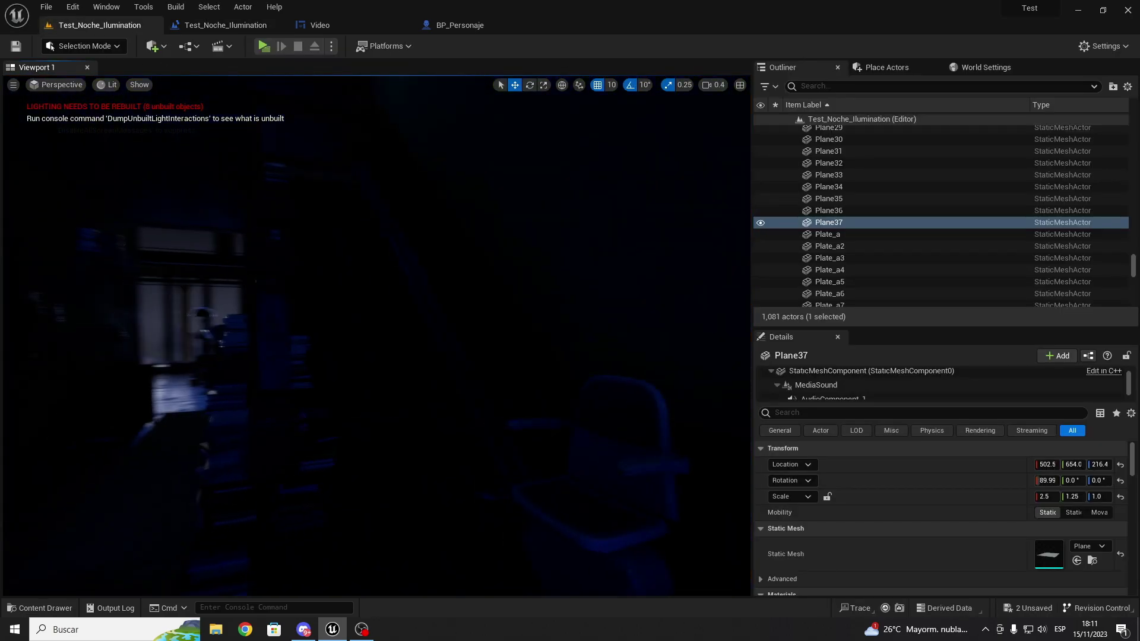
click(265, 46)
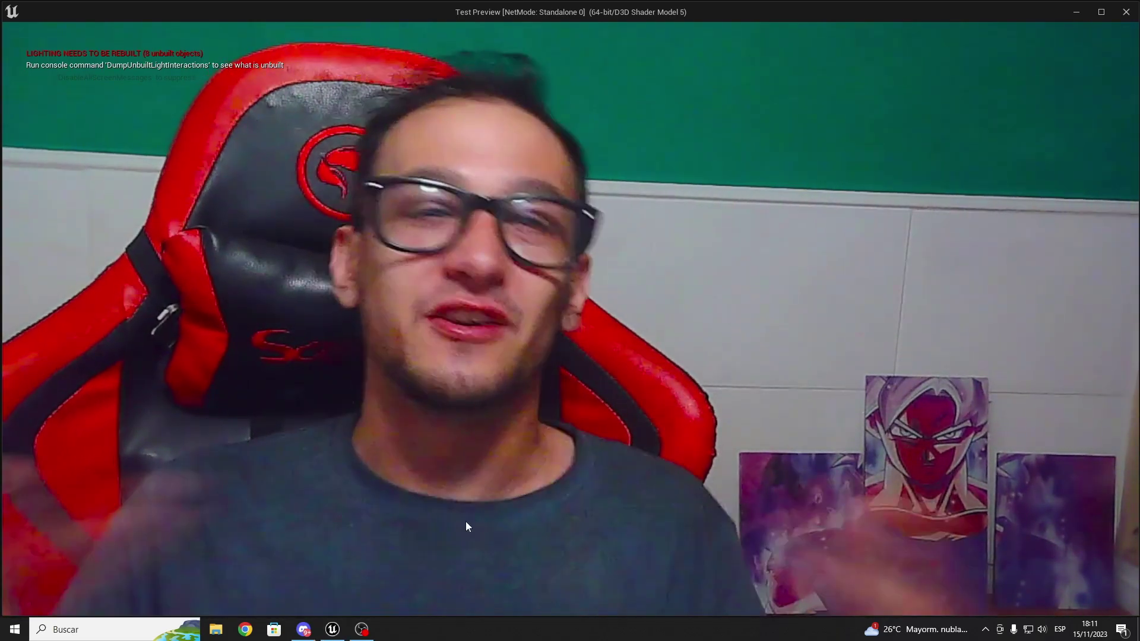
key(Escape)
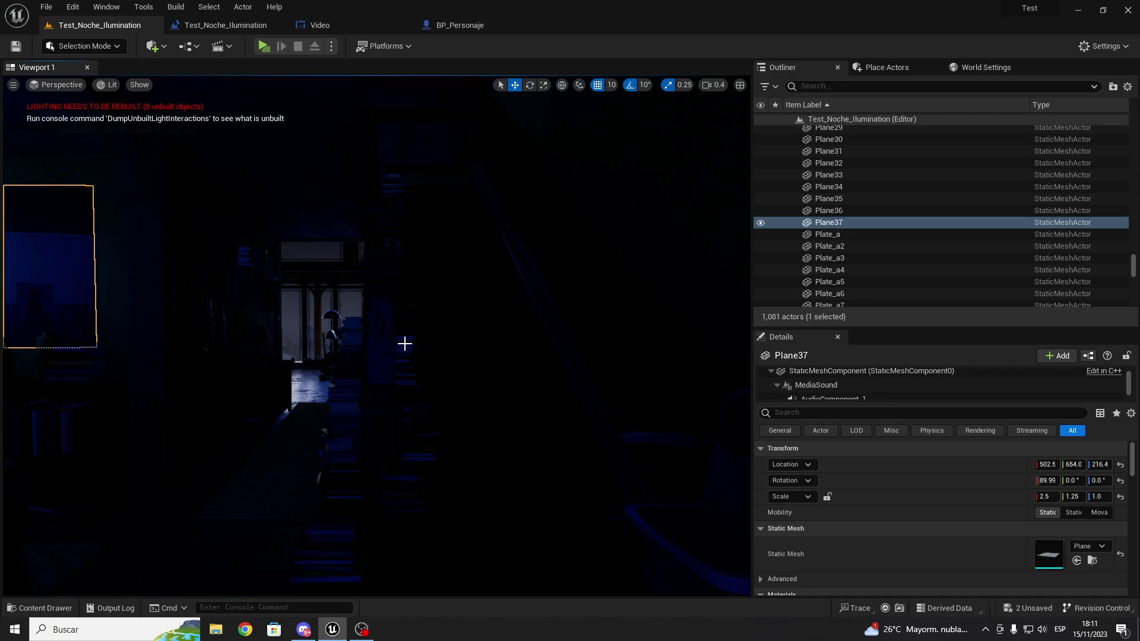
right_drag(377, 335, 377, 335)
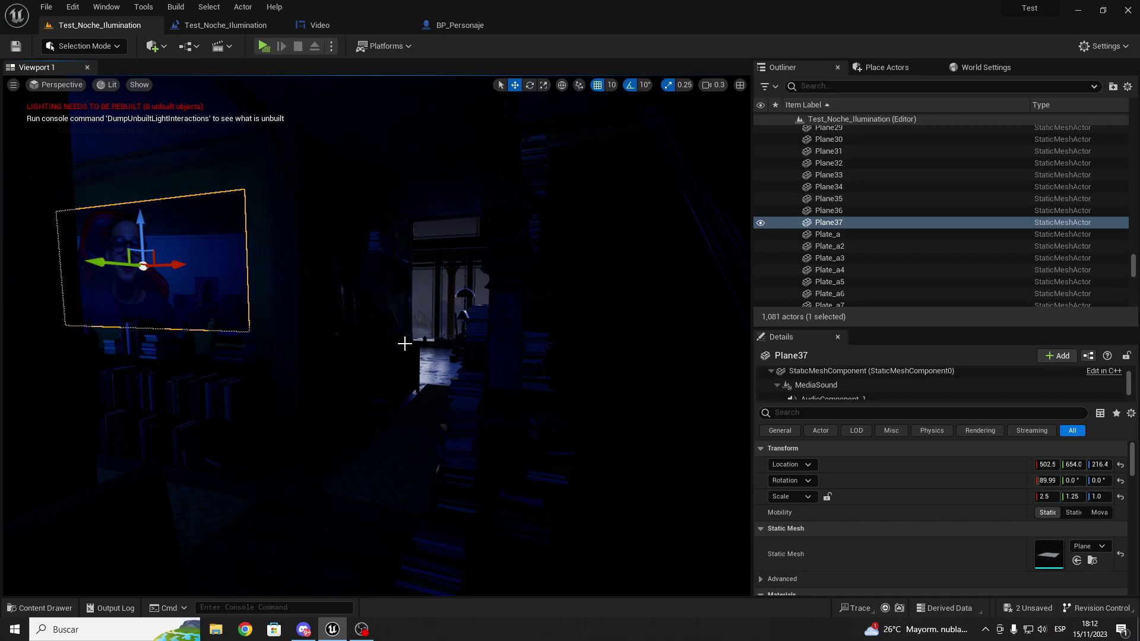
drag(404, 343, 380, 297)
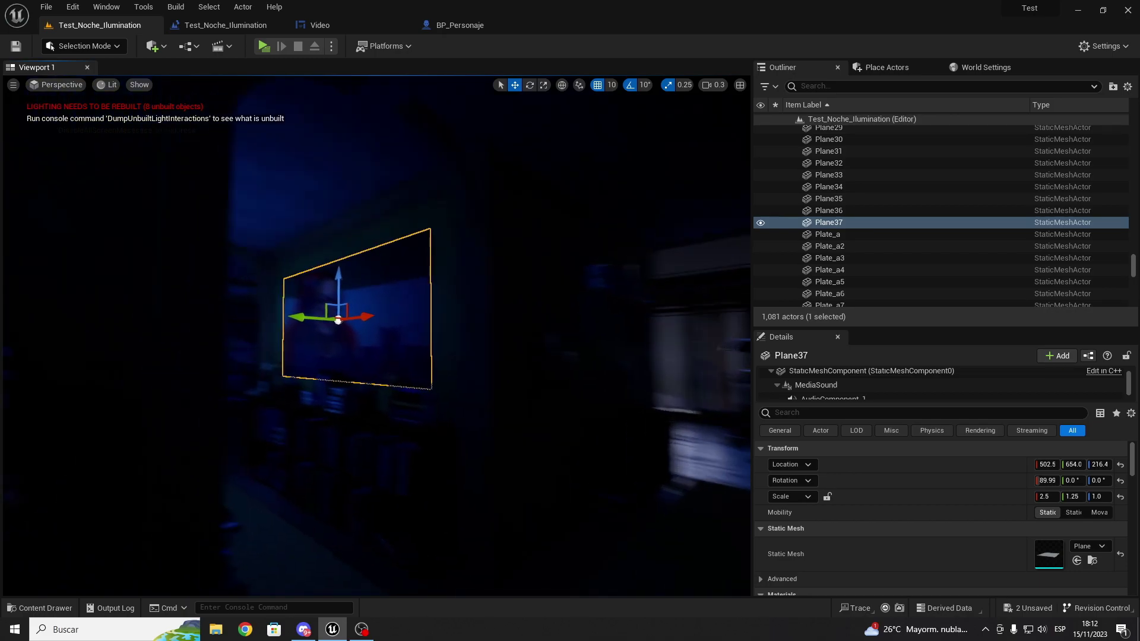
drag(376, 377, 377, 333)
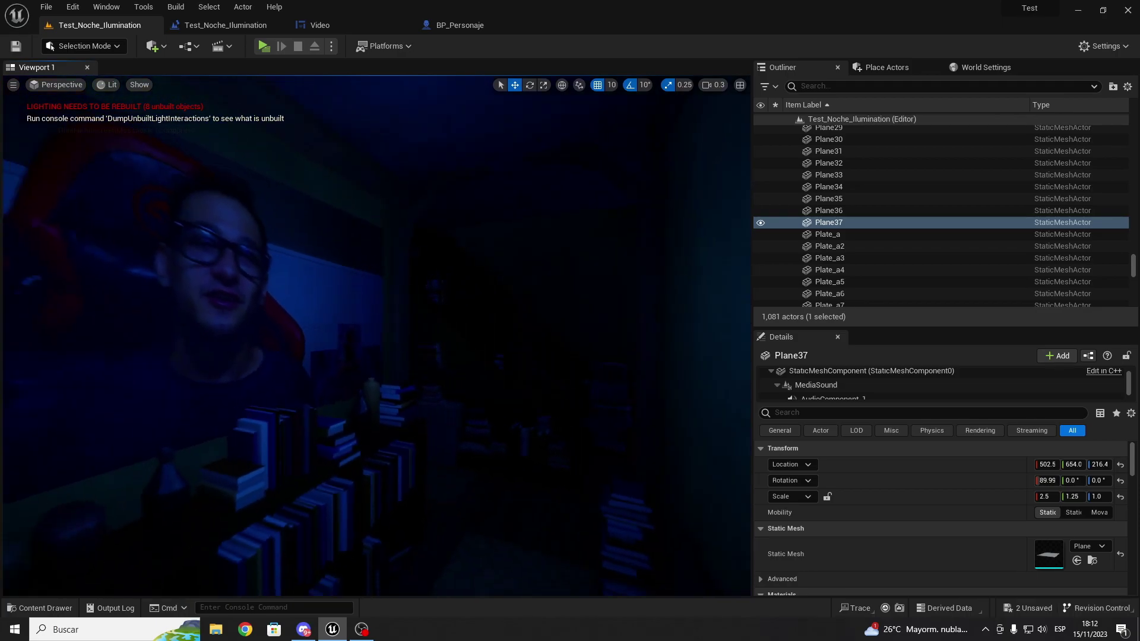
mouse_move(363, 377)
mouse_down()
mouse_move(313, 378)
mouse_move(313, 332)
mouse_up()
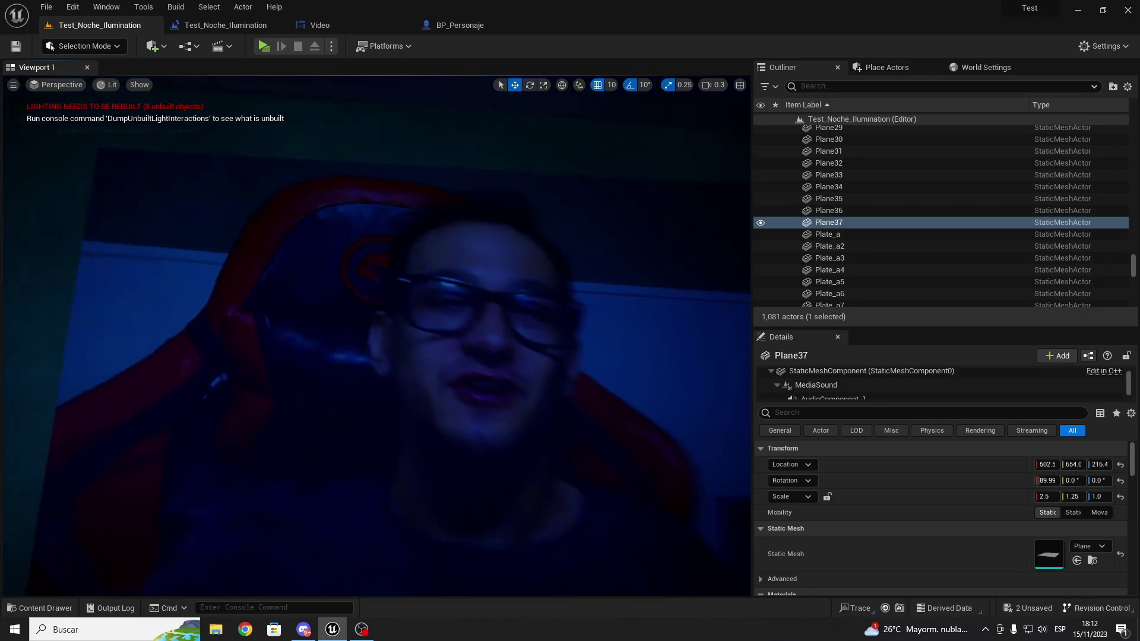